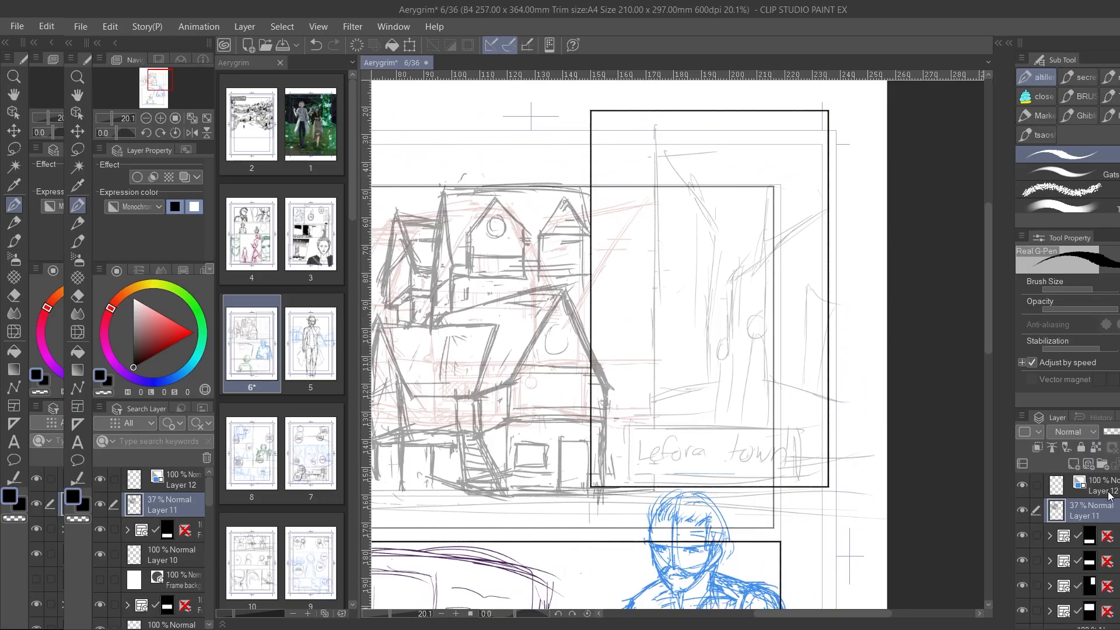
# Step: Select Layer 12 and sketch the angular foreground house edge on the panel's left side and roof lines at its right edge
pyautogui.click(1108, 493)
pyautogui.moveTo(1015, 487); pyautogui.dragTo(1017, 486)
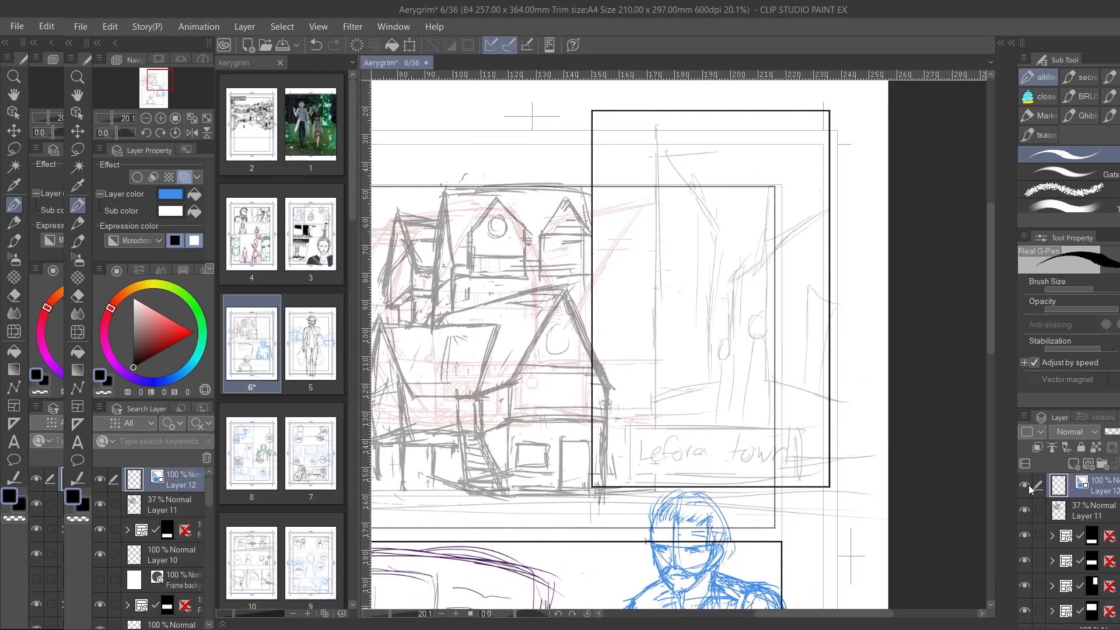
pyautogui.moveTo(652, 338); pyautogui.dragTo(596, 419)
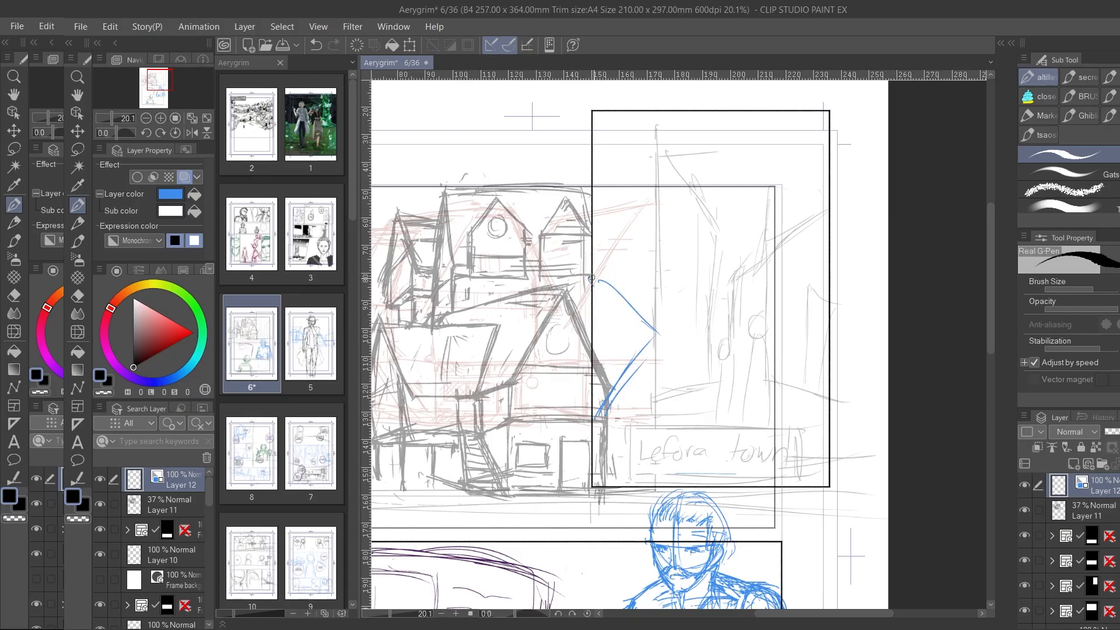
pyautogui.moveTo(591, 279)
pyautogui.mouseDown()
pyautogui.moveTo(662, 332)
pyautogui.moveTo(644, 458)
pyautogui.mouseUp()
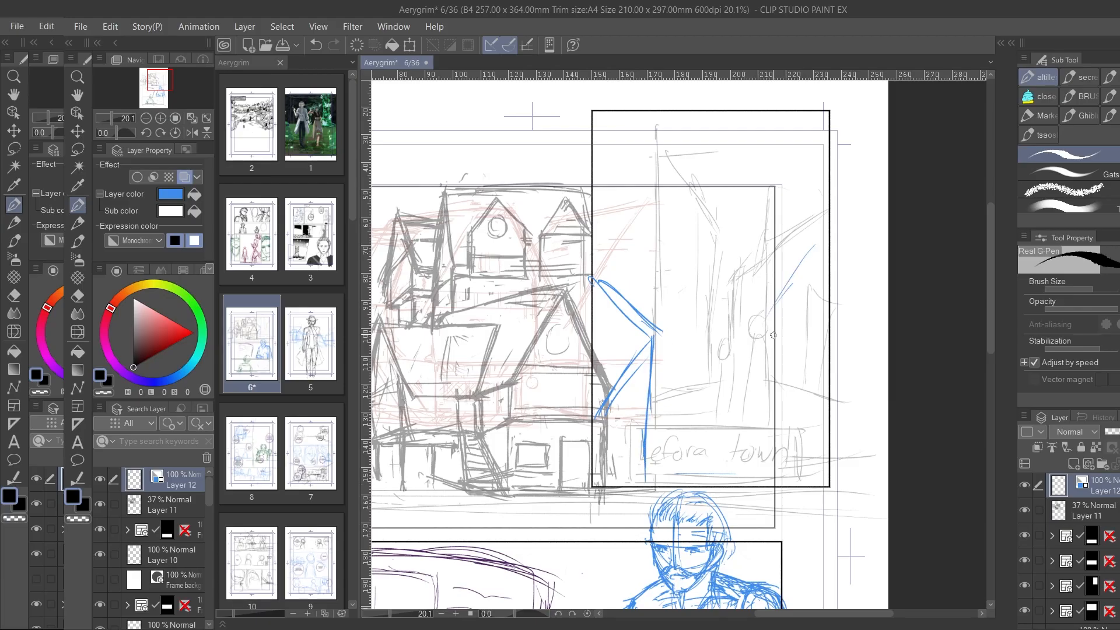
pyautogui.moveTo(822, 198); pyautogui.dragTo(794, 246)
pyautogui.moveTo(822, 221); pyautogui.dragTo(775, 286)
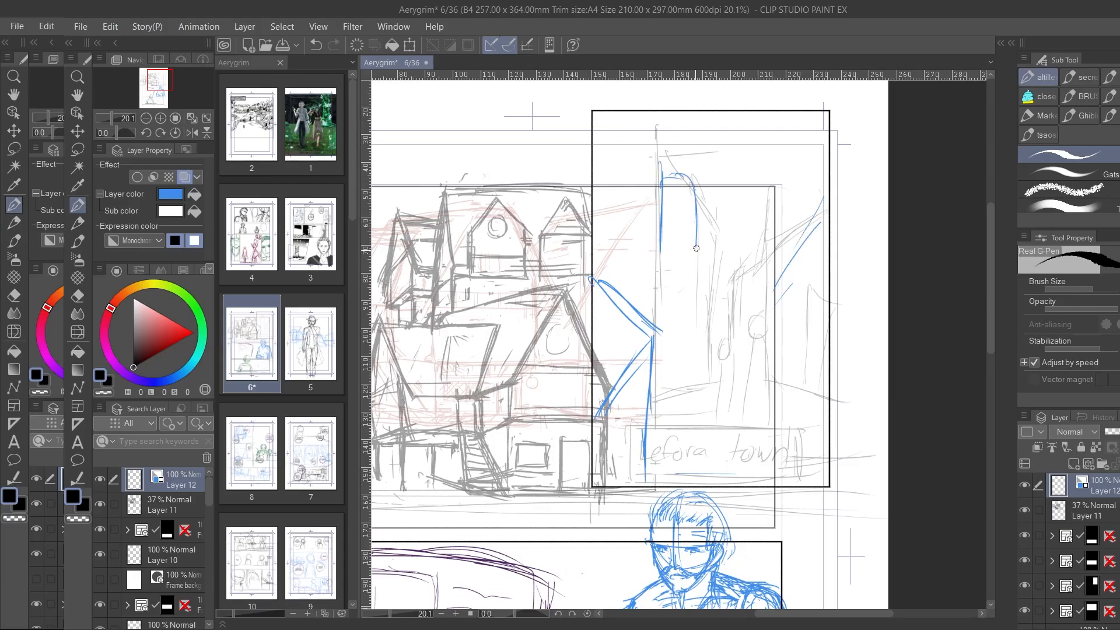
# Step: Sketch a small tower top with vertical walls and a pointed roof near the top of the tall panel
pyautogui.moveTo(695, 248); pyautogui.dragTo(695, 269)
pyautogui.moveTo(666, 167); pyautogui.dragTo(660, 251)
pyautogui.moveTo(659, 173); pyautogui.dragTo(658, 242)
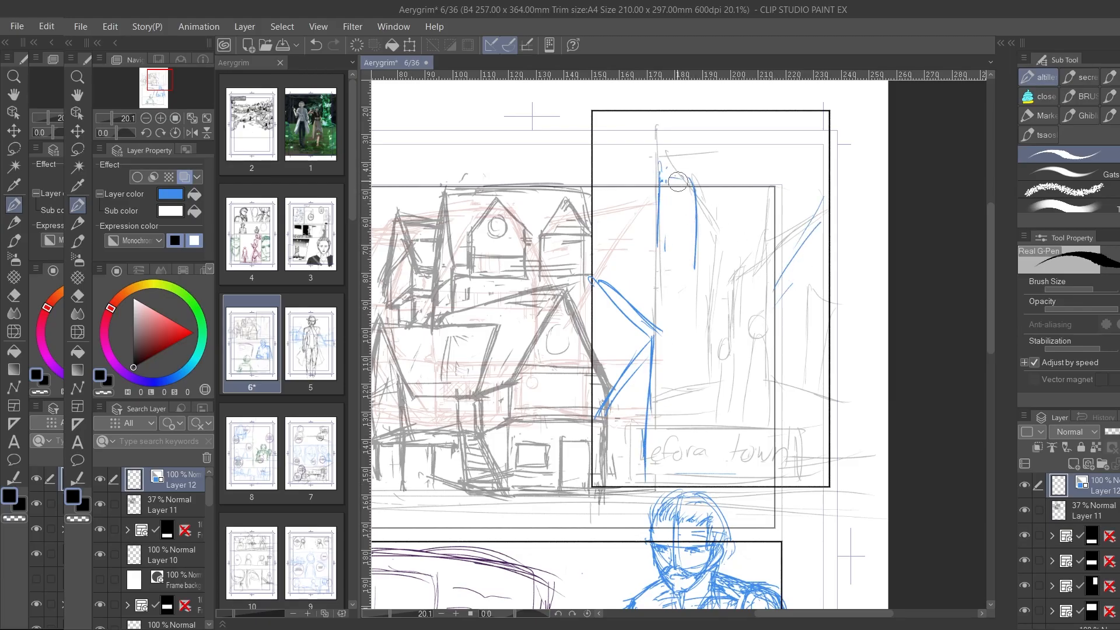
pyautogui.moveTo(660, 167)
pyautogui.mouseDown()
pyautogui.moveTo(660, 190)
pyautogui.moveTo(659, 168)
pyautogui.mouseUp()
pyautogui.moveTo(692, 195); pyautogui.dragTo(687, 256)
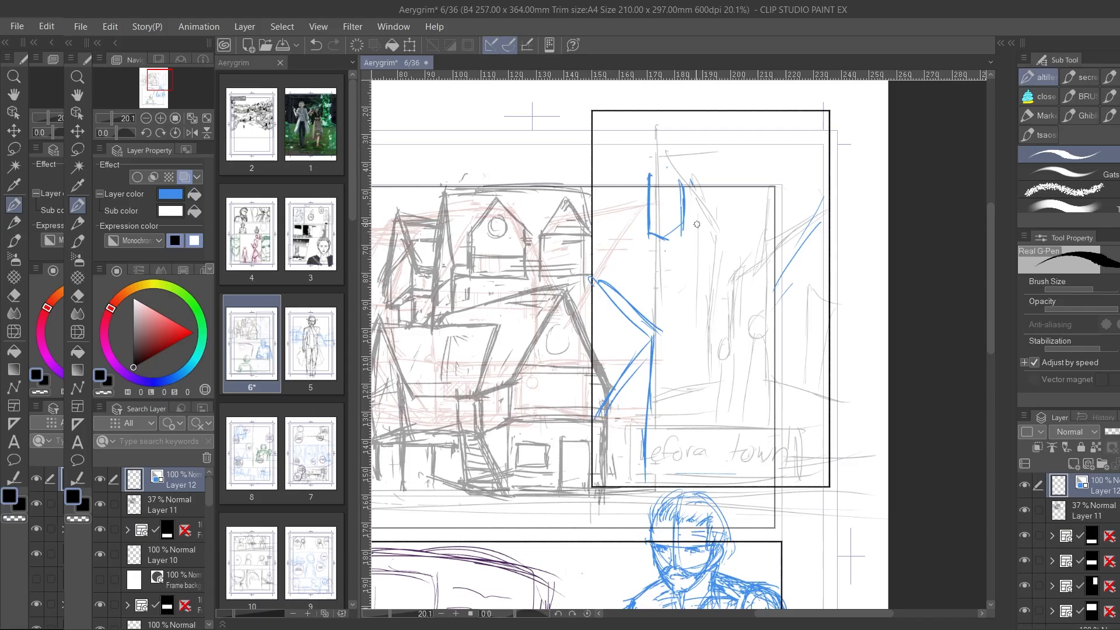
pyautogui.moveTo(663, 176); pyautogui.dragTo(663, 232)
pyautogui.moveTo(685, 235); pyautogui.dragTo(684, 178)
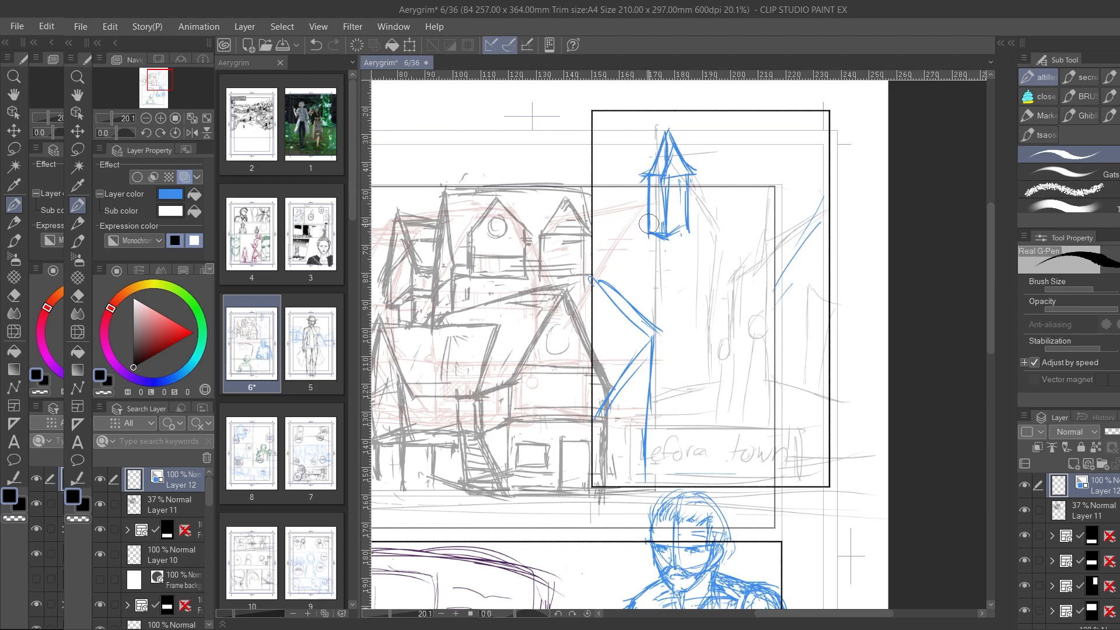
pyautogui.moveTo(649, 224); pyautogui.dragTo(649, 177)
pyautogui.moveTo(643, 232); pyautogui.dragTo(643, 184)
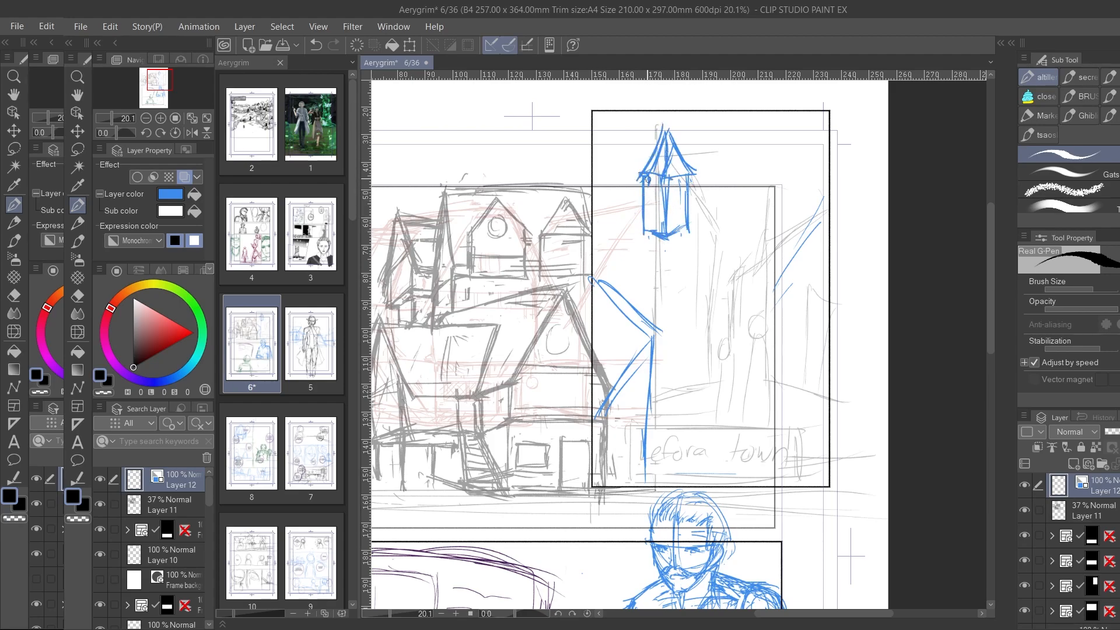
# Step: Sketch the walls of the foreground building at the panel's right edge and the diagonal ground lines below it
pyautogui.moveTo(724, 304); pyautogui.dragTo(735, 477)
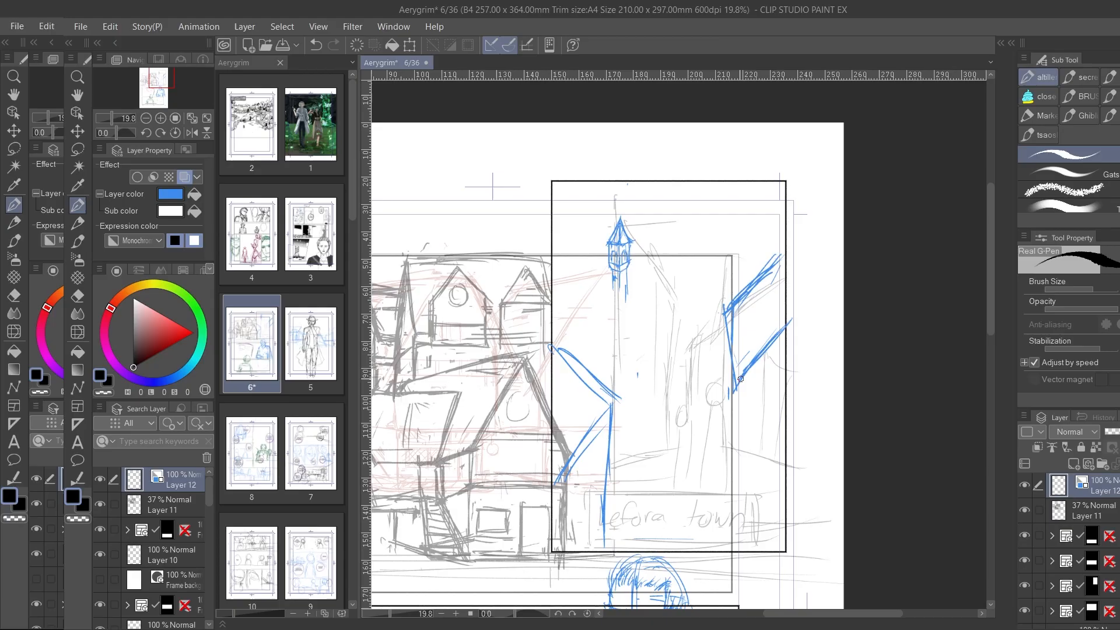
pyautogui.moveTo(723, 315); pyautogui.dragTo(721, 423)
pyautogui.moveTo(725, 311)
pyautogui.mouseDown()
pyautogui.moveTo(740, 379)
pyautogui.moveTo(716, 466)
pyautogui.mouseUp()
pyautogui.moveTo(740, 395)
pyautogui.mouseDown()
pyautogui.moveTo(737, 487)
pyautogui.moveTo(627, 545)
pyautogui.mouseUp()
pyautogui.moveTo(797, 474); pyautogui.dragTo(618, 548)
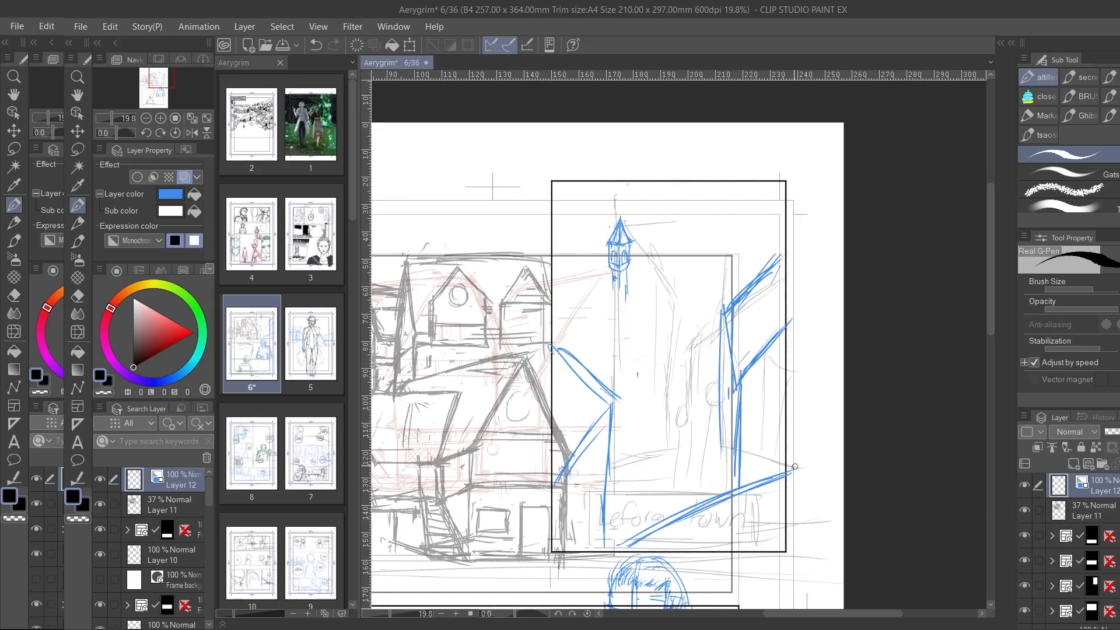
# Step: Rough in the side walls of the houses in the middle of the panel, undoing a misplaced wall stroke
pyautogui.scroll(-4, 676, 484)
pyautogui.scroll(3, 657, 417)
pyautogui.moveTo(644, 388); pyautogui.dragTo(646, 500)
pyautogui.moveTo(689, 393); pyautogui.dragTo(689, 491)
pyautogui.hotkey('ctrl', 'z')
pyautogui.moveTo(622, 433)
pyautogui.mouseDown()
pyautogui.moveTo(648, 412)
pyautogui.moveTo(651, 462)
pyautogui.mouseUp()
pyautogui.moveTo(685, 390); pyautogui.dragTo(706, 470)
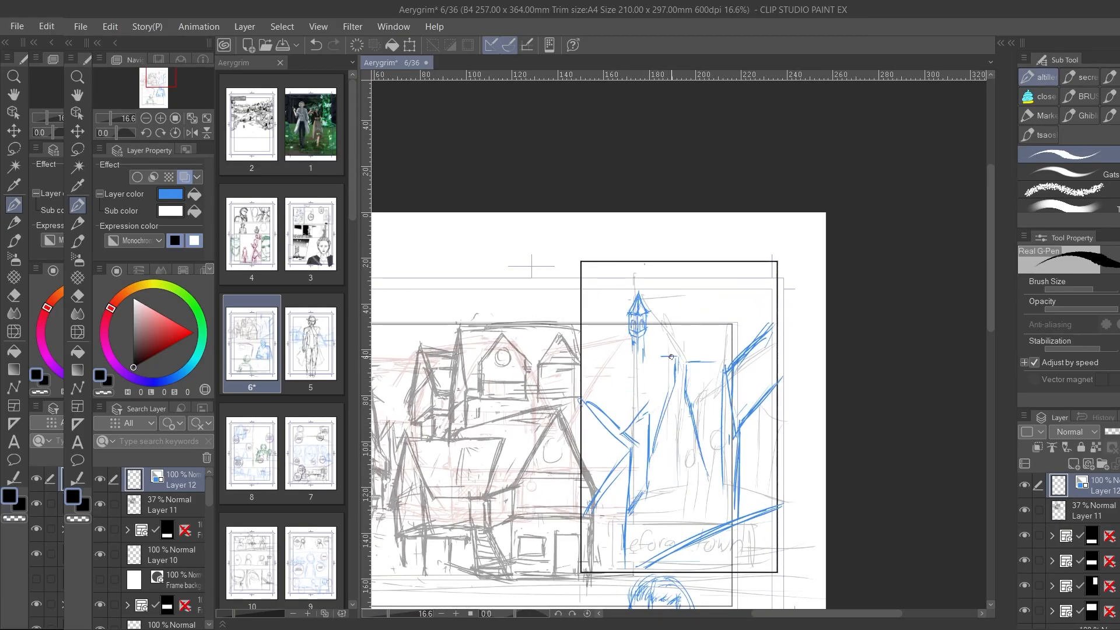
# Step: Sketch the boxy house fronts and slanted roofs clustered below the tower, above the left foreground roof
pyautogui.moveTo(659, 357); pyautogui.dragTo(658, 387)
pyautogui.moveTo(670, 358); pyautogui.dragTo(674, 408)
pyautogui.scroll(4, 675, 357)
pyautogui.moveTo(647, 358); pyautogui.dragTo(648, 413)
pyautogui.moveTo(645, 414); pyautogui.dragTo(676, 415)
pyautogui.moveTo(645, 353)
pyautogui.mouseDown()
pyautogui.moveTo(669, 352)
pyautogui.moveTo(604, 375)
pyautogui.mouseUp()
pyautogui.moveTo(605, 374)
pyautogui.mouseDown()
pyautogui.moveTo(671, 373)
pyautogui.moveTo(665, 353)
pyautogui.mouseUp()
pyautogui.moveTo(610, 372)
pyautogui.mouseDown()
pyautogui.moveTo(609, 416)
pyautogui.moveTo(674, 417)
pyautogui.mouseUp()
pyautogui.moveTo(666, 354)
pyautogui.mouseDown()
pyautogui.moveTo(684, 364)
pyautogui.moveTo(672, 359)
pyautogui.moveTo(675, 436)
pyautogui.mouseUp()
pyautogui.scroll(3, 686, 361)
pyautogui.moveTo(636, 382)
pyautogui.mouseDown()
pyautogui.moveTo(647, 418)
pyautogui.moveTo(637, 431)
pyautogui.mouseUp()
pyautogui.moveTo(601, 351); pyautogui.dragTo(577, 375)
pyautogui.scroll(-5, 627, 394)
pyautogui.scroll(2, 632, 388)
pyautogui.scroll(-1, 583, 432)
pyautogui.moveTo(604, 458); pyautogui.dragTo(549, 528)
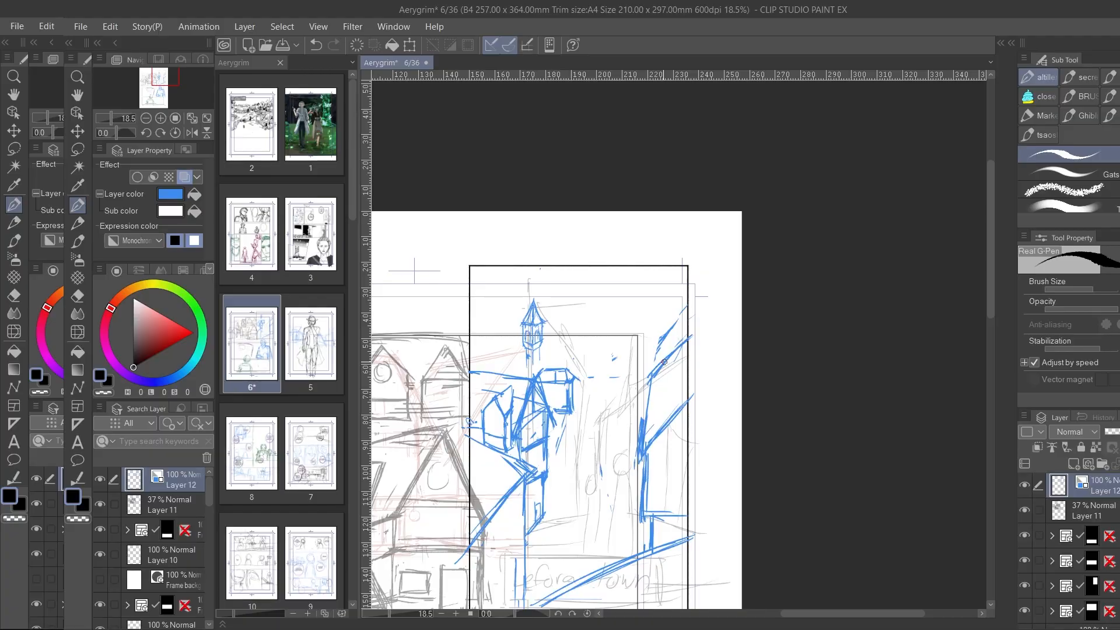
pyautogui.scroll(-2, 663, 362)
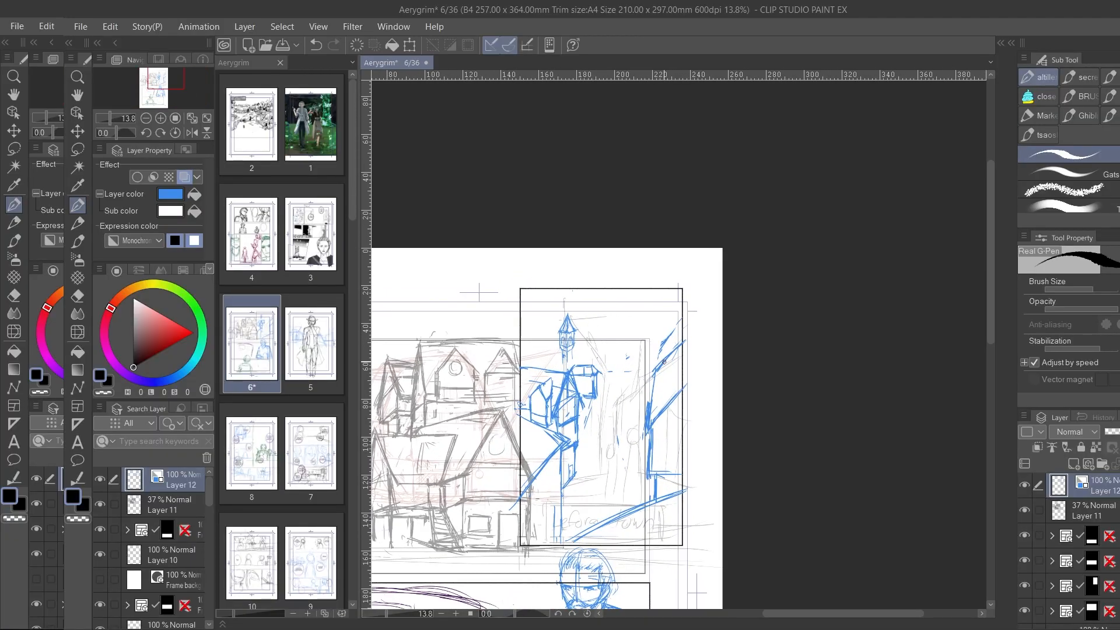
pyautogui.scroll(2, 663, 362)
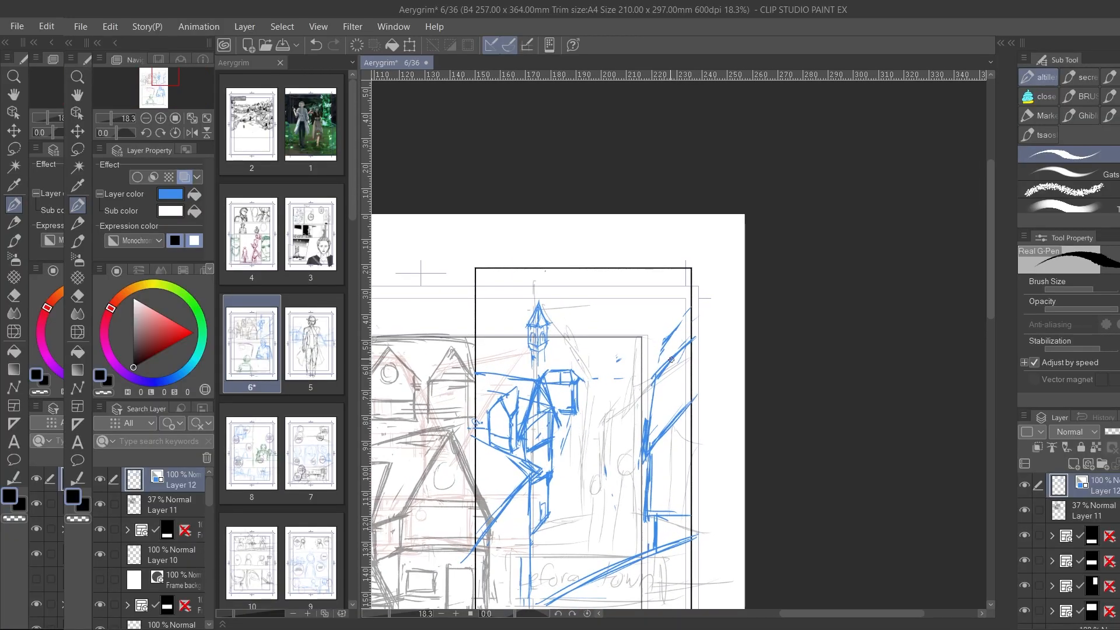
# Step: Sketch the roofline and corner walls of the house in the panel's right middle, undoing and redrawing misplaced strokes
pyautogui.moveTo(606, 415)
pyautogui.mouseDown()
pyautogui.moveTo(602, 493)
pyautogui.moveTo(596, 475)
pyautogui.moveTo(623, 383)
pyautogui.moveTo(585, 443)
pyautogui.mouseUp()
pyautogui.hotkey('ctrl', 'z')
pyautogui.moveTo(585, 441); pyautogui.dragTo(646, 430)
pyautogui.moveTo(591, 431); pyautogui.dragTo(587, 522)
pyautogui.moveTo(593, 510)
pyautogui.mouseDown()
pyautogui.moveTo(589, 464)
pyautogui.moveTo(585, 531)
pyautogui.mouseUp()
pyautogui.hotkey('ctrl', 'z')
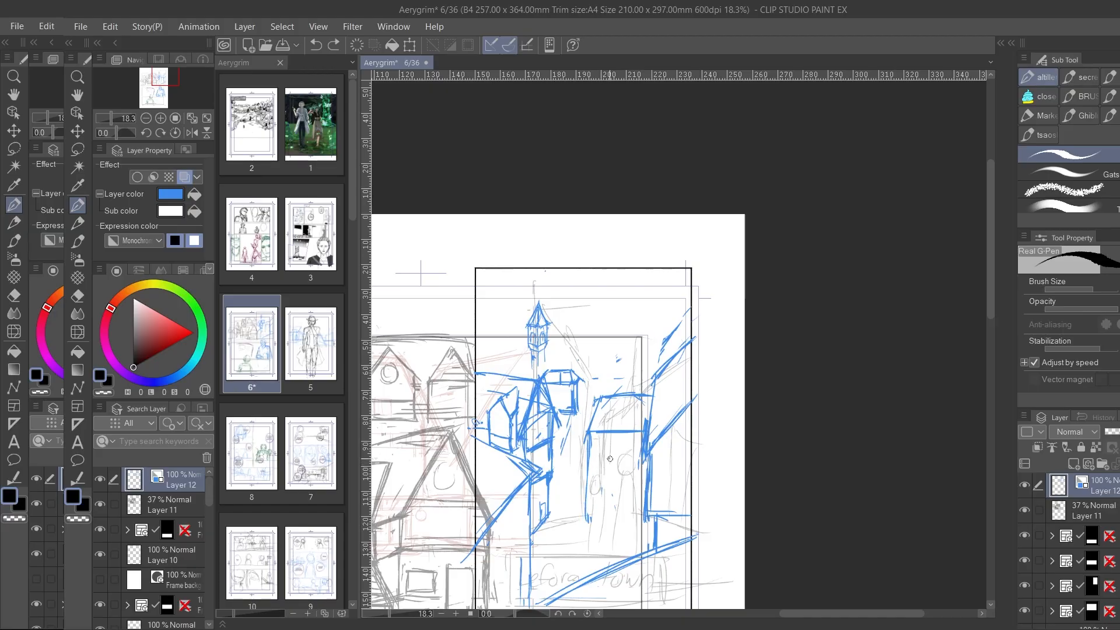
pyautogui.moveTo(591, 407); pyautogui.dragTo(583, 518)
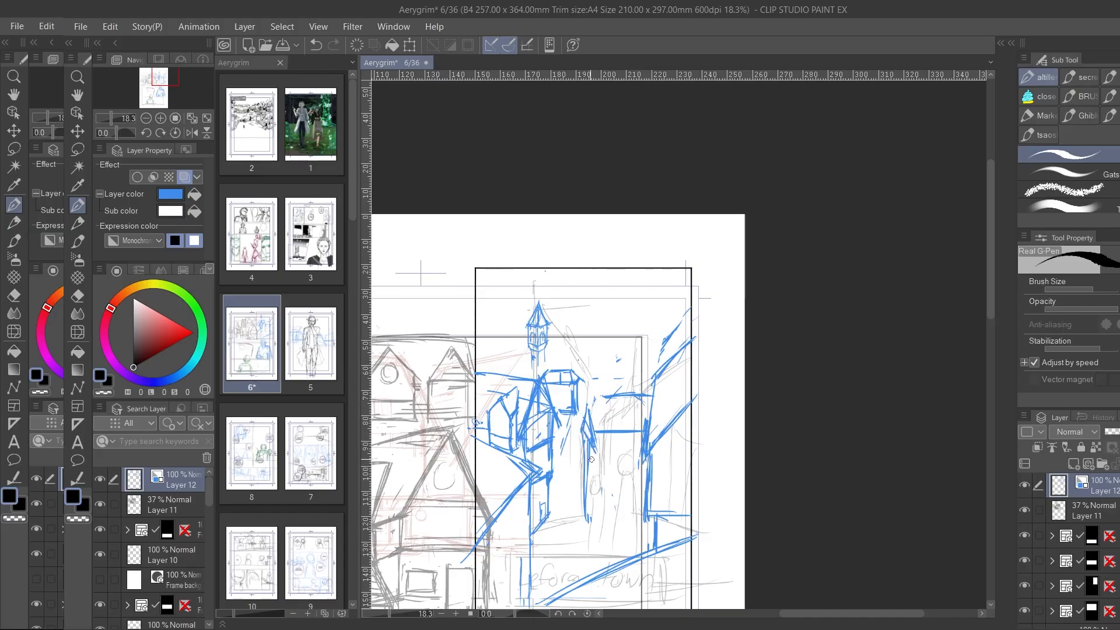
pyautogui.hotkey('ctrl', 'z')
pyautogui.moveTo(594, 448)
pyautogui.mouseDown()
pyautogui.moveTo(595, 523)
pyautogui.moveTo(581, 519)
pyautogui.mouseUp()
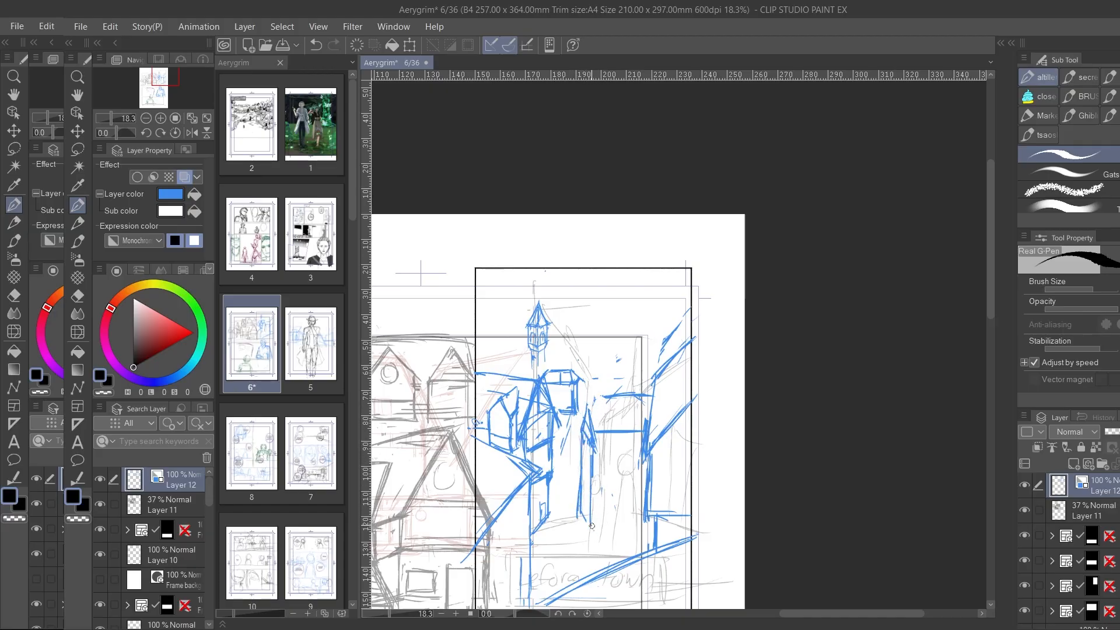
pyautogui.moveTo(590, 478); pyautogui.dragTo(584, 523)
pyautogui.moveTo(583, 414); pyautogui.dragTo(649, 403)
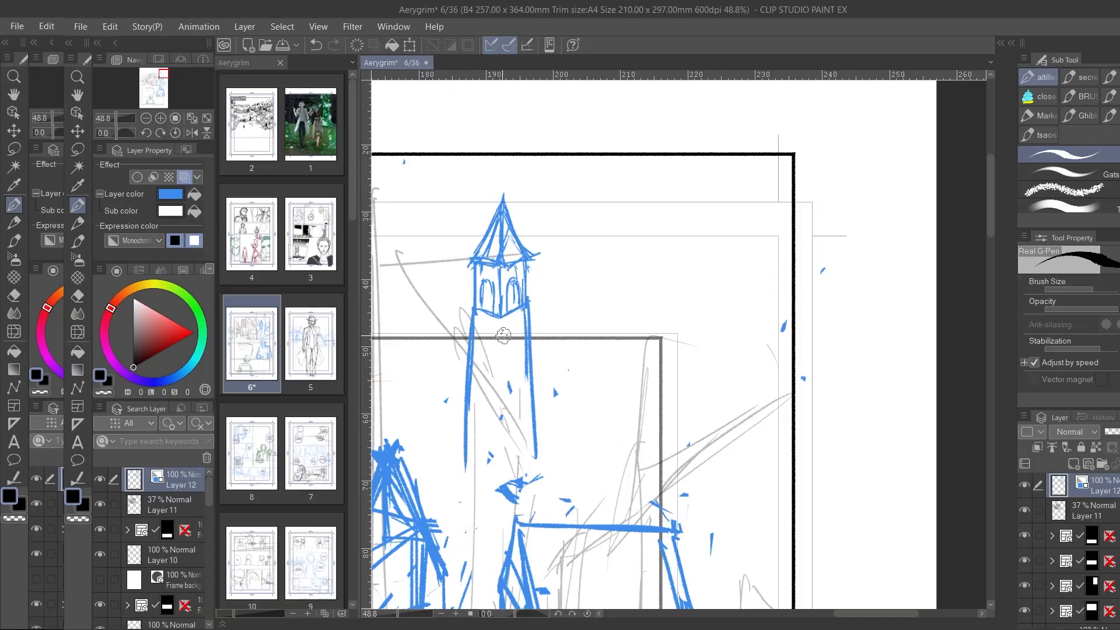
# Step: Draw the shaft of the pointed tower and fill its left face with zigzag cross-bracing
pyautogui.scroll(-2, 495, 324)
pyautogui.scroll(2, 495, 324)
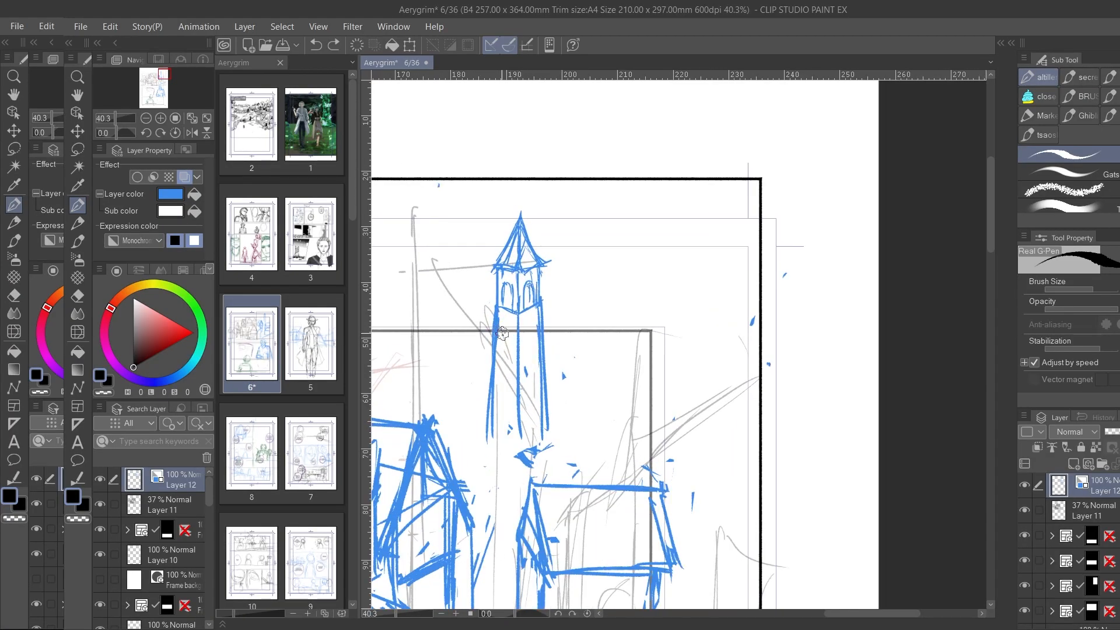
pyautogui.moveTo(497, 309)
pyautogui.mouseDown()
pyautogui.moveTo(511, 370)
pyautogui.moveTo(483, 436)
pyautogui.mouseUp()
pyautogui.moveTo(519, 394); pyautogui.dragTo(484, 441)
pyautogui.scroll(1, 506, 314)
pyautogui.moveTo(522, 296); pyautogui.dragTo(490, 344)
pyautogui.moveTo(522, 329)
pyautogui.mouseDown()
pyautogui.moveTo(511, 368)
pyautogui.moveTo(493, 366)
pyautogui.moveTo(518, 359)
pyautogui.moveTo(517, 402)
pyautogui.mouseUp()
pyautogui.moveTo(518, 356)
pyautogui.mouseDown()
pyautogui.moveTo(495, 403)
pyautogui.moveTo(491, 460)
pyautogui.mouseUp()
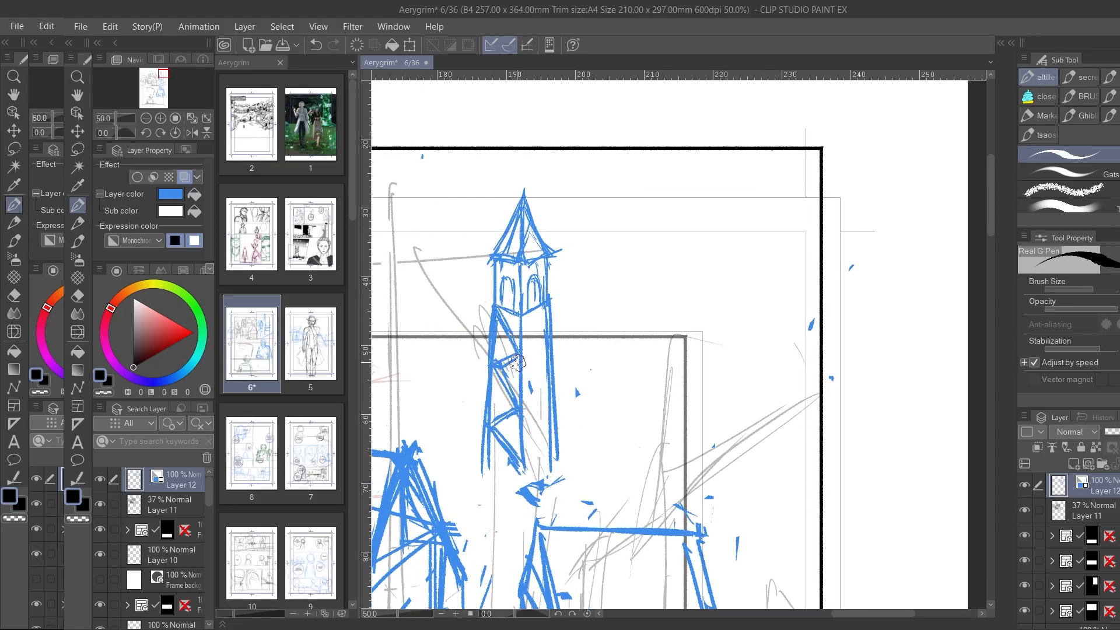
# Step: Redraw the diagonal foreground ledge as several parallel lines across the bottom of the tall panel
pyautogui.scroll(-5, 511, 408)
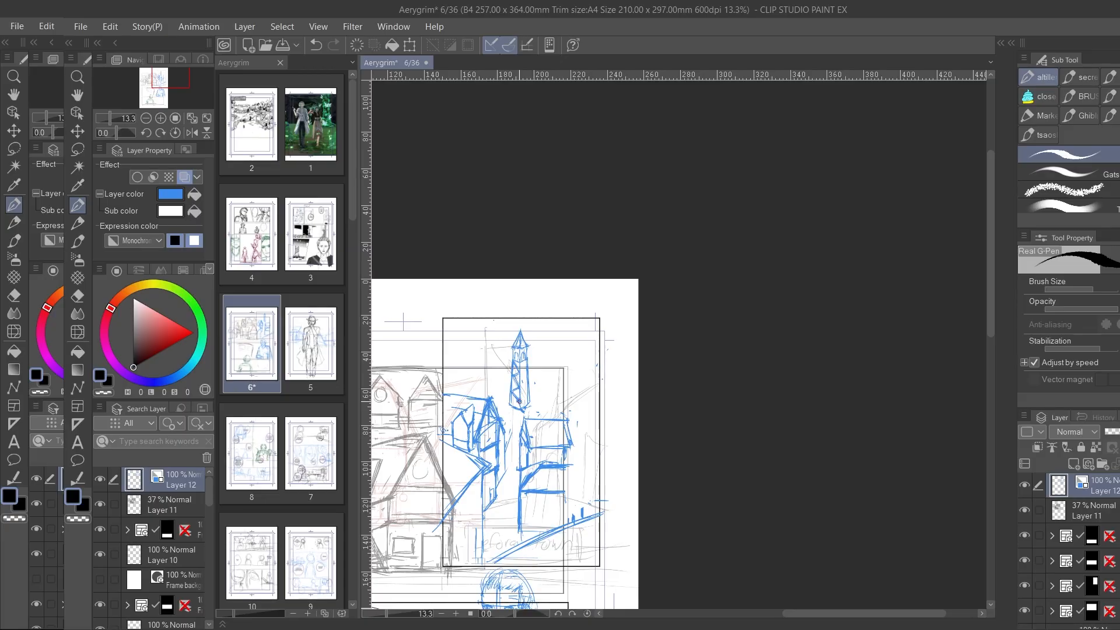
pyautogui.moveTo(586, 511); pyautogui.dragTo(461, 564)
pyautogui.hotkey('ctrl', 'z')
pyautogui.moveTo(621, 504); pyautogui.dragTo(527, 549)
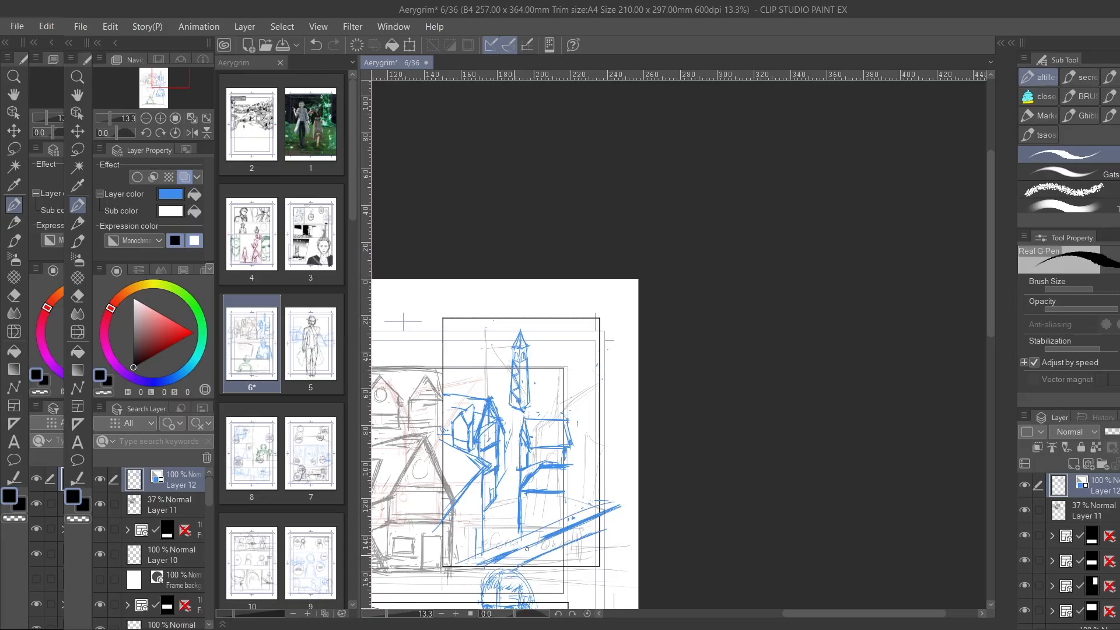
pyautogui.moveTo(612, 532)
pyautogui.mouseDown()
pyautogui.moveTo(521, 567)
pyautogui.moveTo(492, 563)
pyautogui.mouseUp()
pyautogui.scroll(3, 566, 402)
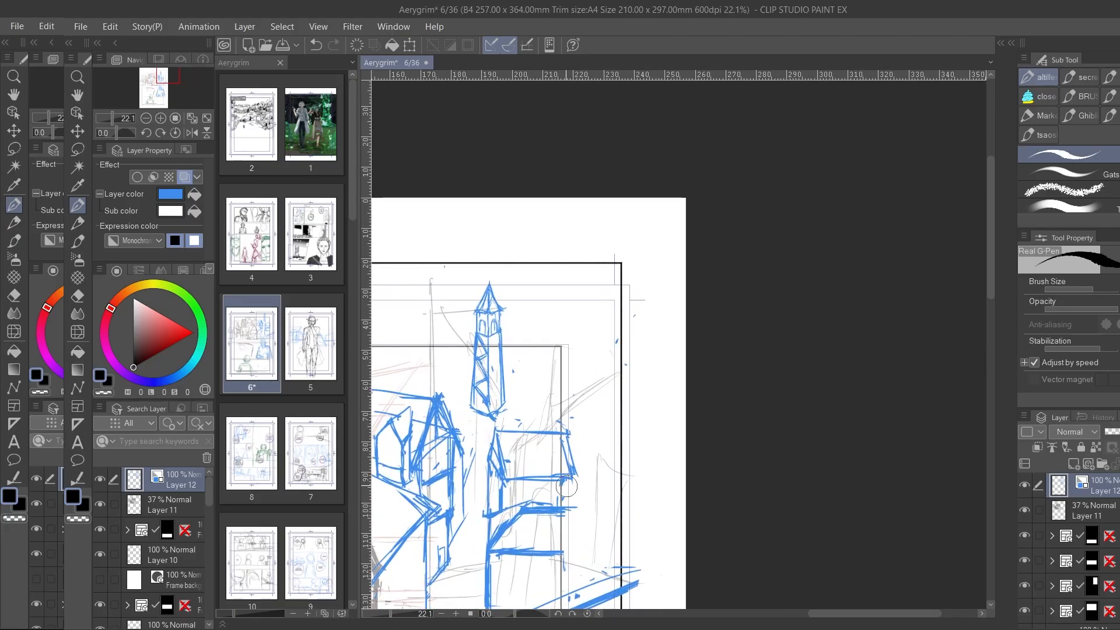
pyautogui.scroll(-1, 565, 486)
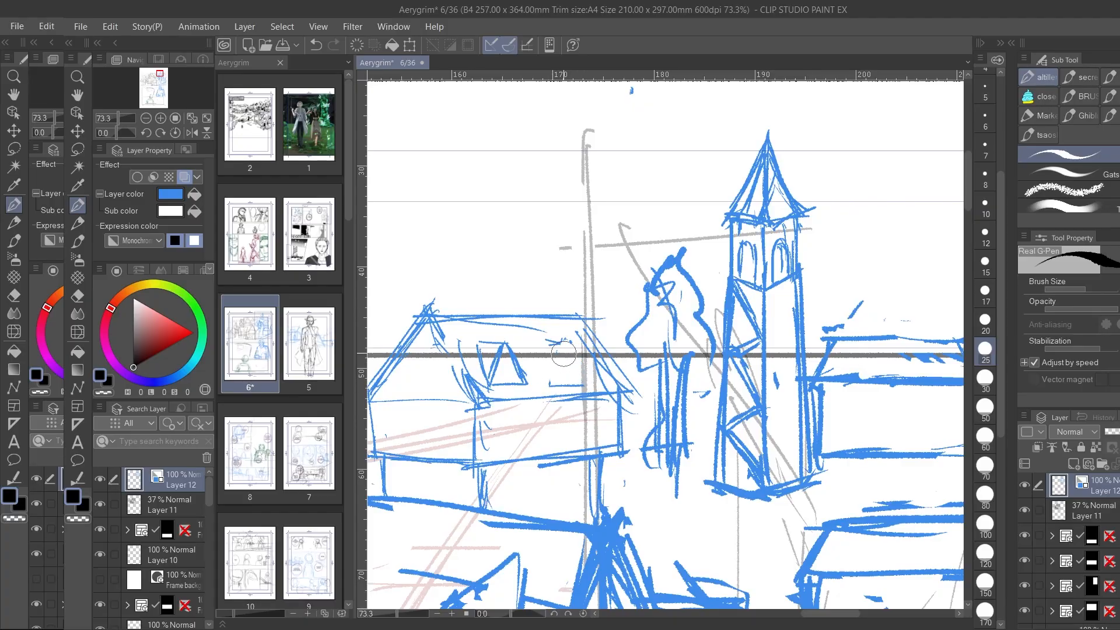
# Step: Sketch a row of triangular dormers on the roof of the long house left of the tower
pyautogui.moveTo(563, 345); pyautogui.dragTo(552, 381)
pyautogui.moveTo(563, 345)
pyautogui.mouseDown()
pyautogui.moveTo(583, 383)
pyautogui.moveTo(540, 352)
pyautogui.moveTo(543, 382)
pyautogui.mouseUp()
pyautogui.moveTo(554, 345); pyautogui.dragTo(568, 381)
pyautogui.moveTo(544, 383)
pyautogui.mouseDown()
pyautogui.moveTo(571, 382)
pyautogui.moveTo(531, 350)
pyautogui.mouseUp()
pyautogui.moveTo(532, 351)
pyautogui.mouseDown()
pyautogui.moveTo(543, 384)
pyautogui.moveTo(489, 384)
pyautogui.mouseUp()
pyautogui.moveTo(581, 349)
pyautogui.mouseDown()
pyautogui.moveTo(578, 380)
pyautogui.moveTo(596, 380)
pyautogui.mouseUp()
pyautogui.moveTo(606, 344); pyautogui.dragTo(623, 408)
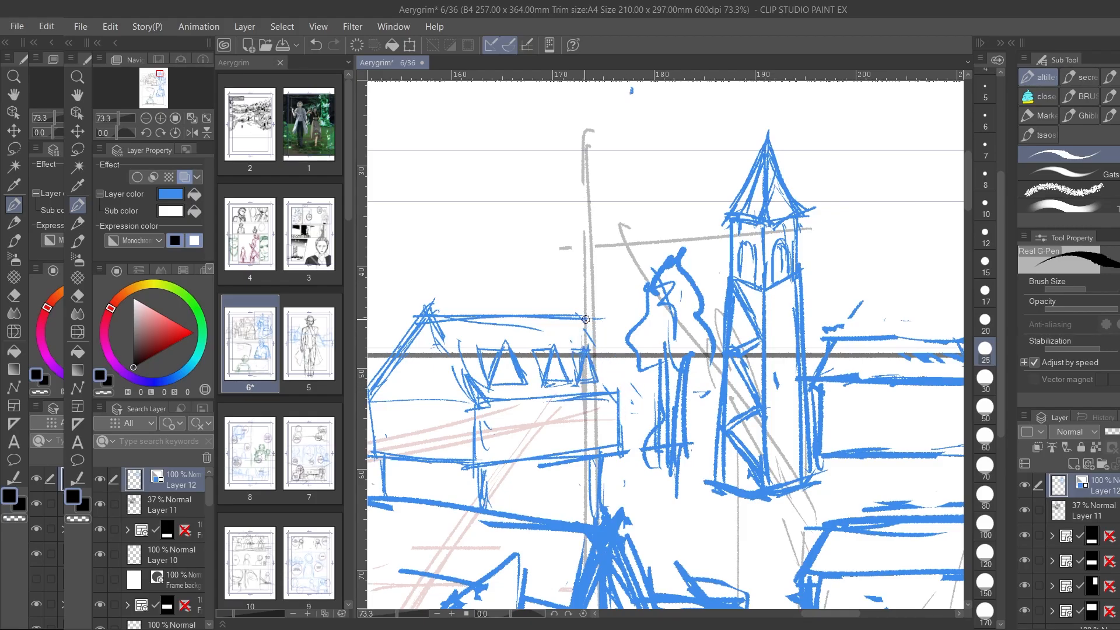
# Step: Redraw the ridge, sloping far end and eaves of the long house's roof, undoing misplaced strokes
pyautogui.moveTo(586, 317); pyautogui.dragTo(441, 317)
pyautogui.moveTo(515, 322); pyautogui.dragTo(431, 304)
pyautogui.moveTo(425, 317)
pyautogui.mouseDown()
pyautogui.moveTo(611, 322)
pyautogui.moveTo(670, 408)
pyautogui.moveTo(631, 359)
pyautogui.moveTo(641, 412)
pyautogui.mouseUp()
pyautogui.scroll(1, 472, 321)
pyautogui.scroll(1, 642, 350)
pyautogui.hotkey('ctrl', 'z')
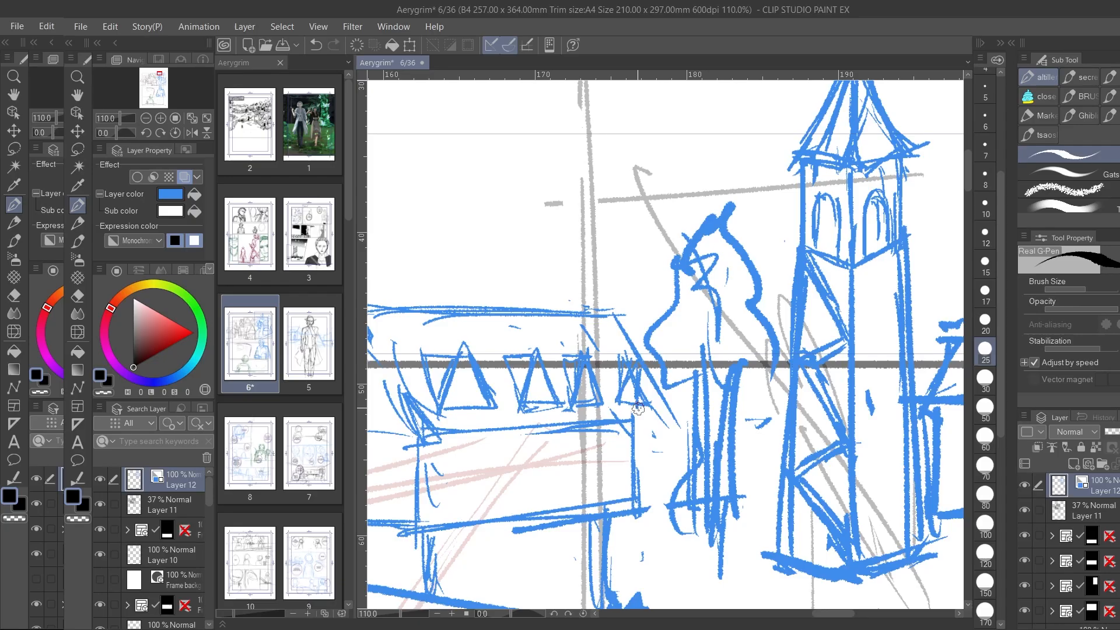
pyautogui.hotkey('ctrl', 'z')
pyautogui.moveTo(626, 361); pyautogui.dragTo(615, 407)
pyautogui.moveTo(638, 366)
pyautogui.mouseDown()
pyautogui.moveTo(642, 413)
pyautogui.moveTo(650, 402)
pyautogui.mouseUp()
pyautogui.moveTo(617, 318); pyautogui.dragTo(674, 419)
pyautogui.moveTo(683, 418); pyautogui.dragTo(569, 424)
pyautogui.moveTo(647, 419); pyautogui.dragTo(466, 432)
# Step: Sharpen the triangular dormers along the long house's roof with extra slanted side strokes
pyautogui.moveTo(505, 356); pyautogui.dragTo(522, 406)
pyautogui.moveTo(539, 352); pyautogui.dragTo(554, 407)
pyautogui.moveTo(531, 359); pyautogui.dragTo(511, 411)
pyautogui.moveTo(542, 351)
pyautogui.mouseDown()
pyautogui.moveTo(557, 417)
pyautogui.moveTo(570, 408)
pyautogui.mouseUp()
pyautogui.moveTo(467, 350)
pyautogui.mouseDown()
pyautogui.moveTo(432, 402)
pyautogui.moveTo(444, 411)
pyautogui.mouseUp()
pyautogui.moveTo(467, 344); pyautogui.dragTo(493, 405)
pyautogui.moveTo(423, 350); pyautogui.dragTo(475, 349)
pyautogui.moveTo(431, 419)
pyautogui.mouseDown()
pyautogui.moveTo(441, 348)
pyautogui.moveTo(441, 415)
pyautogui.mouseUp()
pyautogui.moveTo(471, 344); pyautogui.dragTo(486, 407)
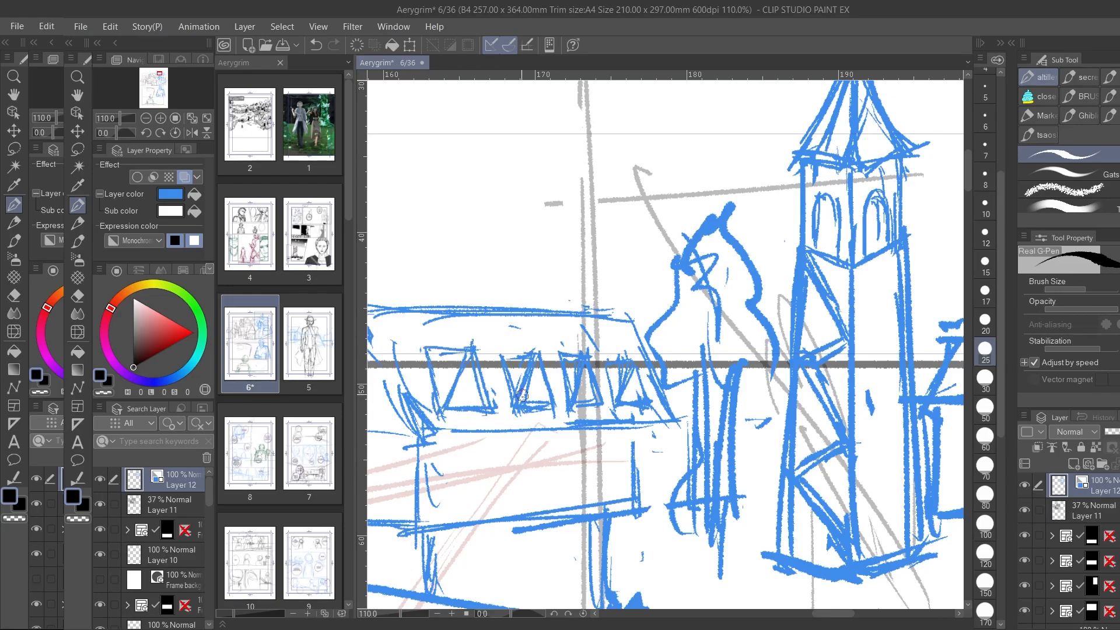
# Step: Draw the end wall and lower horizontal edges of the long house beneath its roof
pyautogui.scroll(-2, 525, 410)
pyautogui.scroll(2, 520, 414)
pyautogui.scroll(-3, 615, 404)
pyautogui.moveTo(634, 439); pyautogui.dragTo(636, 474)
pyautogui.moveTo(649, 417)
pyautogui.mouseDown()
pyautogui.moveTo(653, 481)
pyautogui.moveTo(543, 496)
pyautogui.mouseUp()
pyautogui.moveTo(649, 473); pyautogui.dragTo(541, 478)
pyautogui.moveTo(649, 482); pyautogui.dragTo(513, 495)
pyautogui.moveTo(646, 484); pyautogui.dragTo(643, 524)
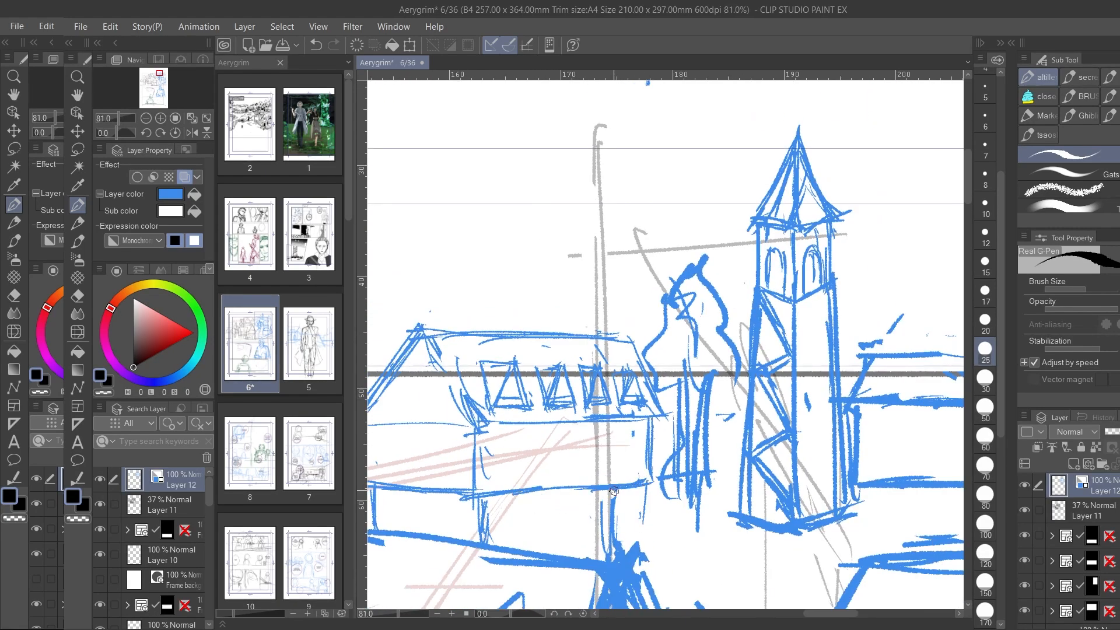
pyautogui.moveTo(539, 477); pyautogui.dragTo(471, 483)
# Step: Sketch the side wall and slanted roof edges of the long house's gable end
pyautogui.scroll(-2, 942, 417)
pyautogui.scroll(3, 475, 442)
pyautogui.moveTo(463, 420); pyautogui.dragTo(467, 479)
pyautogui.moveTo(527, 319); pyautogui.dragTo(551, 356)
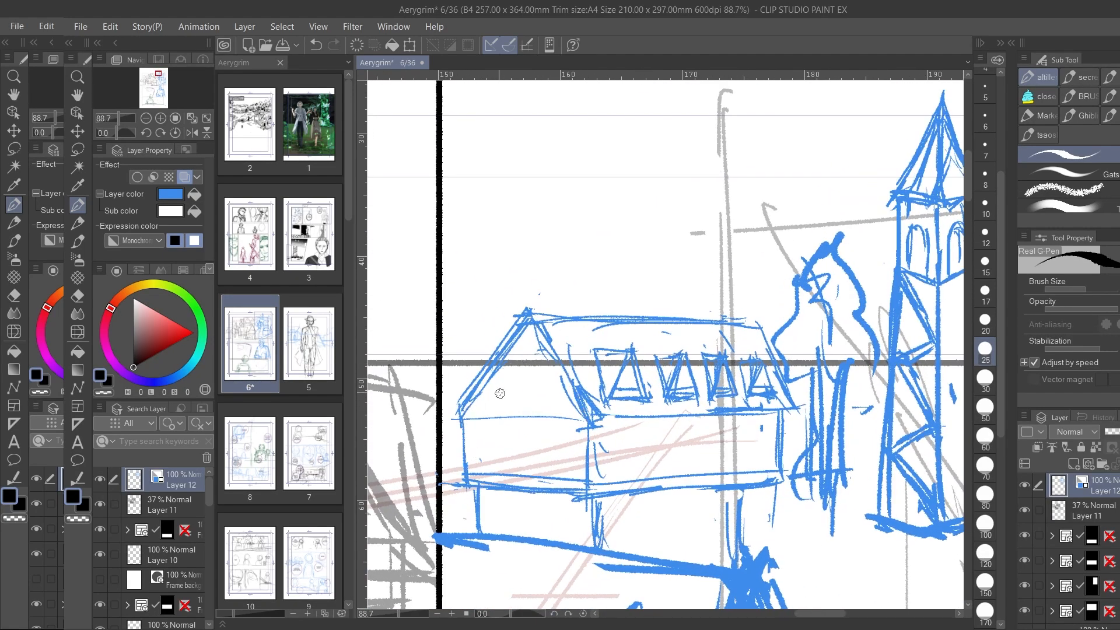
pyautogui.moveTo(472, 380); pyautogui.dragTo(443, 423)
pyautogui.moveTo(484, 392)
pyautogui.mouseDown()
pyautogui.moveTo(578, 387)
pyautogui.moveTo(541, 417)
pyautogui.mouseUp()
# Step: Refine the roof ridge of the background building just right of the pointed tower
pyautogui.scroll(-5, 612, 411)
pyautogui.scroll(3, 614, 412)
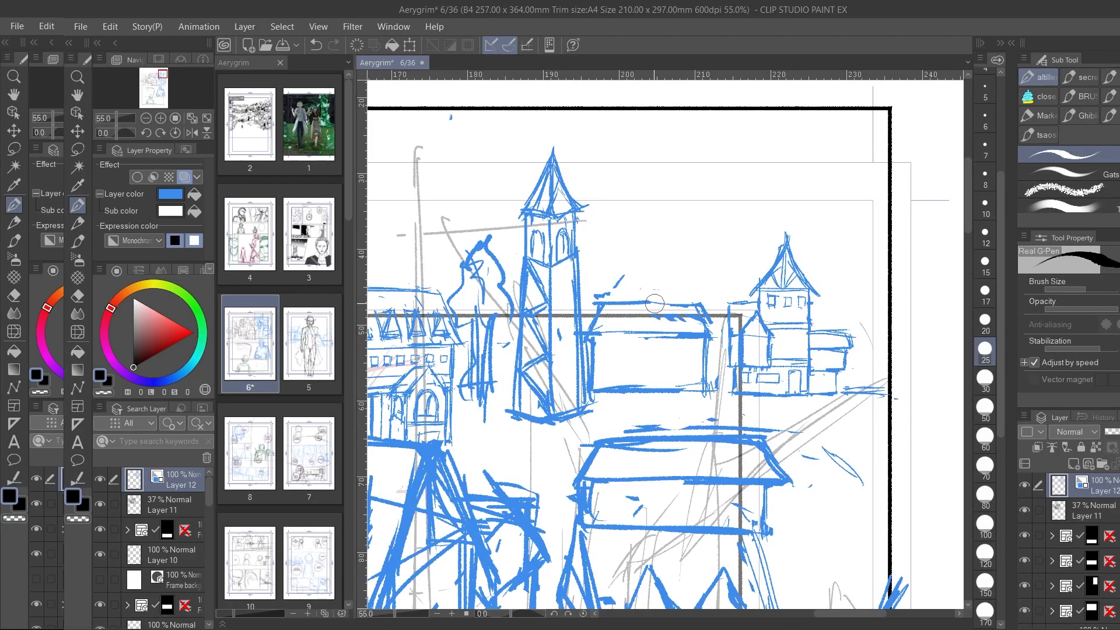
pyautogui.moveTo(647, 297); pyautogui.dragTo(690, 309)
pyautogui.scroll(-3, 594, 300)
pyautogui.scroll(-4, 594, 300)
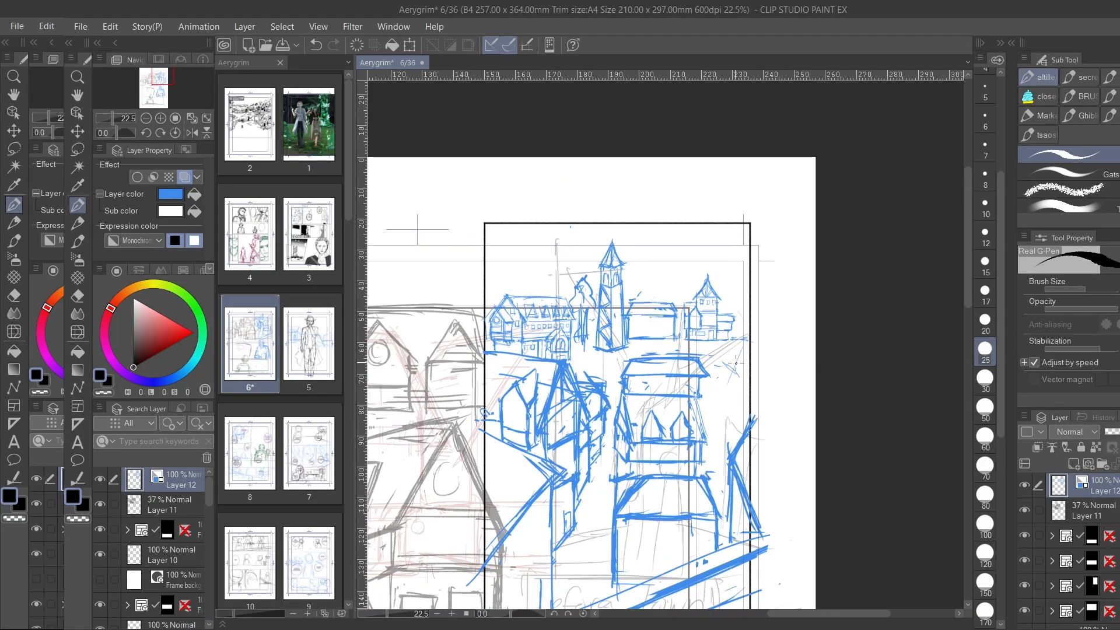
pyautogui.scroll(3, 686, 408)
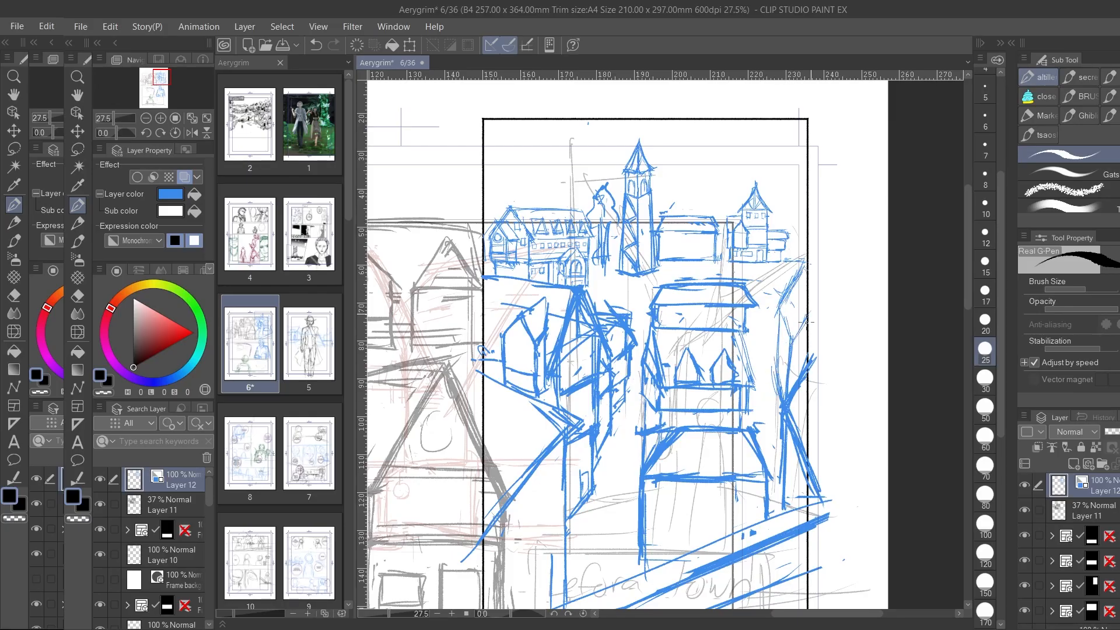
pyautogui.moveTo(781, 290); pyautogui.dragTo(791, 341)
pyautogui.scroll(-3, 776, 289)
pyautogui.scroll(2, 734, 209)
pyautogui.hotkey('ctrl', 'z')
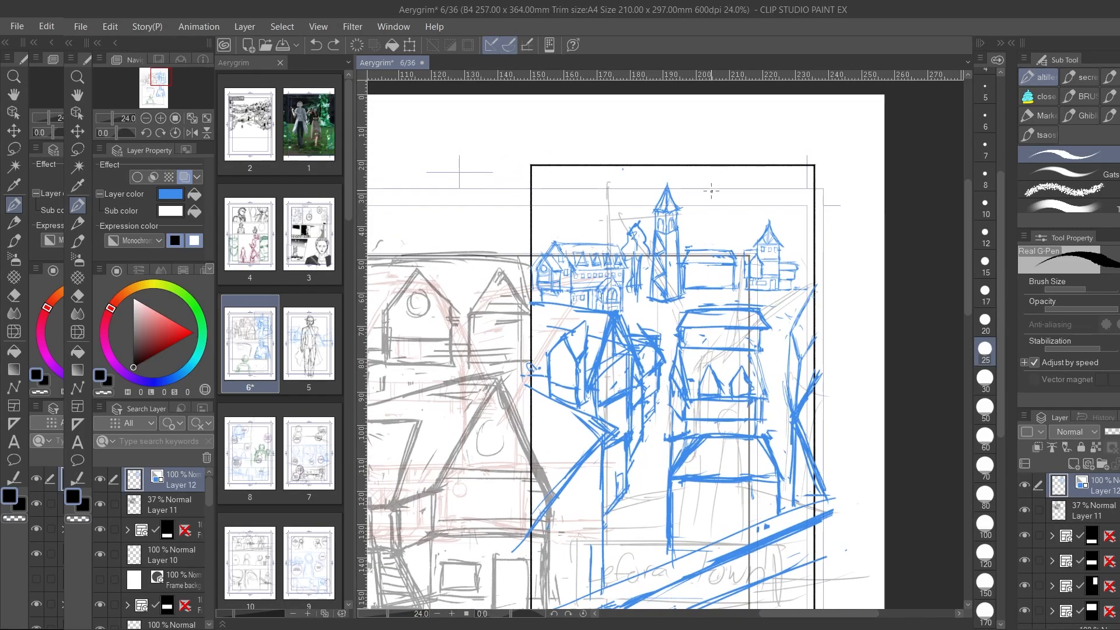
# Step: Lasso the long house left of the tower, adjust it slightly with a Scale/Rotate transformation and apply it
pyautogui.press('m')
pyautogui.moveTo(532, 304)
pyautogui.mouseDown()
pyautogui.moveTo(580, 219)
pyautogui.moveTo(630, 309)
pyautogui.moveTo(659, 332)
pyautogui.moveTo(648, 383)
pyautogui.mouseUp()
pyautogui.hotkey('ctrl', 't')
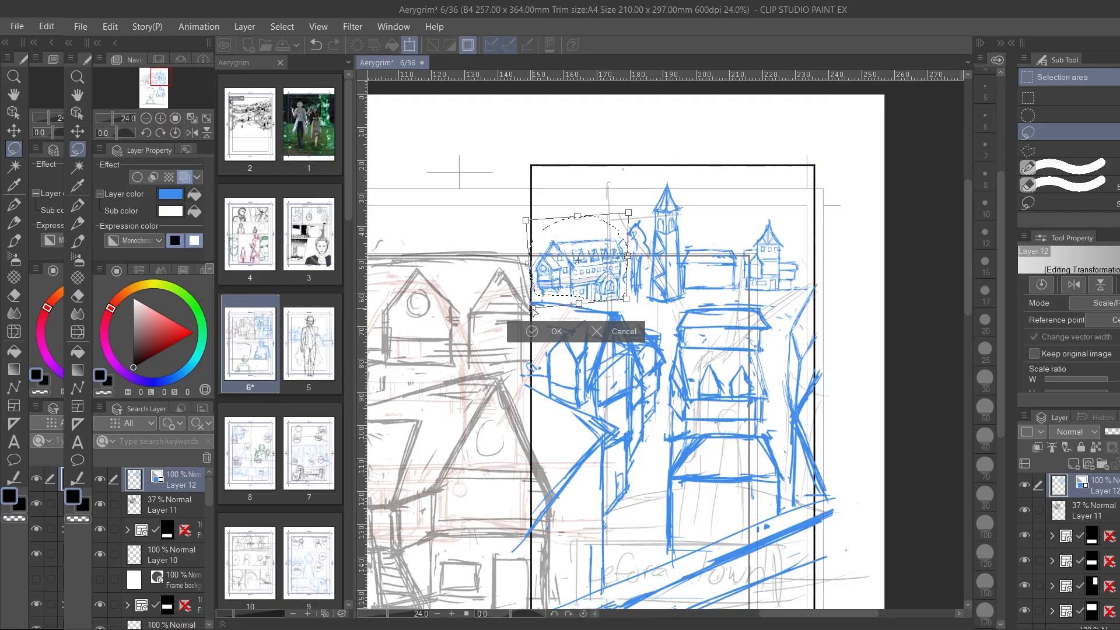
pyautogui.scroll(2, 624, 284)
pyautogui.scroll(1, 627, 286)
pyautogui.click(603, 351)
pyautogui.scroll(-1, 565, 376)
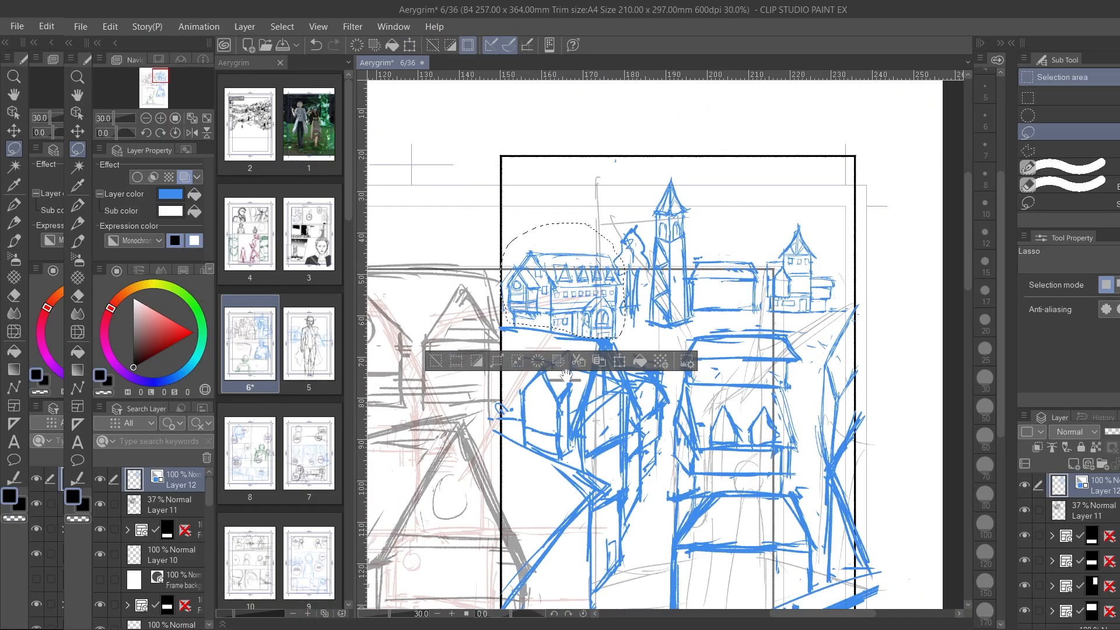
# Step: Adjust the lassoed long house again with a corner-handle transformation, apply it and clear the selection
pyautogui.hotkey('ctrl', 't')
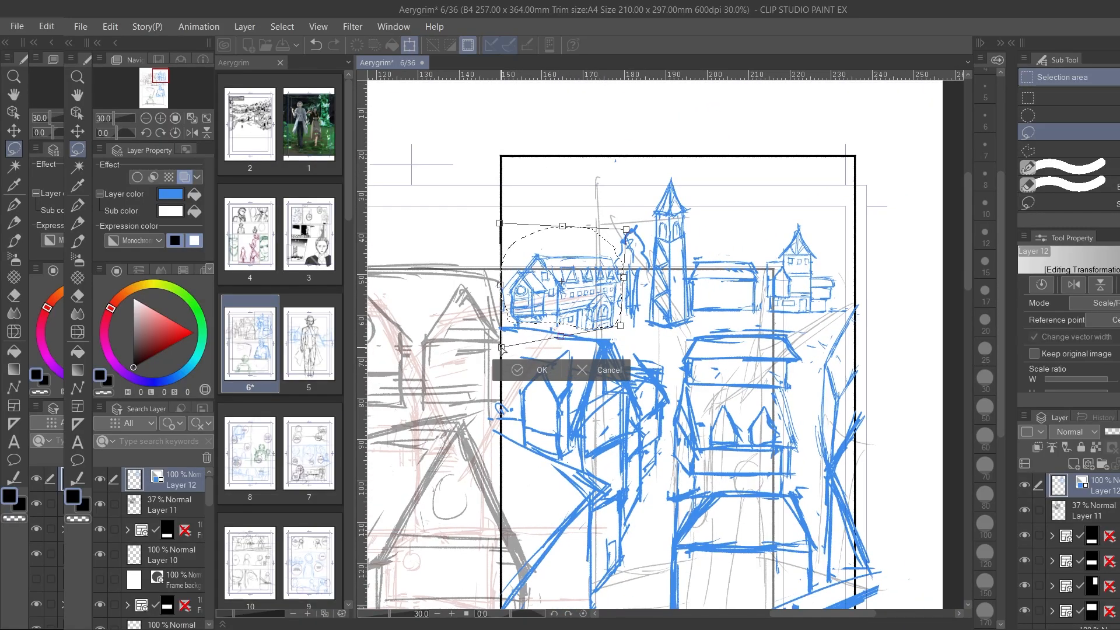
pyautogui.moveTo(618, 325); pyautogui.dragTo(623, 320)
pyautogui.moveTo(620, 226); pyautogui.dragTo(619, 232)
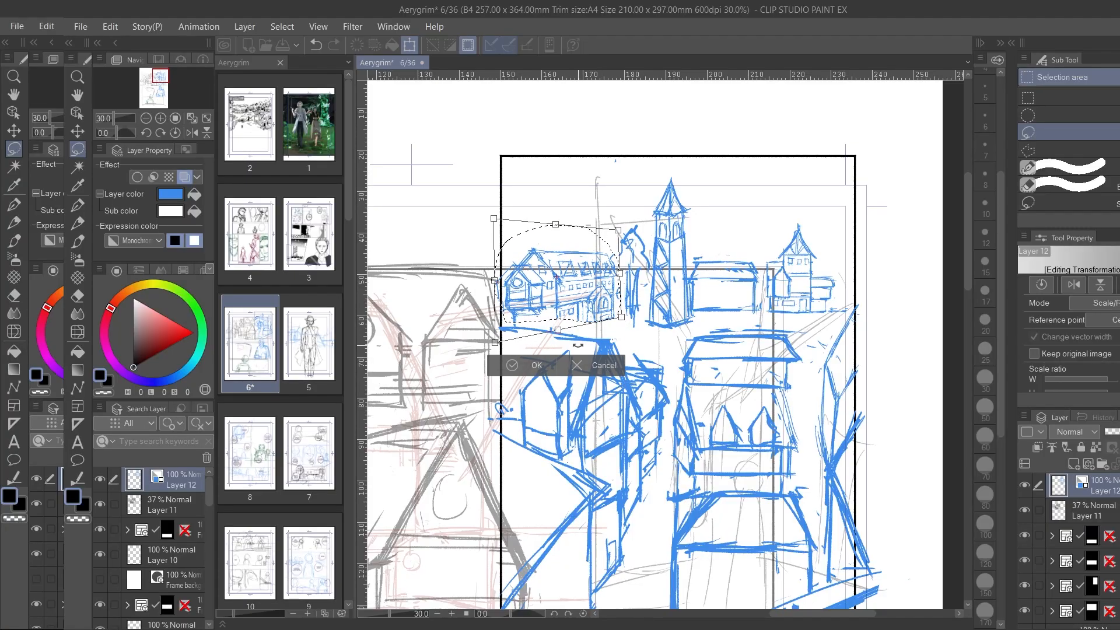
pyautogui.moveTo(621, 316); pyautogui.dragTo(623, 327)
pyautogui.press('Return')
pyautogui.hotkey('ctrl', 'd')
# Step: Sketch the long horizon lines and a small distant house above the long house's roof with the Real G-Pen
pyautogui.scroll(3, 568, 317)
pyautogui.press('p')
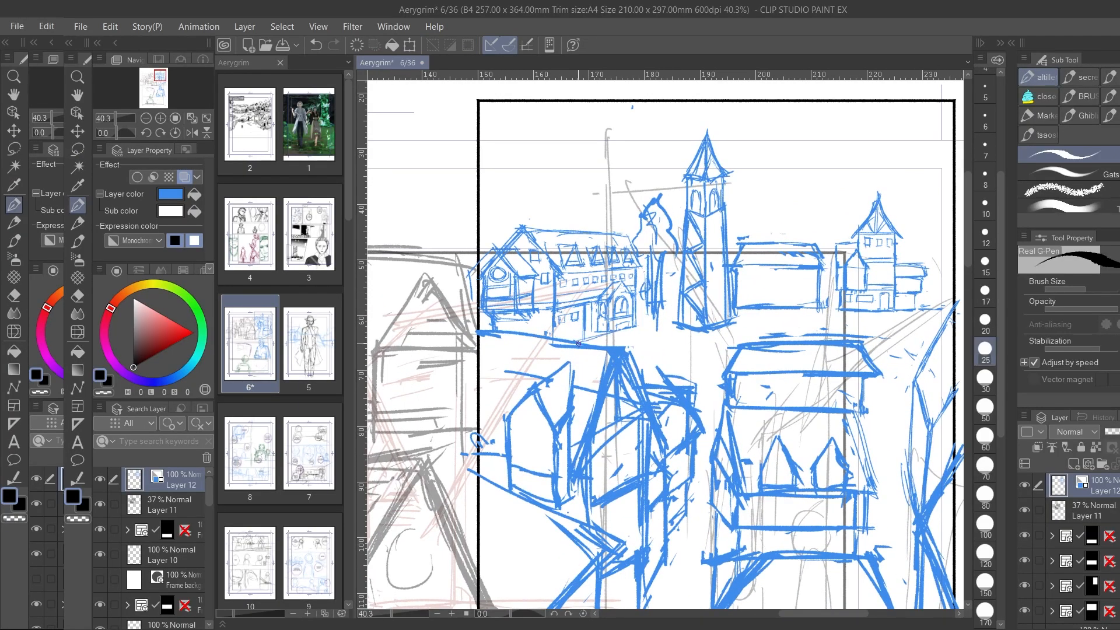
pyautogui.scroll(2, 599, 308)
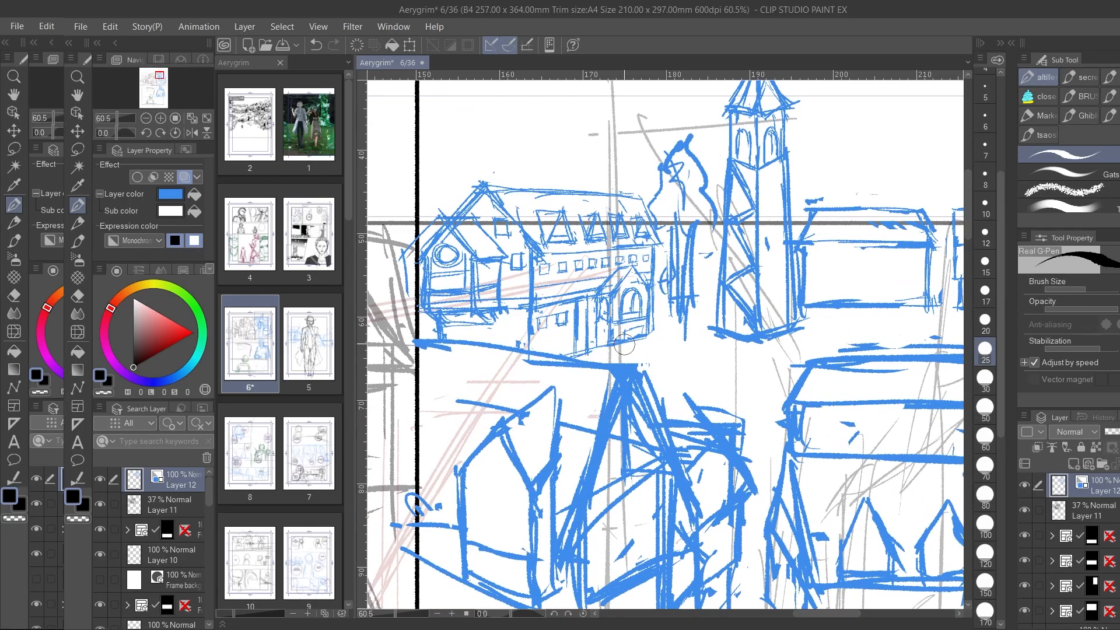
pyautogui.scroll(5, 608, 348)
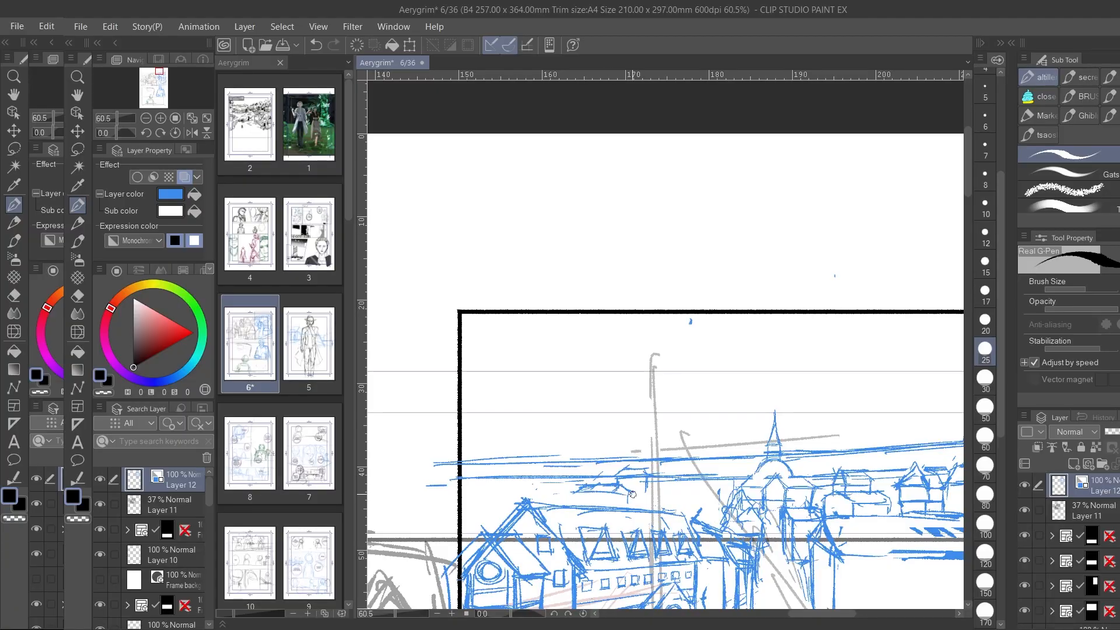
pyautogui.scroll(1, 610, 483)
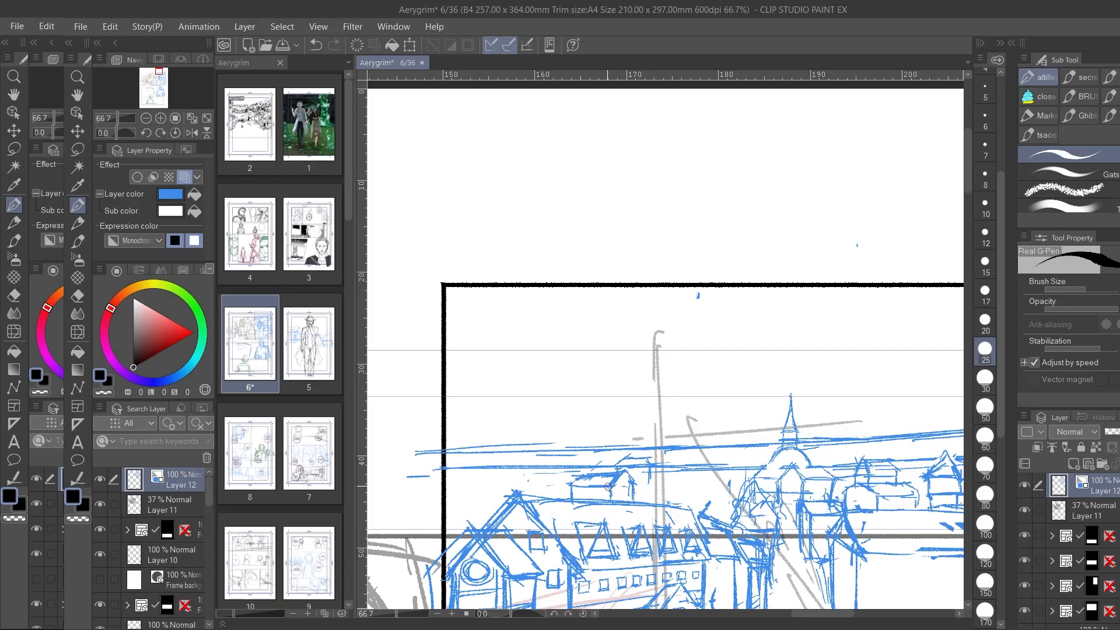
pyautogui.scroll(3, 608, 485)
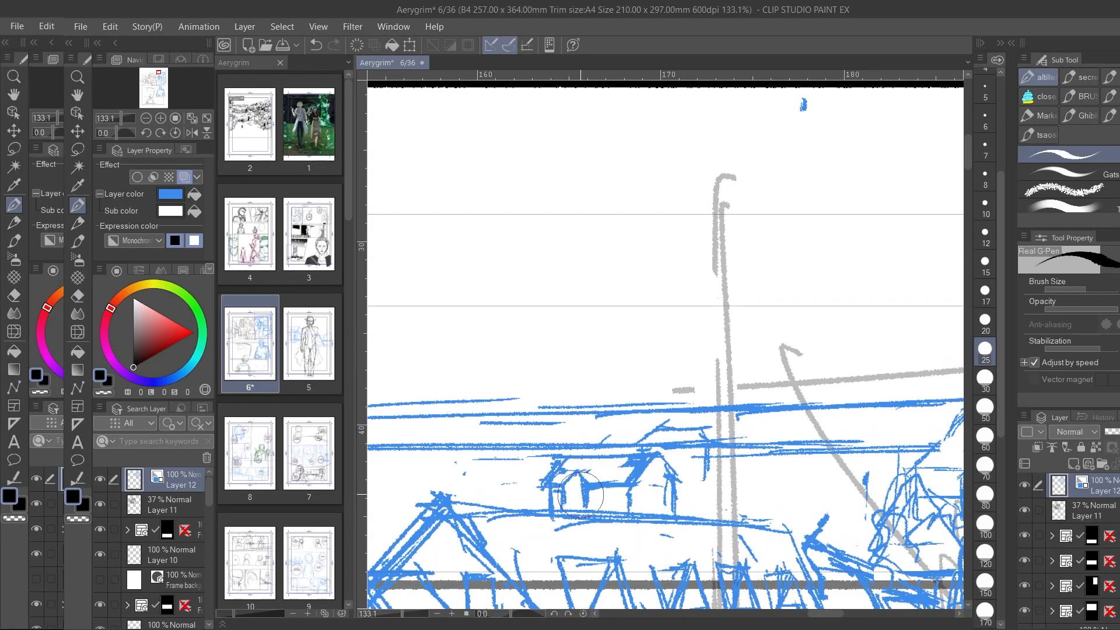
# Step: Add a small turret beside the distant house behind the long house's roof
pyautogui.scroll(-6, 581, 495)
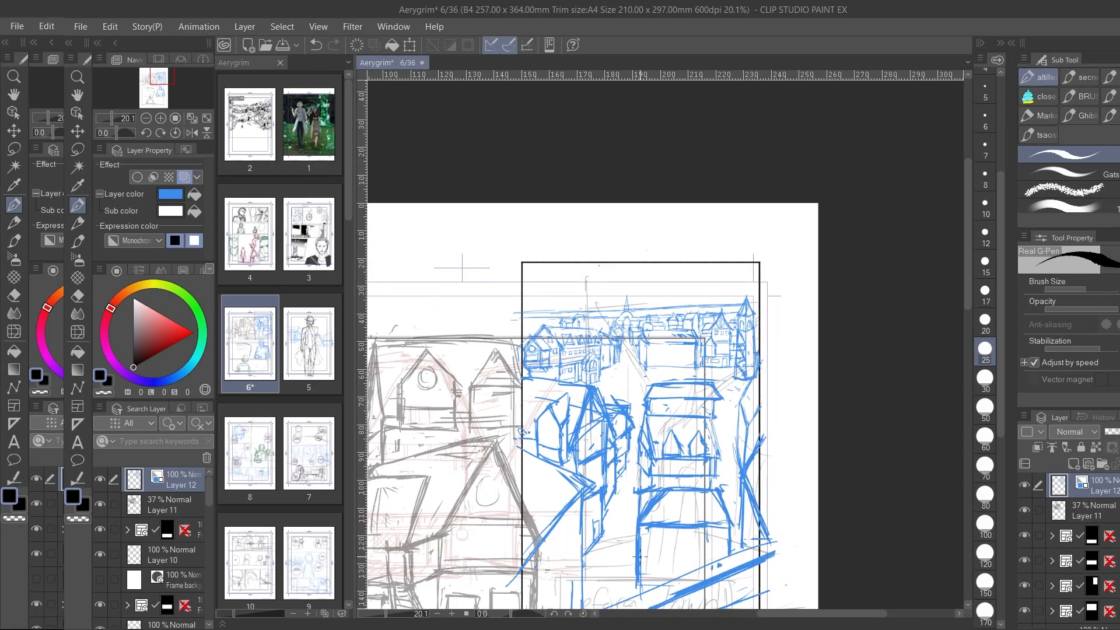
pyautogui.scroll(4, 590, 326)
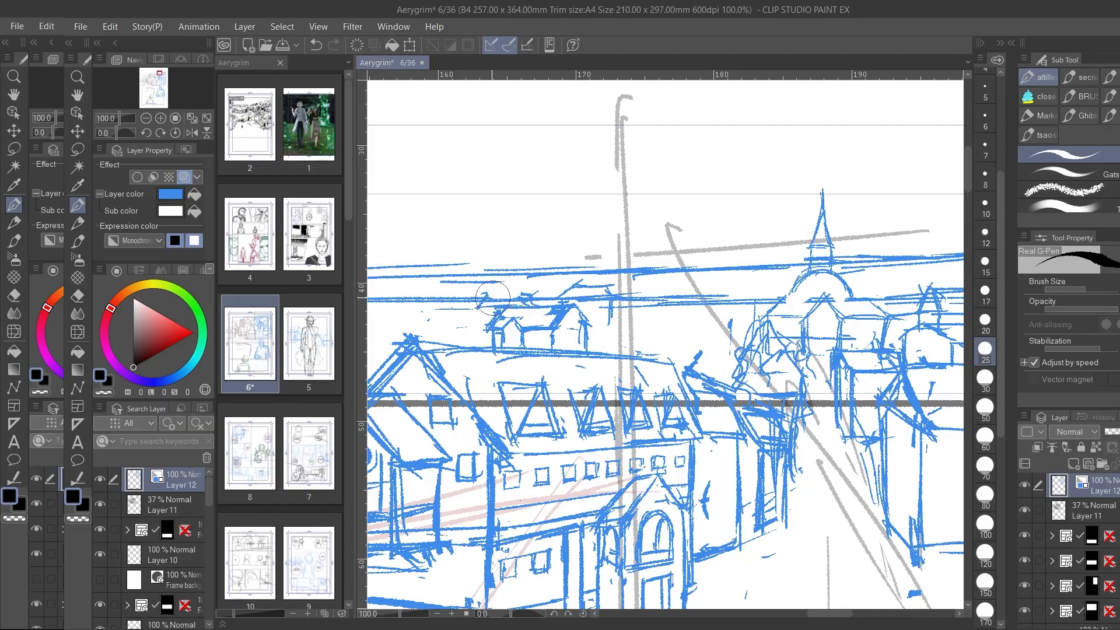
pyautogui.scroll(-2, 487, 315)
pyautogui.scroll(2, 487, 315)
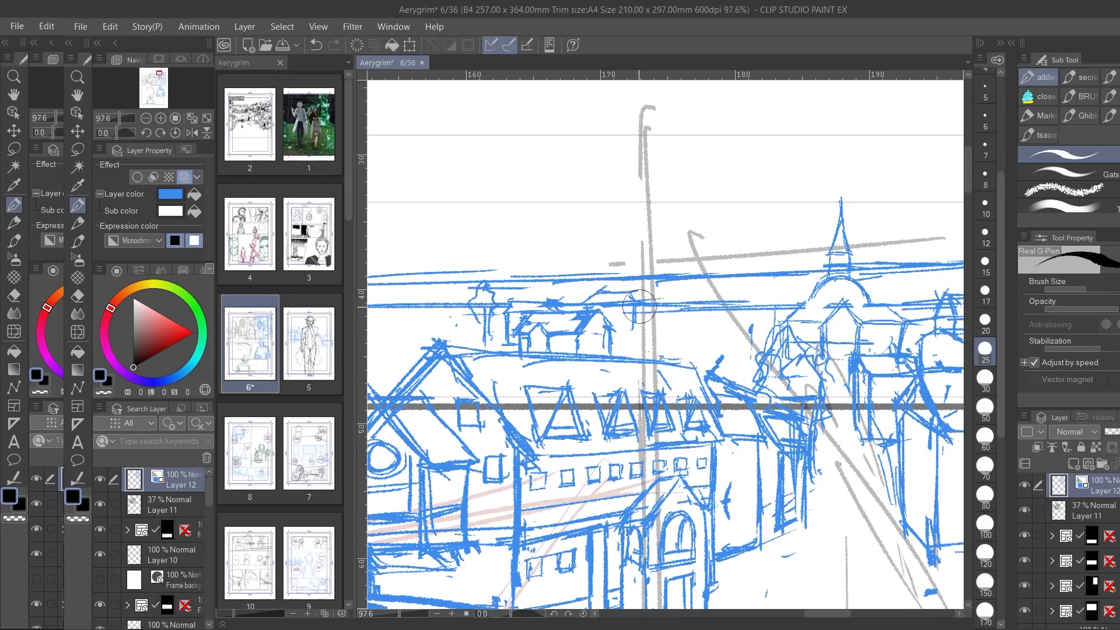
pyautogui.scroll(-2, 639, 306)
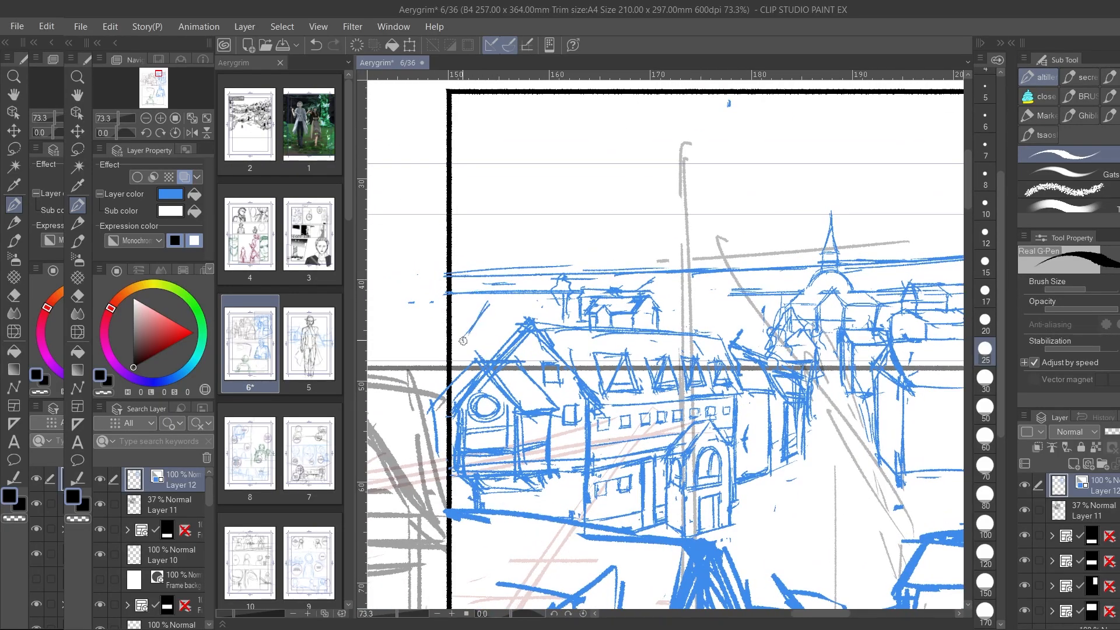
# Step: Sketch the gable roof and round window of a house behind the long house, against the panel's left border
pyautogui.scroll(-2, 463, 341)
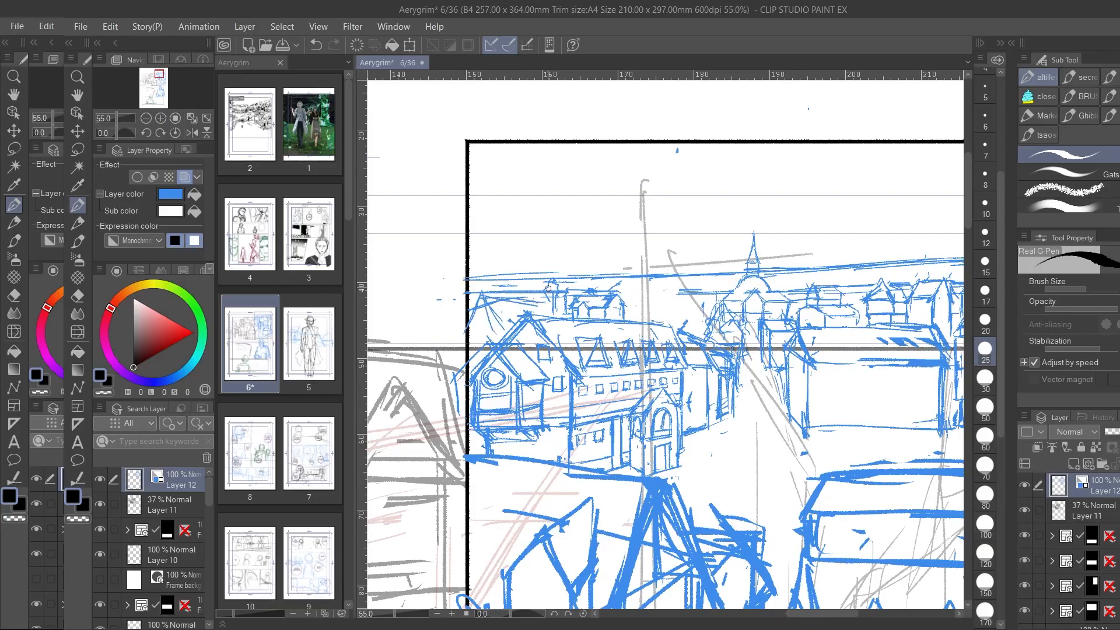
pyautogui.moveTo(480, 294)
pyautogui.mouseDown()
pyautogui.moveTo(545, 301)
pyautogui.moveTo(462, 323)
pyautogui.mouseUp()
pyautogui.moveTo(482, 295); pyautogui.dragTo(514, 322)
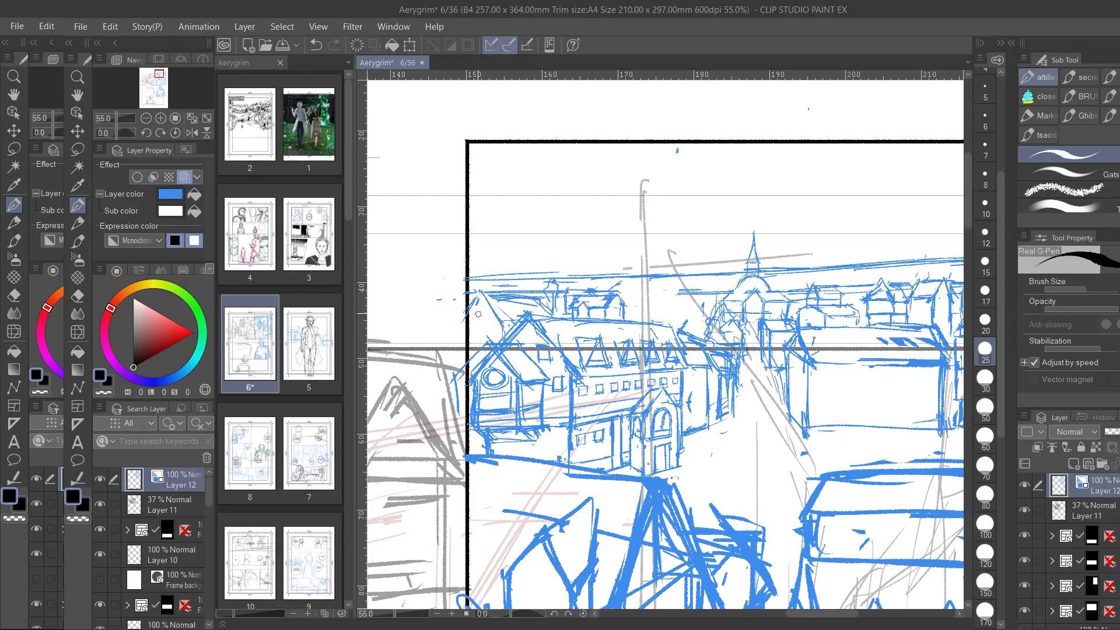
pyautogui.scroll(7, 509, 269)
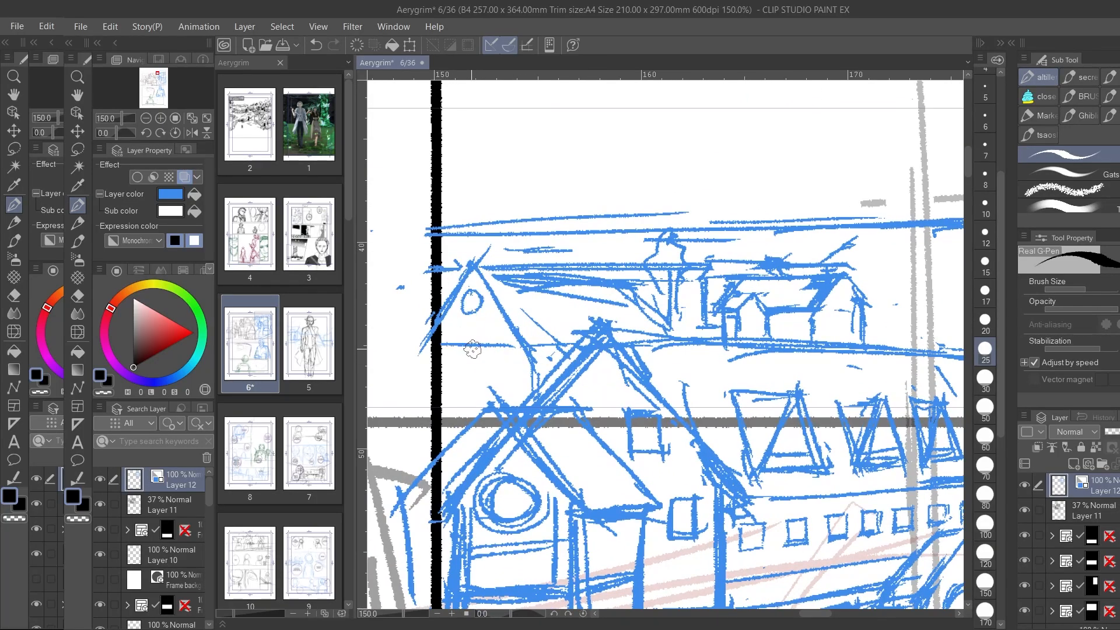
# Step: Draw the wall, floor bands and a row of small windows beneath the new gable at the panel's left border
pyautogui.moveTo(439, 403)
pyautogui.mouseDown()
pyautogui.moveTo(537, 386)
pyautogui.moveTo(542, 356)
pyautogui.mouseUp()
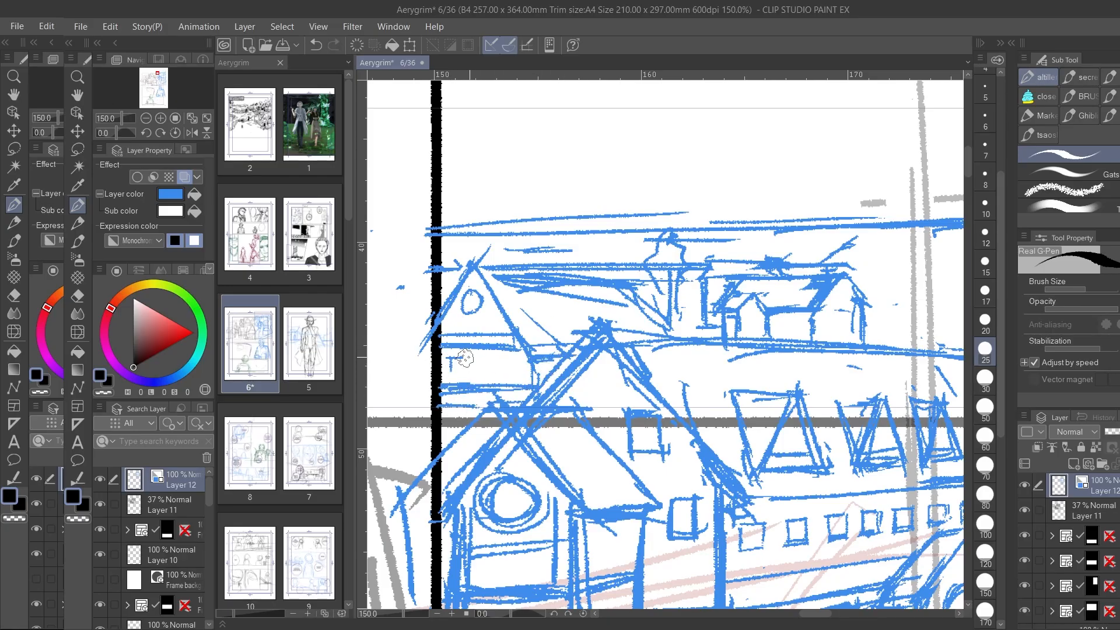
pyautogui.moveTo(441, 366)
pyautogui.mouseDown()
pyautogui.moveTo(506, 351)
pyautogui.moveTo(478, 360)
pyautogui.moveTo(513, 365)
pyautogui.mouseUp()
pyautogui.hotkey('ctrl', 'z')
pyautogui.moveTo(444, 363); pyautogui.dragTo(494, 363)
pyautogui.scroll(-4, 493, 362)
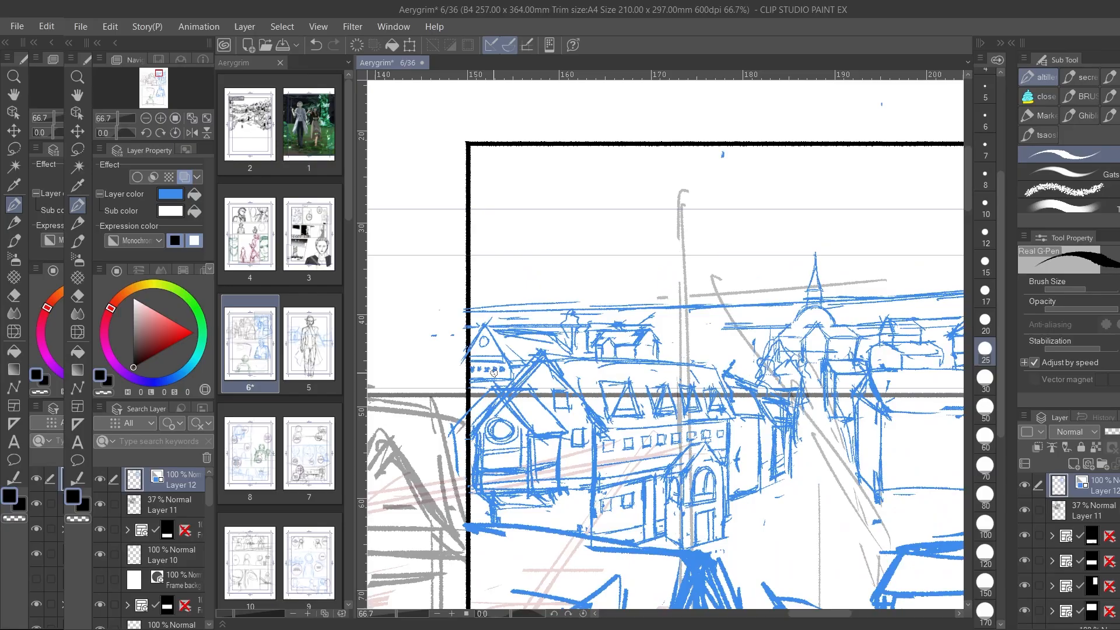
# Step: Fill the distance below the horizon with rows of small houses across the panel's full width
pyautogui.scroll(3, 492, 373)
pyautogui.scroll(-4, 779, 470)
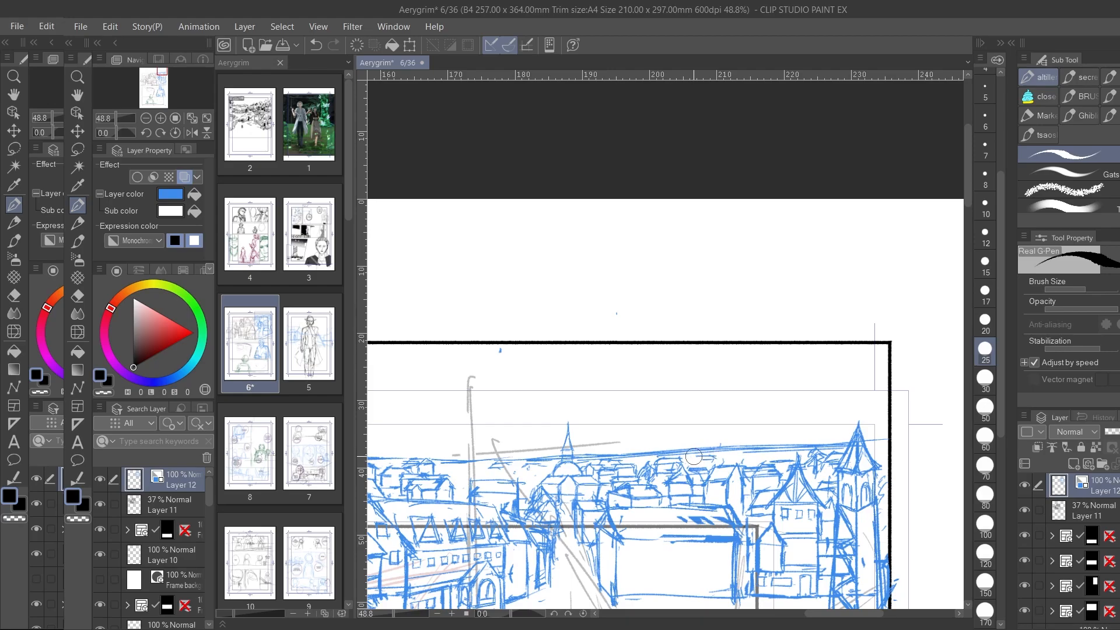
pyautogui.scroll(1, 717, 464)
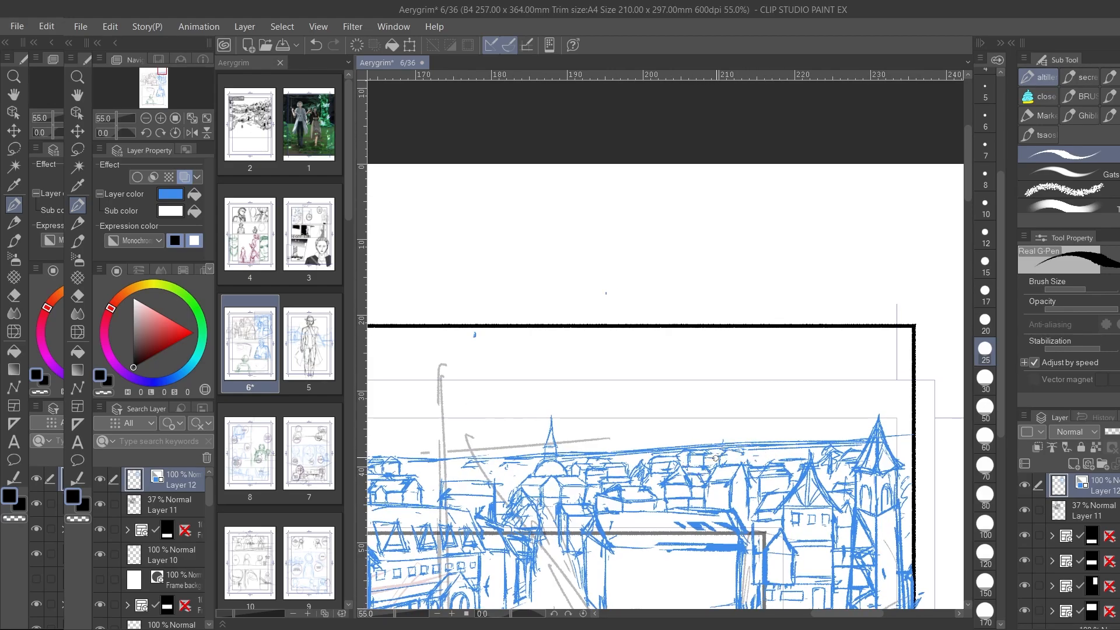
pyautogui.scroll(-3, 453, 392)
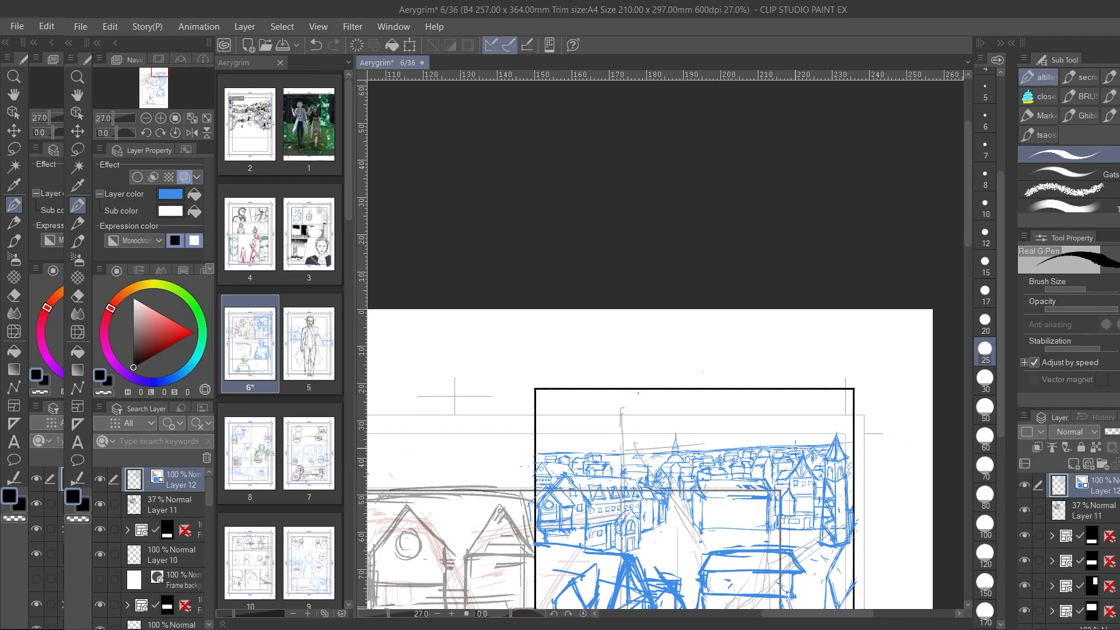
pyautogui.scroll(5, 537, 369)
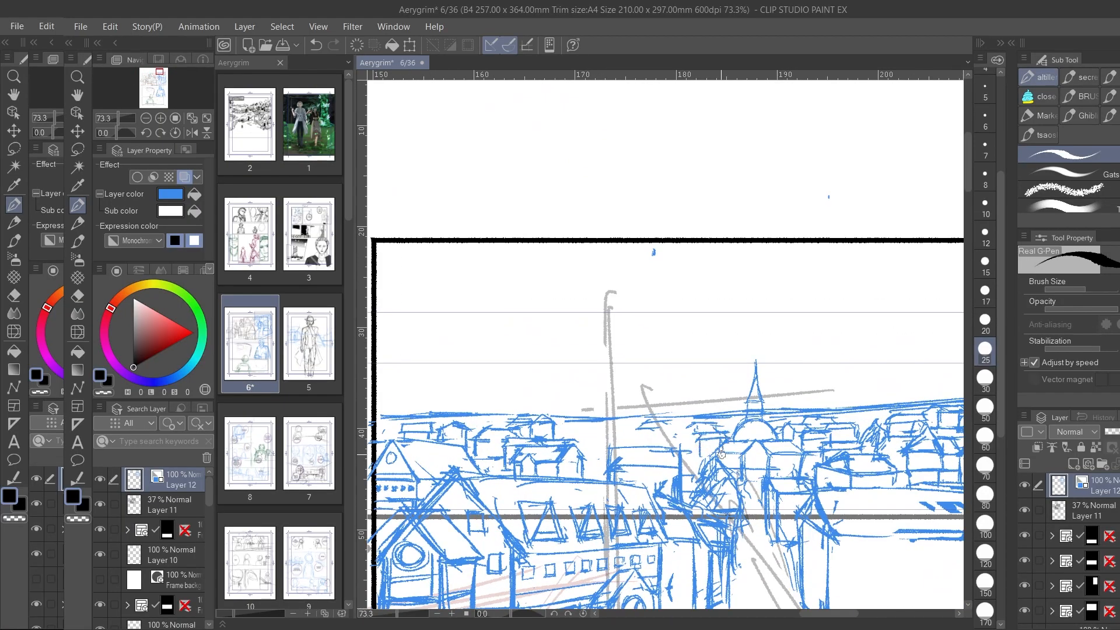
pyautogui.moveTo(646, 428); pyautogui.dragTo(645, 434)
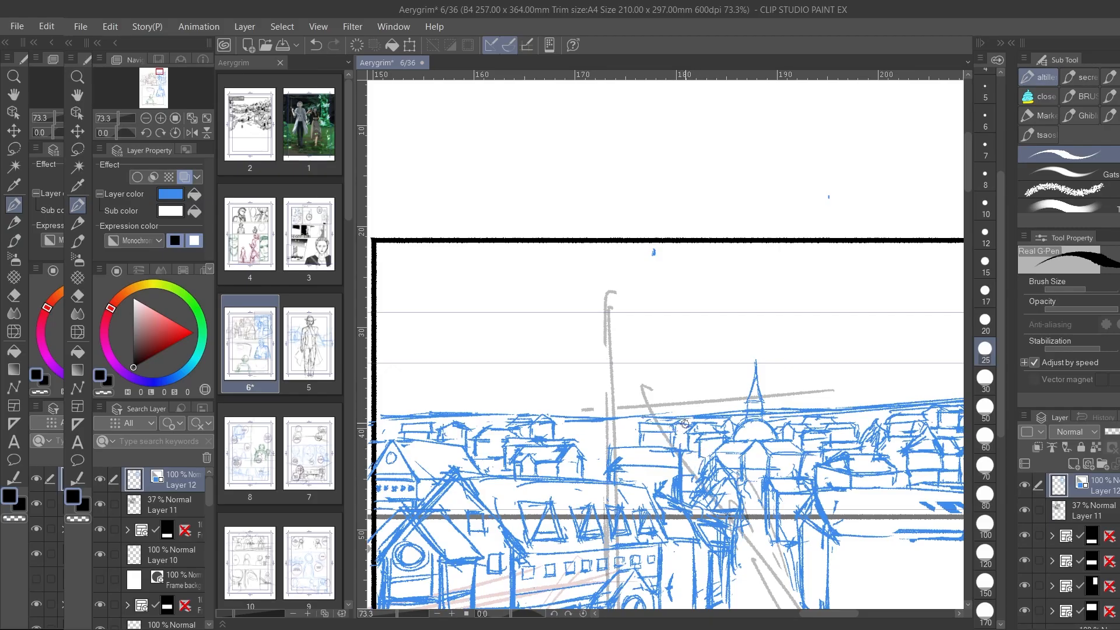
pyautogui.scroll(-7, 590, 420)
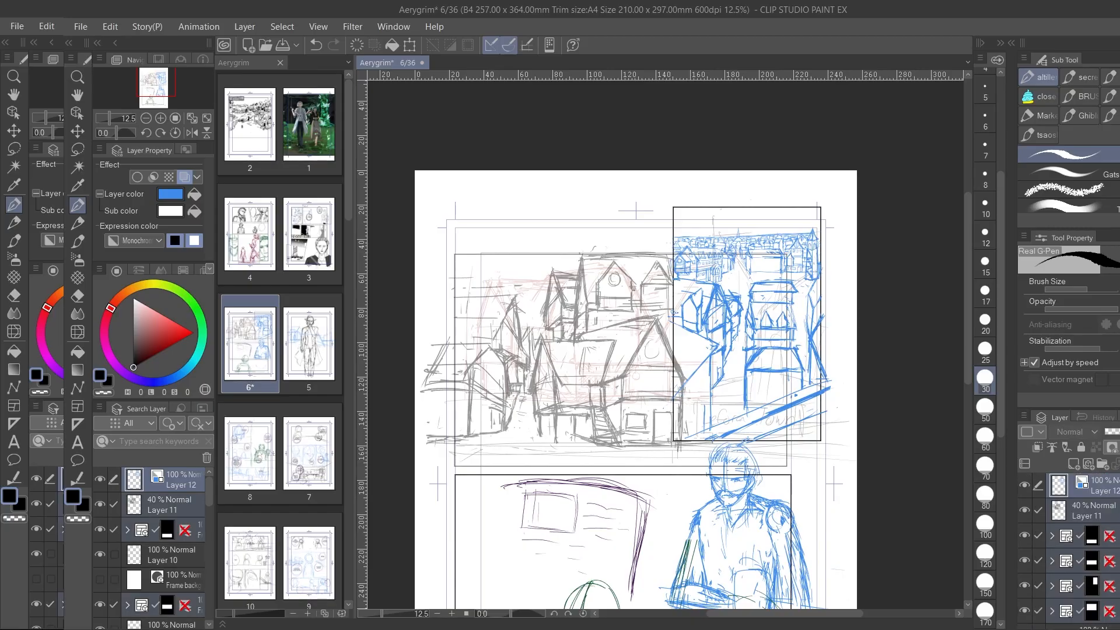
# Step: Group the sketch layers into Folder 2 and lower Layer 12's opacity to 49%
pyautogui.click(1102, 463)
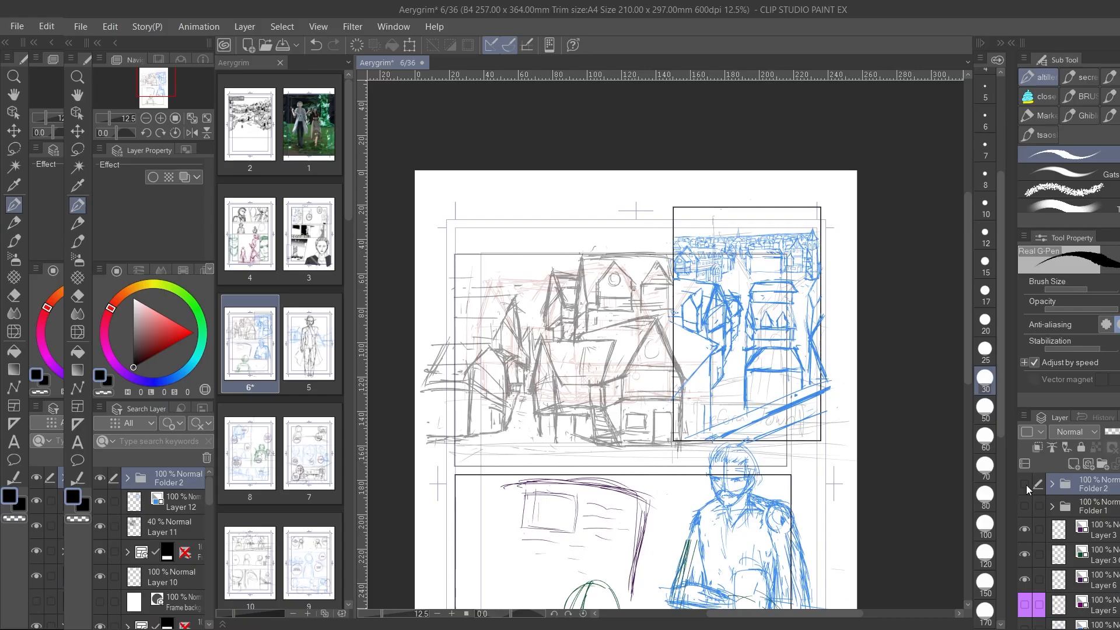
pyautogui.hotkey('ctrl', '+')
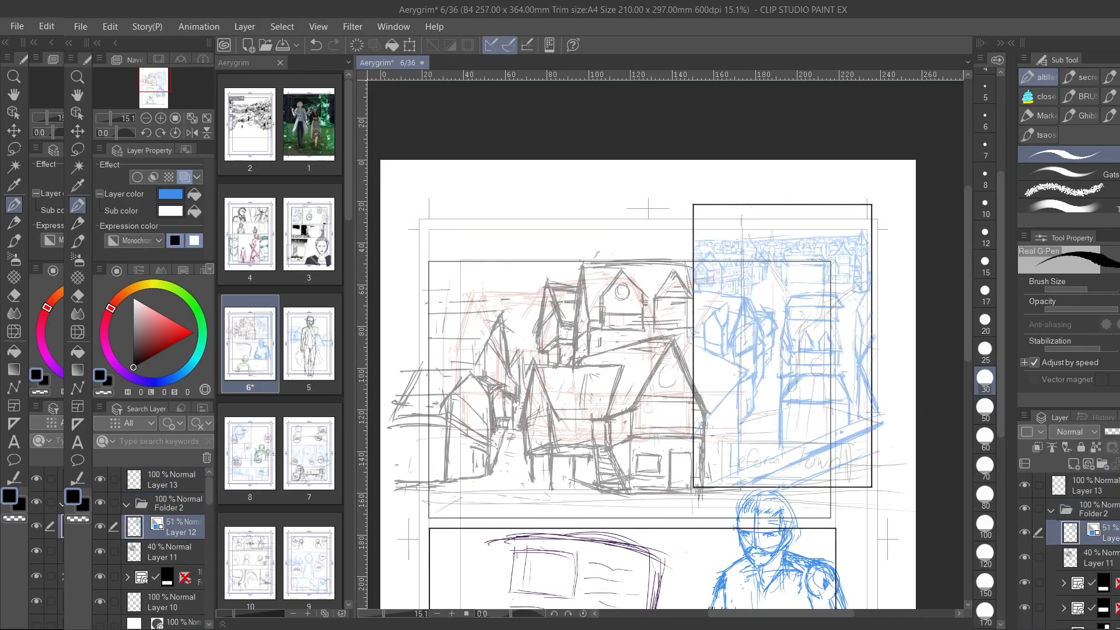
pyautogui.click(1072, 551)
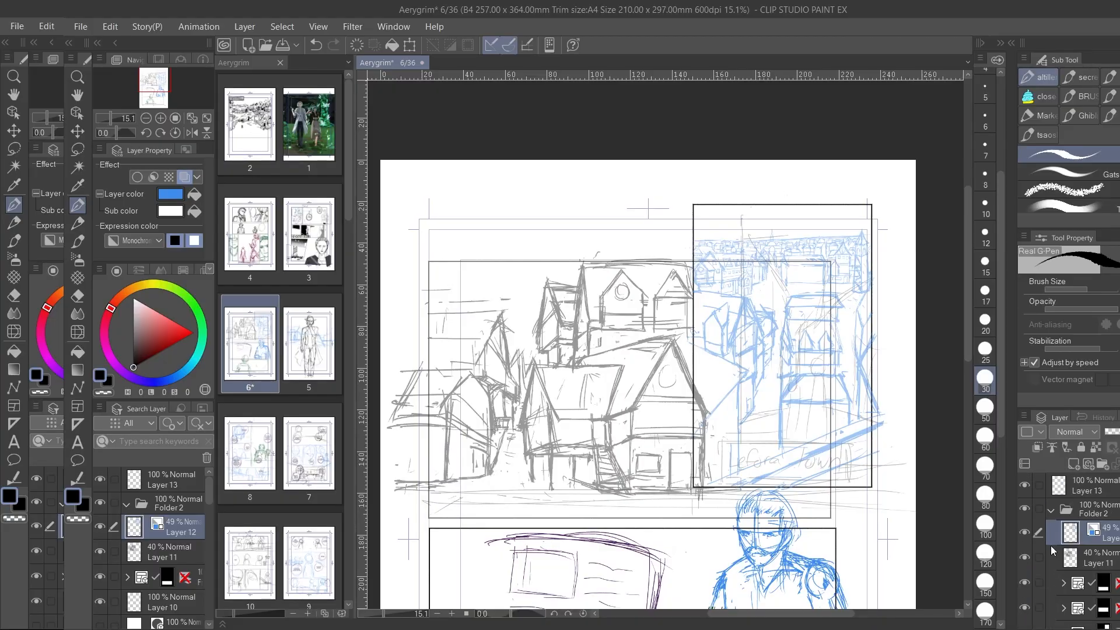
# Step: On Layer 13, draw a rectangular caption box in black around the Lefora Town lettering at the panel's lower edge
pyautogui.click(1025, 486)
pyautogui.click(1090, 486)
pyautogui.scroll(4, 939, 421)
pyautogui.moveTo(798, 460); pyautogui.dragTo(817, 289)
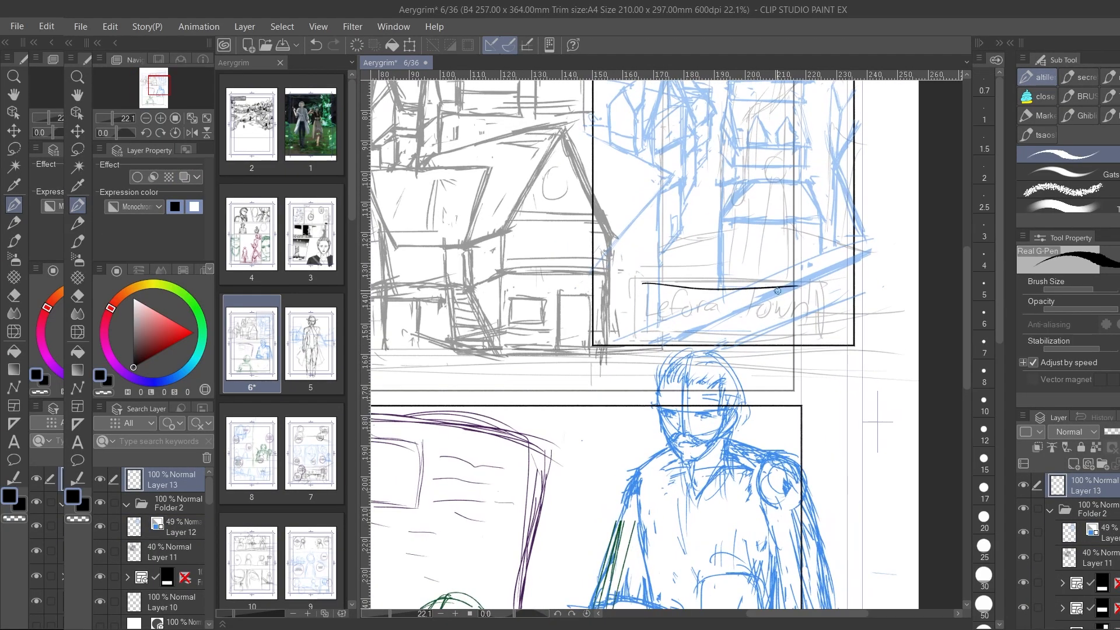
pyautogui.moveTo(631, 279); pyautogui.dragTo(814, 284)
pyautogui.moveTo(635, 277); pyautogui.dragTo(638, 330)
pyautogui.moveTo(633, 324); pyautogui.dragTo(827, 331)
pyautogui.moveTo(810, 280); pyautogui.dragTo(810, 332)
pyautogui.scroll(2, 809, 300)
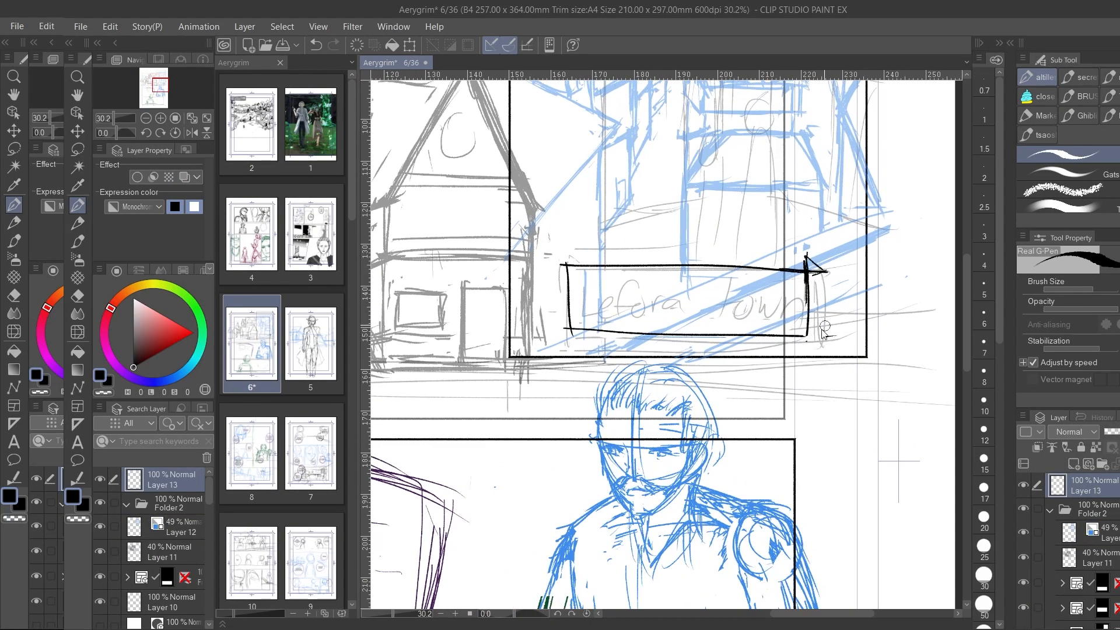
# Step: Add an inner border to the caption box and rough out shapes along its left and right sides
pyautogui.moveTo(574, 273)
pyautogui.mouseDown()
pyautogui.moveTo(799, 274)
pyautogui.moveTo(800, 327)
pyautogui.moveTo(574, 327)
pyautogui.moveTo(793, 327)
pyautogui.mouseUp()
pyautogui.scroll(1, 571, 264)
pyautogui.moveTo(591, 324)
pyautogui.mouseDown()
pyautogui.moveTo(561, 389)
pyautogui.moveTo(592, 397)
pyautogui.mouseUp()
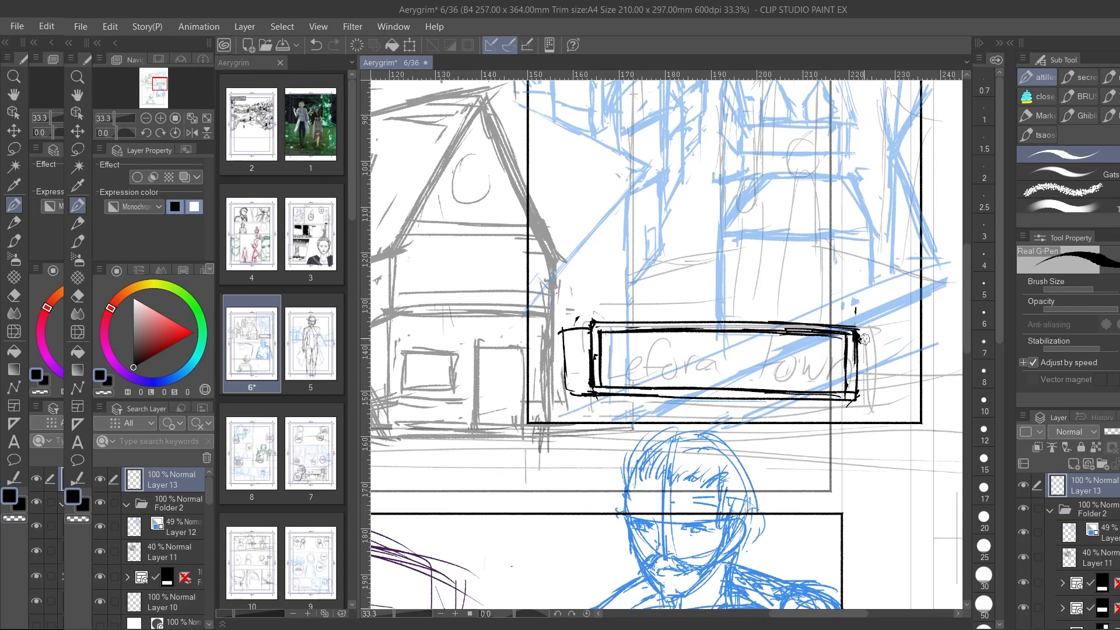
pyautogui.moveTo(861, 331); pyautogui.dragTo(886, 405)
pyautogui.scroll(1, 582, 335)
pyautogui.moveTo(547, 345)
pyautogui.mouseDown()
pyautogui.moveTo(559, 432)
pyautogui.moveTo(520, 374)
pyautogui.moveTo(554, 397)
pyautogui.mouseUp()
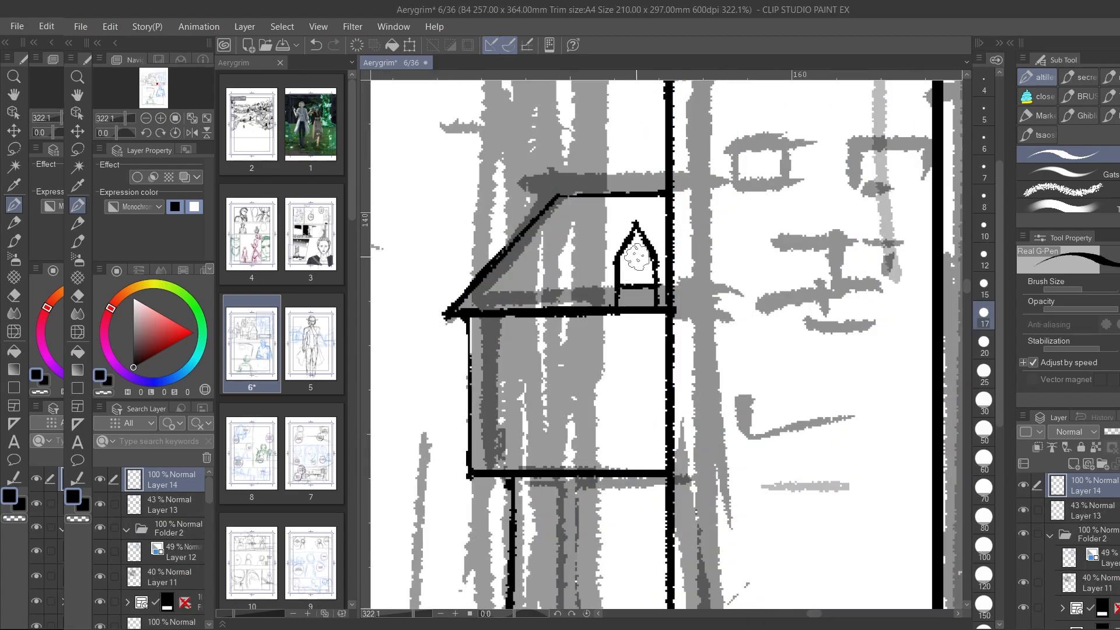
# Step: On Layer 14, ink the triangular dormer on the narrow tower house's roof and a band across its upper storey
pyautogui.moveTo(567, 223)
pyautogui.mouseDown()
pyautogui.moveTo(538, 280)
pyautogui.moveTo(592, 280)
pyautogui.moveTo(536, 302)
pyautogui.moveTo(593, 279)
pyautogui.moveTo(566, 251)
pyautogui.mouseUp()
pyautogui.scroll(-3, 561, 222)
pyautogui.scroll(2, 562, 262)
pyautogui.moveTo(492, 344); pyautogui.dragTo(640, 346)
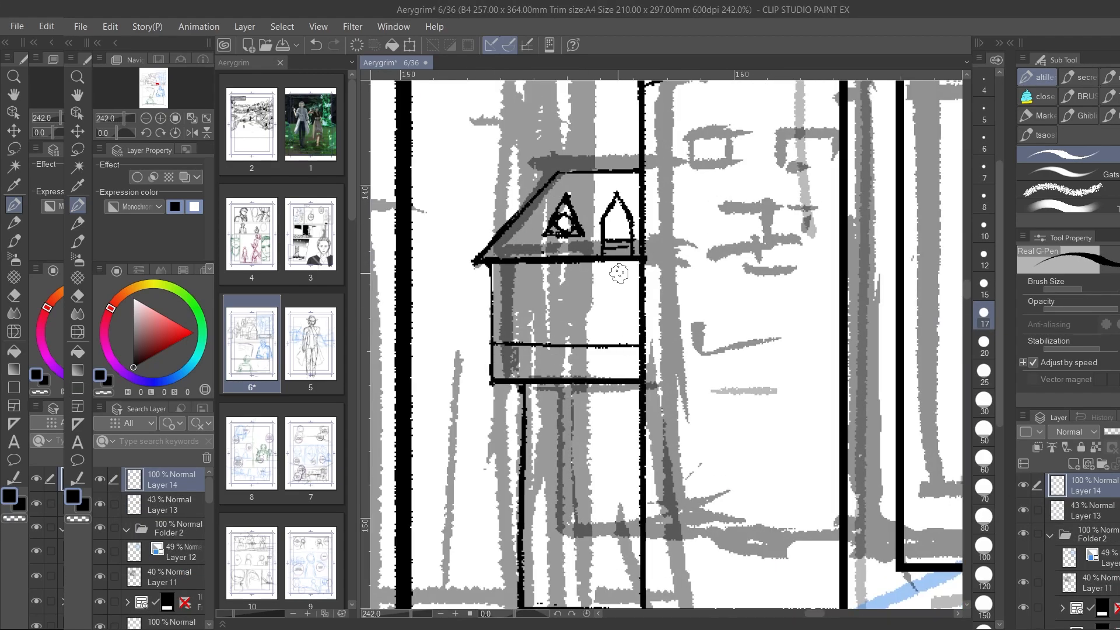
# Step: Ink the tower house's upper-storey windows with curtains and the timber posts and diagonal braces
pyautogui.moveTo(510, 286); pyautogui.dragTo(639, 284)
pyautogui.moveTo(511, 315); pyautogui.dragTo(616, 315)
pyautogui.moveTo(556, 285); pyautogui.dragTo(557, 316)
pyautogui.moveTo(611, 286)
pyautogui.mouseDown()
pyautogui.moveTo(611, 317)
pyautogui.moveTo(564, 353)
pyautogui.moveTo(563, 367)
pyautogui.mouseUp()
pyautogui.scroll(3, 571, 322)
pyautogui.moveTo(635, 309); pyautogui.dragTo(632, 362)
pyautogui.scroll(-3, 629, 319)
pyautogui.scroll(1, 554, 350)
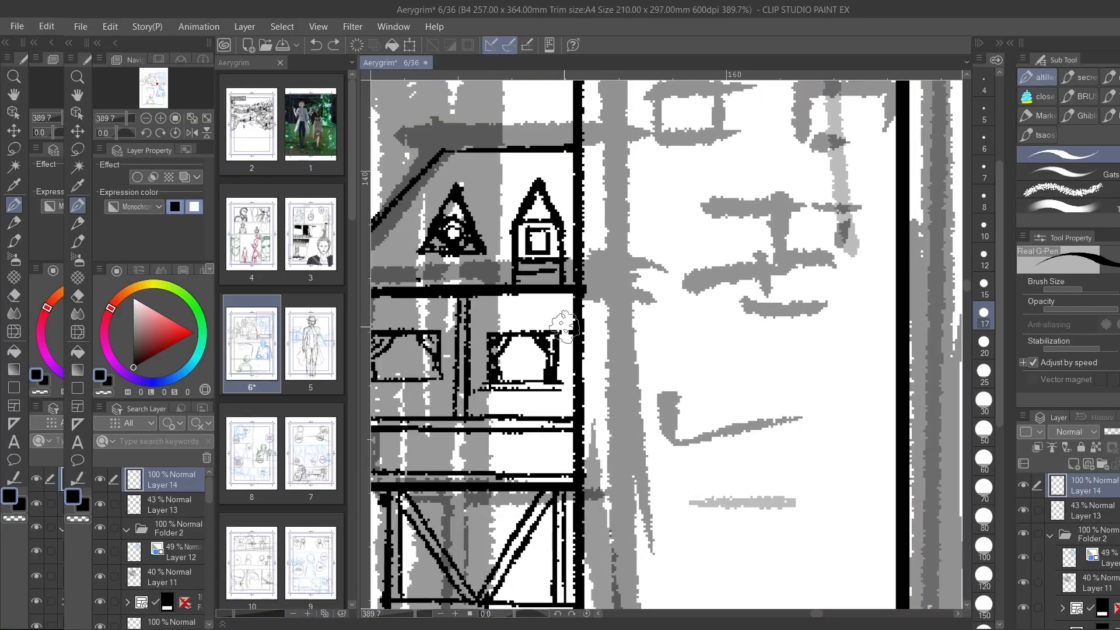
# Step: Ink rectangular outer frames around the curtained windows of the tower house's upper storey
pyautogui.moveTo(564, 327); pyautogui.dragTo(566, 379)
pyautogui.moveTo(490, 376); pyautogui.dragTo(490, 322)
pyautogui.moveTo(490, 321); pyautogui.dragTo(571, 322)
pyautogui.scroll(1, 583, 312)
pyautogui.moveTo(439, 319); pyautogui.dragTo(529, 319)
pyautogui.moveTo(529, 320); pyautogui.dragTo(529, 368)
pyautogui.moveTo(440, 319); pyautogui.dragTo(440, 380)
pyautogui.moveTo(441, 385); pyautogui.dragTo(525, 386)
pyautogui.moveTo(530, 355); pyautogui.dragTo(530, 386)
# Step: Ink the vertical divisions of the battlements along the round tower's curved top edge
pyautogui.scroll(-6, 466, 344)
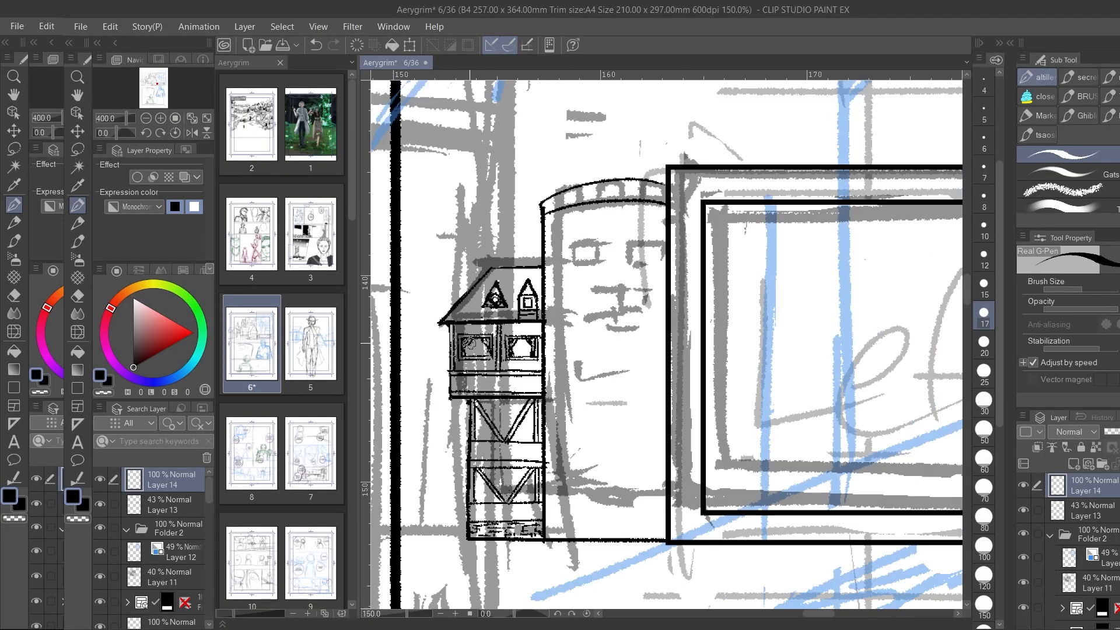
pyautogui.scroll(5, 485, 329)
pyautogui.moveTo(494, 262); pyautogui.dragTo(495, 284)
pyautogui.moveTo(681, 229); pyautogui.dragTo(680, 264)
pyautogui.moveTo(663, 227); pyautogui.dragTo(661, 263)
pyautogui.moveTo(622, 228)
pyautogui.mouseDown()
pyautogui.moveTo(622, 263)
pyautogui.moveTo(649, 268)
pyautogui.mouseUp()
pyautogui.scroll(1, 658, 235)
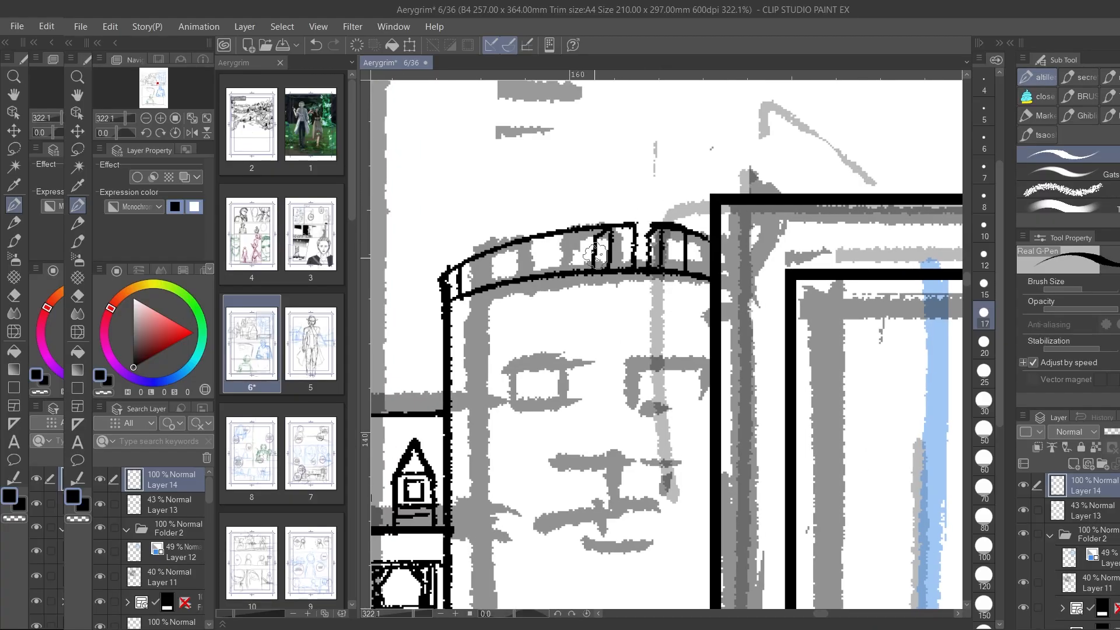
pyautogui.moveTo(574, 229); pyautogui.dragTo(574, 269)
pyautogui.moveTo(542, 234)
pyautogui.mouseDown()
pyautogui.moveTo(542, 272)
pyautogui.moveTo(503, 272)
pyautogui.mouseUp()
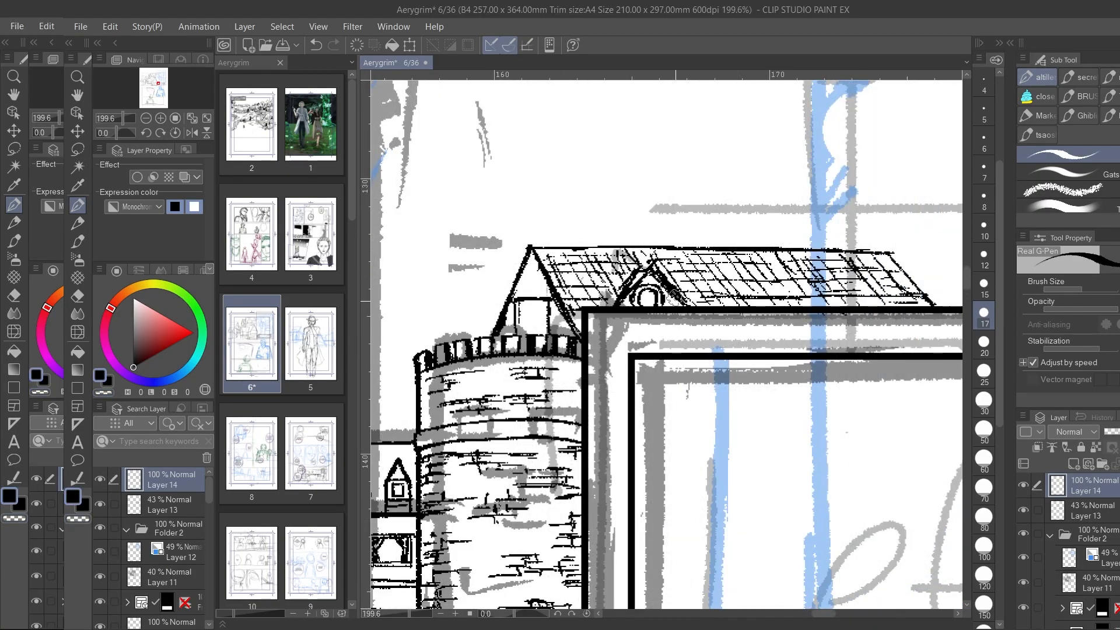
# Step: Clean up and redraw the right slope of the small dormer on the tiled roof above the caption box
pyautogui.press('c')
pyautogui.moveTo(659, 274); pyautogui.dragTo(681, 300)
pyautogui.press('c')
pyautogui.moveTo(669, 280); pyautogui.dragTo(691, 302)
pyautogui.moveTo(815, 304)
pyautogui.mouseDown()
pyautogui.moveTo(916, 261)
pyautogui.moveTo(935, 286)
pyautogui.moveTo(892, 259)
pyautogui.mouseUp()
pyautogui.hotkey('ctrl', 'z')
pyautogui.press('c')
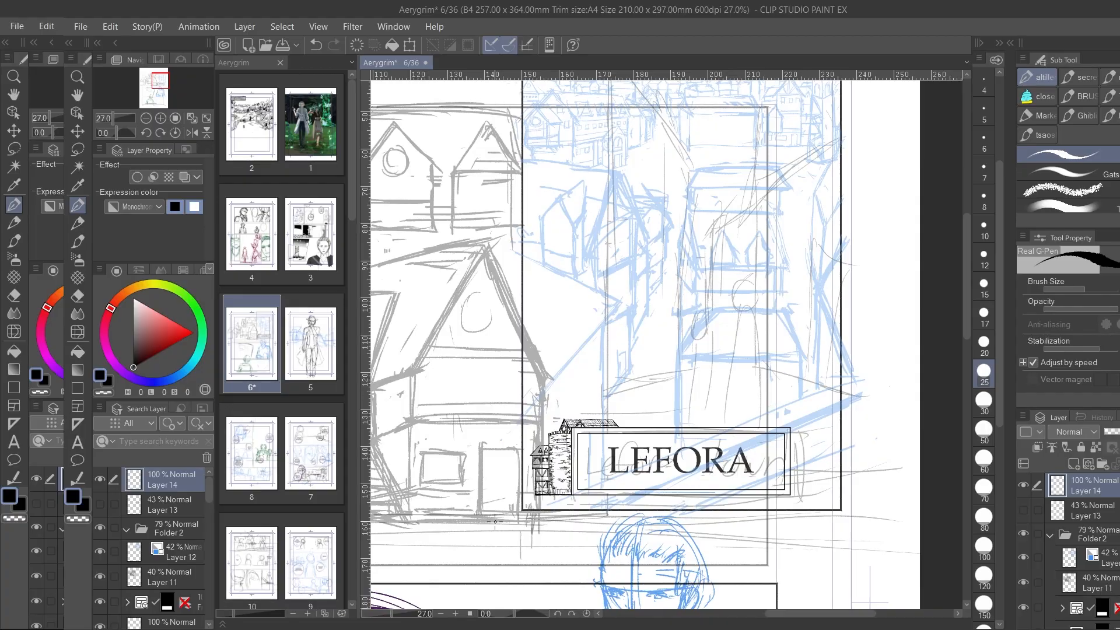
# Step: Add a new raster layer above the caption artwork and set up a perspective ruler for the tall panel
pyautogui.click(1074, 464)
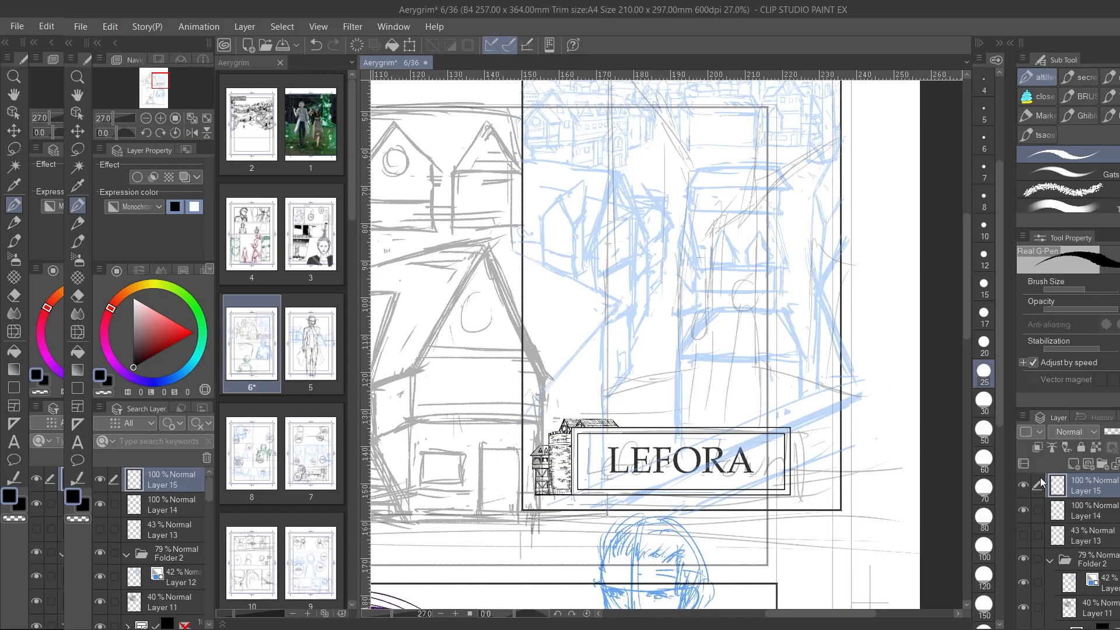
pyautogui.scroll(-1, 1042, 481)
pyautogui.hotkey('ctrl', '-')
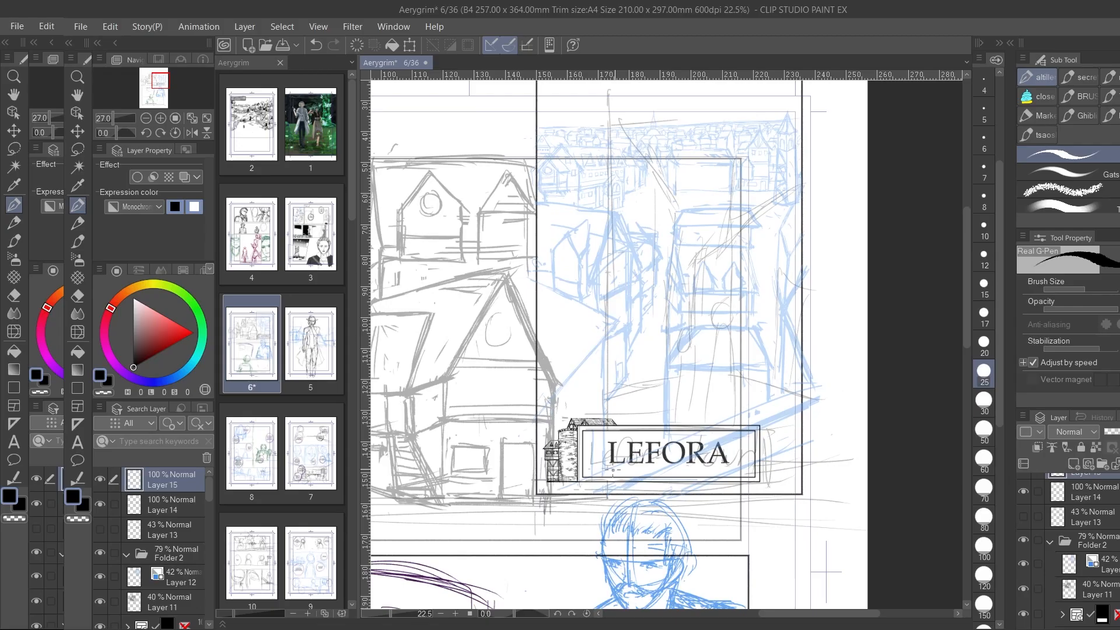
pyautogui.scroll(1, 1082, 508)
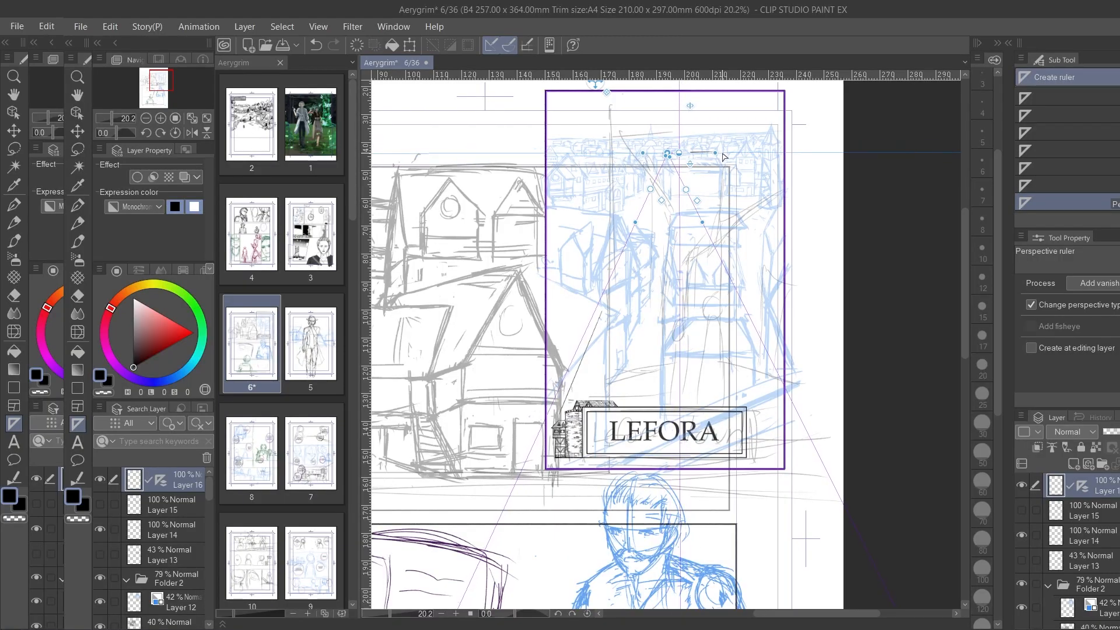
pyautogui.press('p')
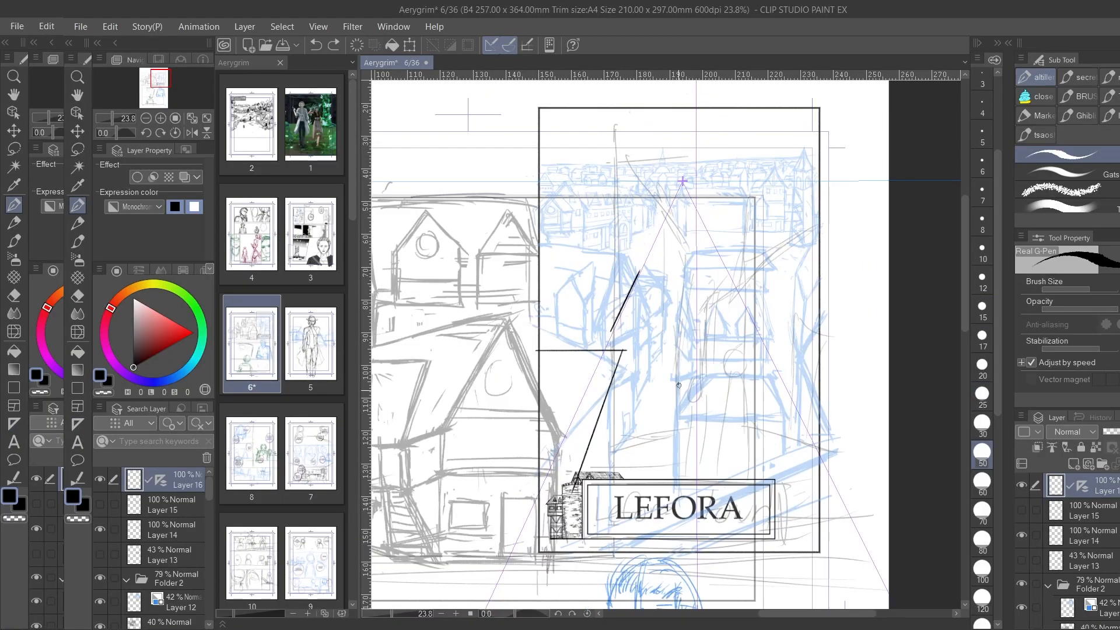
# Step: Ink the stacked storeys of the tall building above the caption box with ruler-guided horizontal, vertical and receding lines
pyautogui.moveTo(675, 376); pyautogui.dragTo(770, 376)
pyautogui.moveTo(675, 419); pyautogui.dragTo(787, 419)
pyautogui.moveTo(760, 373); pyautogui.dragTo(781, 427)
pyautogui.moveTo(776, 419); pyautogui.dragTo(775, 490)
pyautogui.moveTo(679, 376); pyautogui.dragTo(678, 482)
pyautogui.scroll(-6, 683, 440)
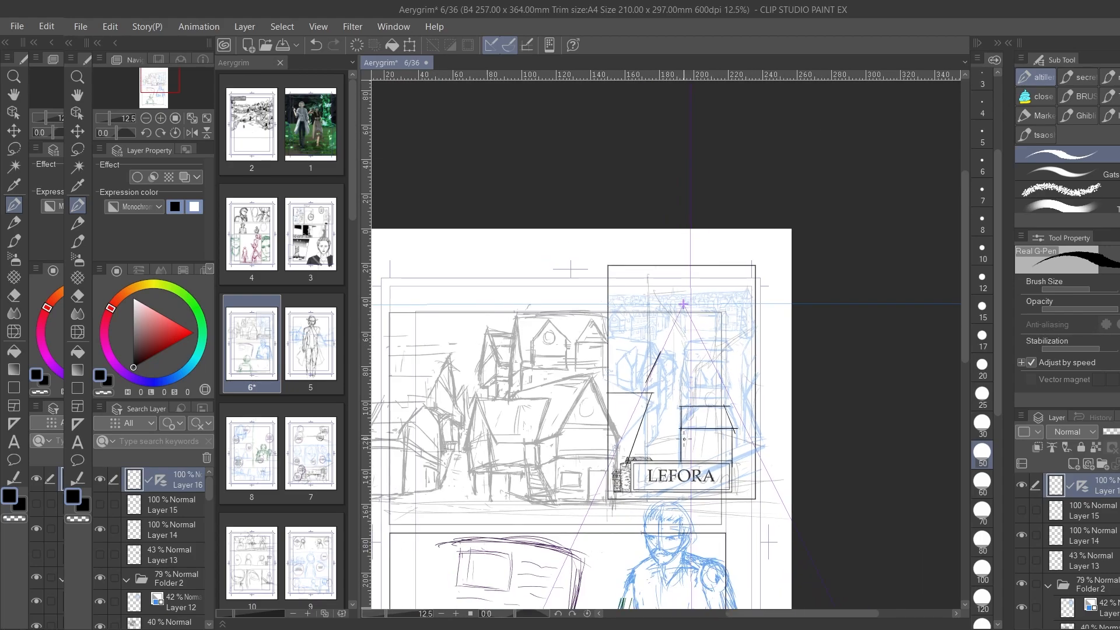
pyautogui.scroll(5, 683, 439)
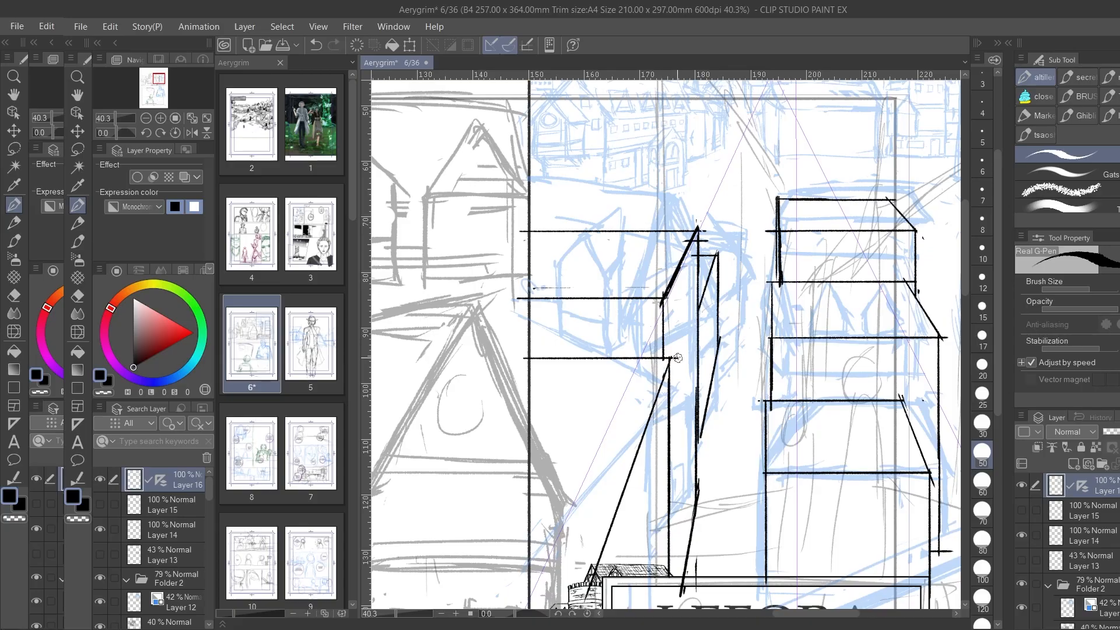
# Step: Ink the parallel eave lines and slanted edge boards of the lower house's roof beside the panel border
pyautogui.moveTo(523, 343); pyautogui.dragTo(671, 344)
pyautogui.moveTo(574, 607)
pyautogui.mouseDown()
pyautogui.moveTo(670, 360)
pyautogui.moveTo(559, 608)
pyautogui.mouseUp()
pyautogui.scroll(-4, 688, 280)
pyautogui.scroll(3, 618, 367)
pyautogui.scroll(4, 745, 290)
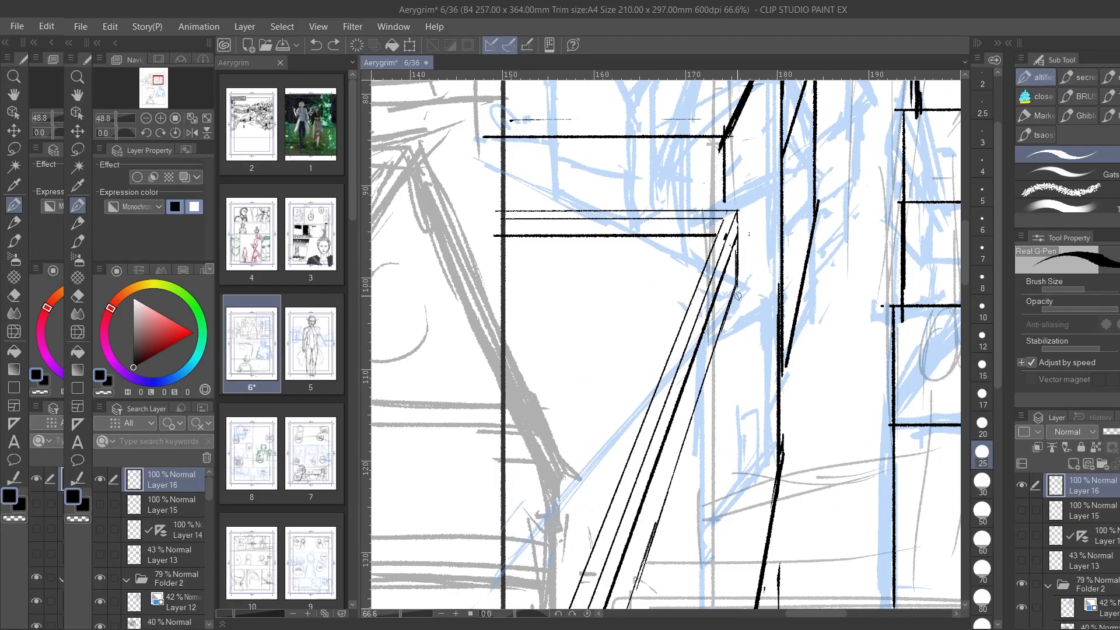
# Step: Ink the vertical wall corner and the receding wall line beneath the lower house's slanted roof edge
pyautogui.moveTo(740, 284); pyautogui.dragTo(722, 349)
pyautogui.scroll(-3, 745, 286)
pyautogui.moveTo(720, 327); pyautogui.dragTo(719, 566)
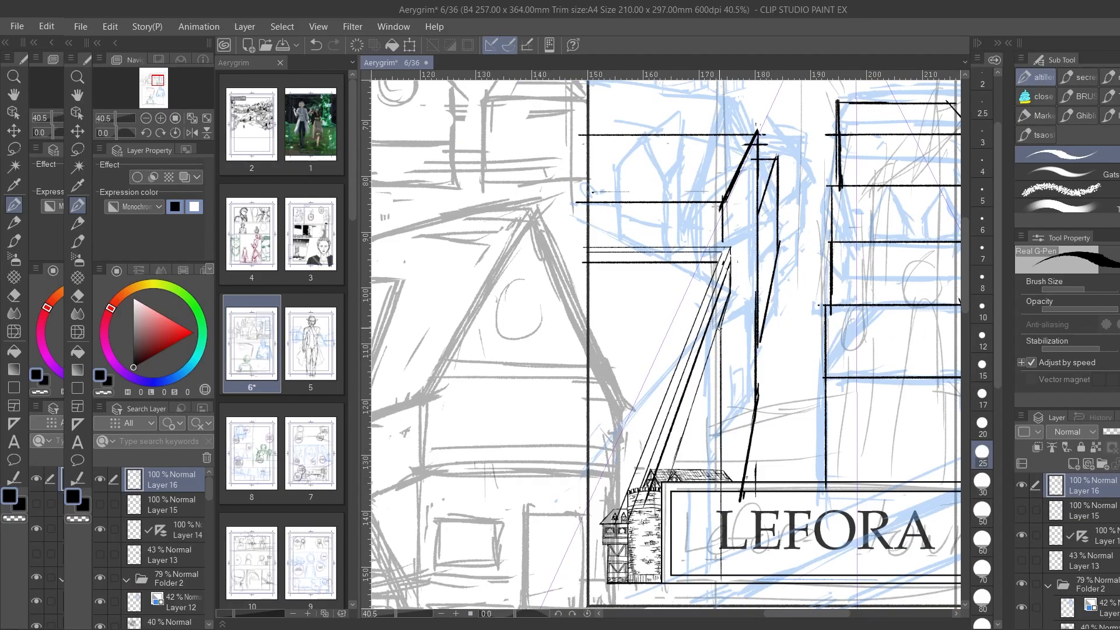
pyautogui.moveTo(721, 327); pyautogui.dragTo(633, 592)
pyautogui.scroll(-2, 753, 233)
pyautogui.scroll(5, 729, 303)
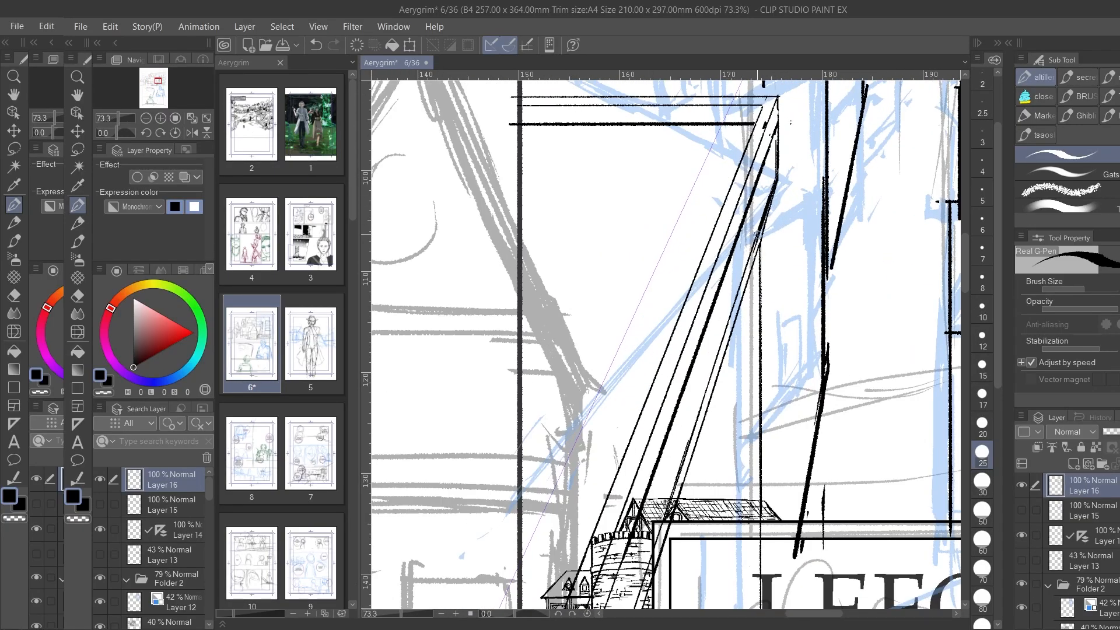
# Step: Ink fine hatching on the lower house's roof and dark wall details along its slanted edge
pyautogui.scroll(-3, 770, 257)
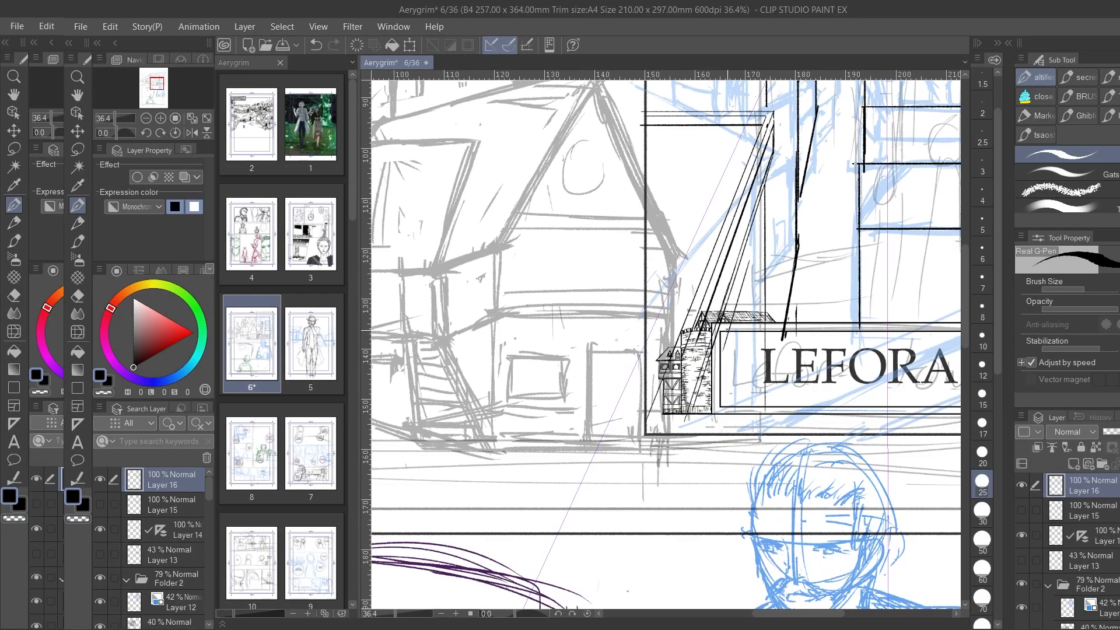
pyautogui.scroll(1, 758, 226)
pyautogui.scroll(2, 752, 245)
pyautogui.scroll(-2, 735, 291)
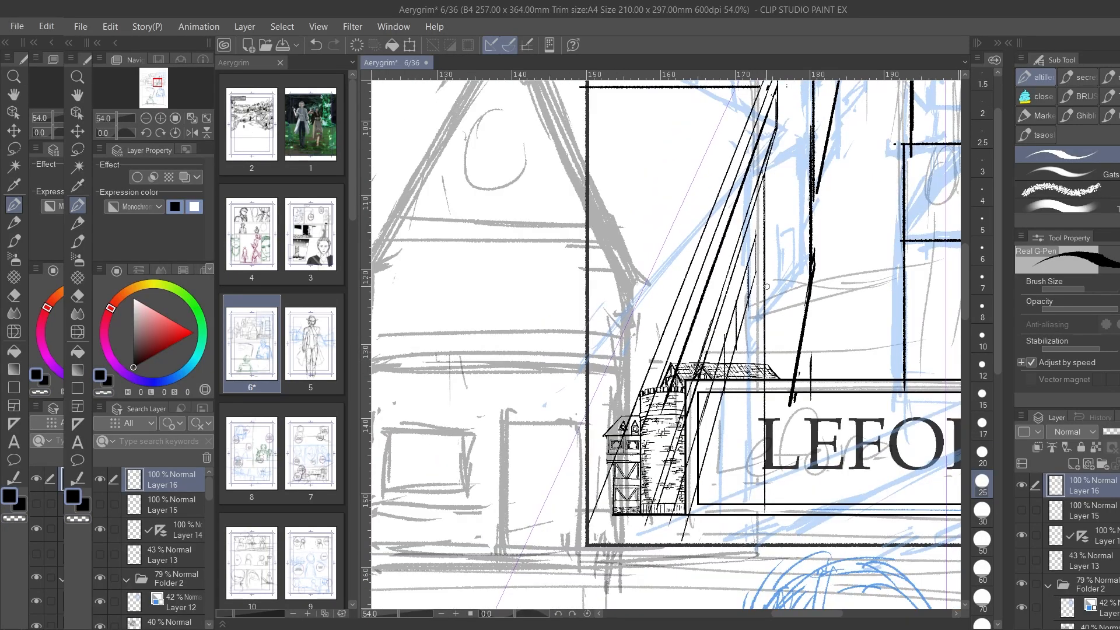
pyautogui.scroll(4, 712, 338)
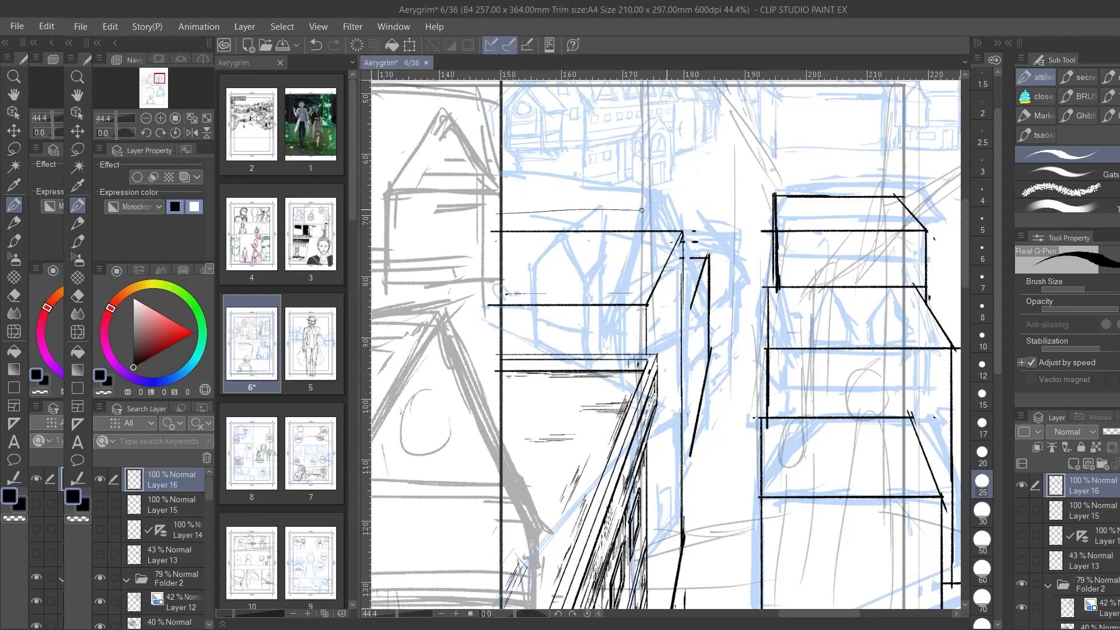
# Step: Ink the roof ridge, timber posts and framed window of the house above the lower roof
pyautogui.scroll(-3, 623, 192)
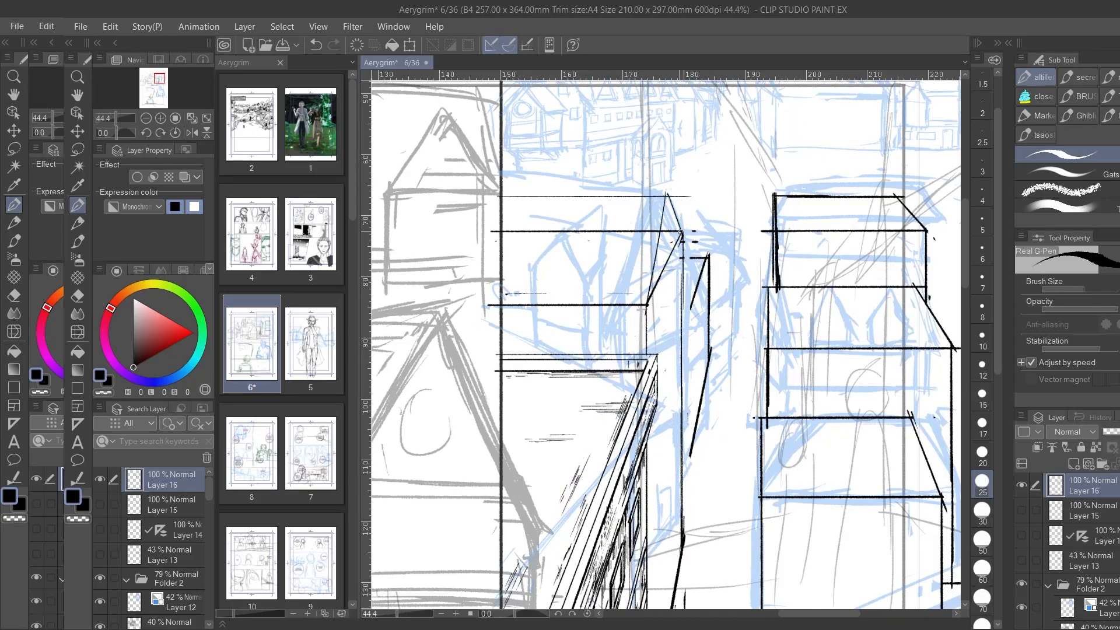
pyautogui.scroll(-2, 634, 250)
pyautogui.moveTo(563, 264)
pyautogui.mouseDown()
pyautogui.moveTo(586, 229)
pyautogui.moveTo(616, 271)
pyautogui.mouseUp()
pyautogui.scroll(2, 631, 250)
pyautogui.hotkey('ctrl', 'z')
pyautogui.moveTo(555, 269); pyautogui.dragTo(555, 346)
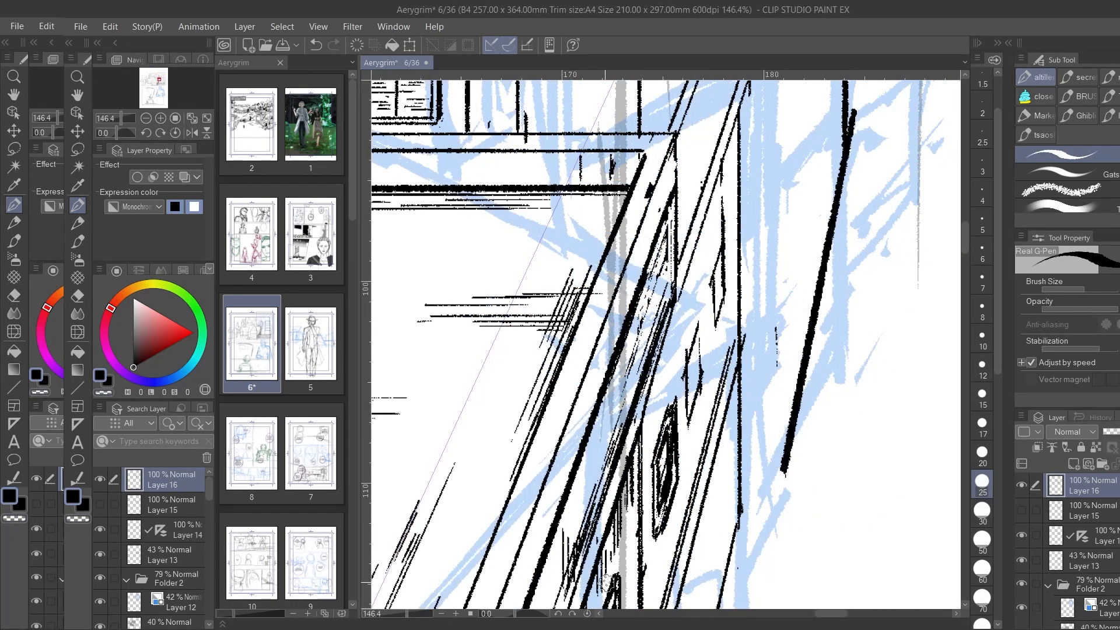
# Step: Ink and clean up the narrow diamond-shaped window on the receding wall, alternating between ink and transparent colour
pyautogui.press('c')
pyautogui.moveTo(674, 422); pyautogui.dragTo(672, 465)
pyautogui.press('c')
pyautogui.press('c')
pyautogui.moveTo(675, 398); pyautogui.dragTo(675, 460)
pyautogui.press('c')
pyautogui.scroll(-5, 666, 389)
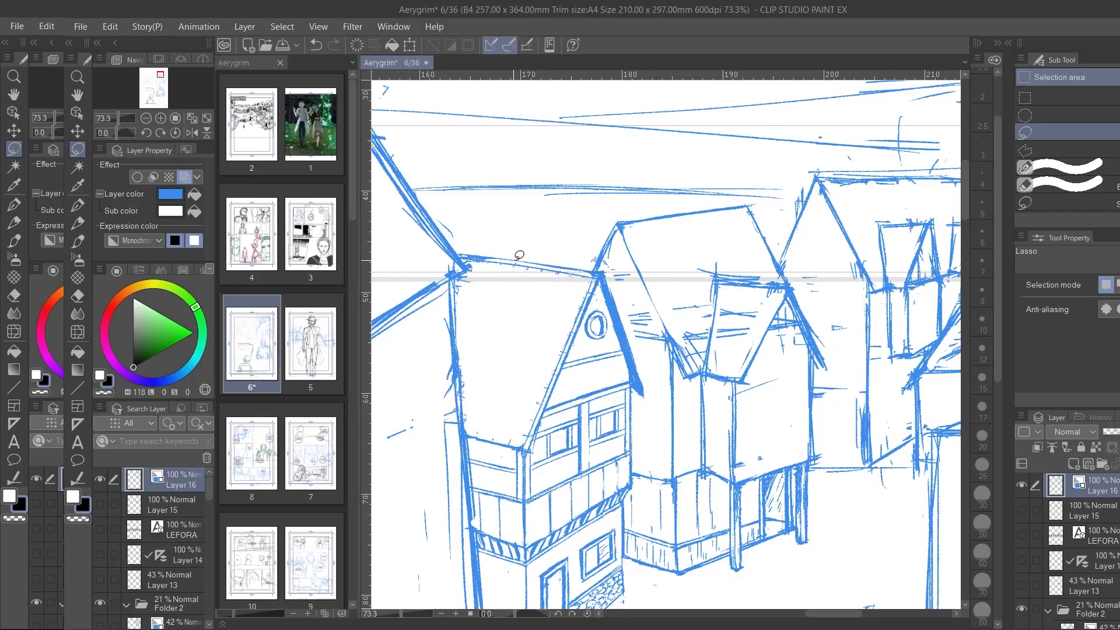
# Step: Draw the first tile-row lines below the ridge of the gabled house with the round window
pyautogui.press('p')
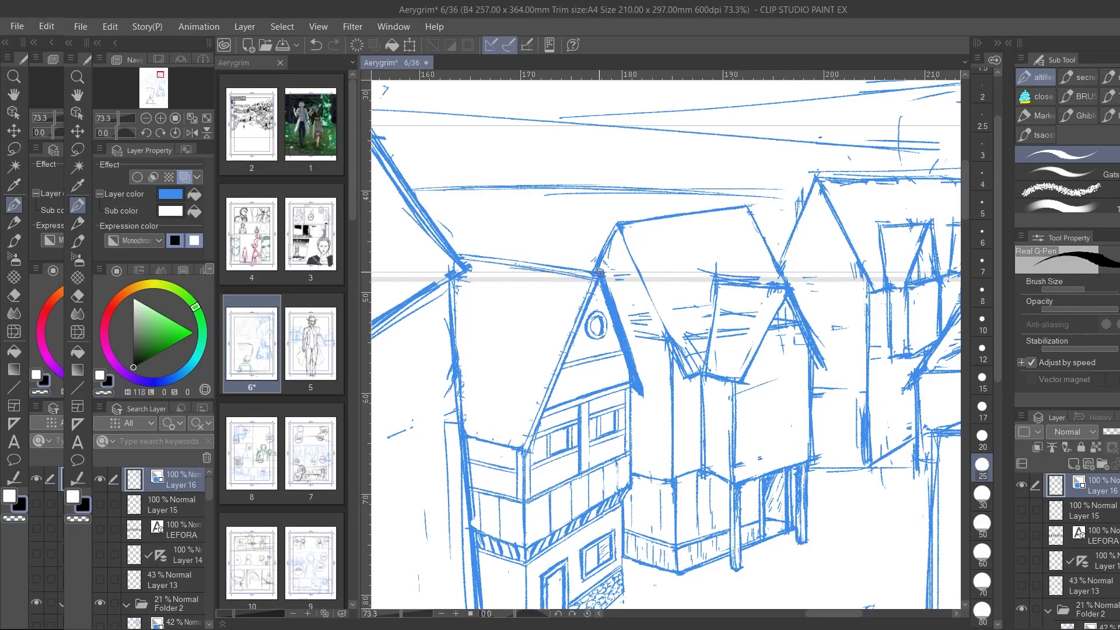
pyautogui.scroll(1, 599, 272)
pyautogui.hotkey('ctrl', 'z')
pyautogui.moveTo(499, 290); pyautogui.dragTo(526, 283)
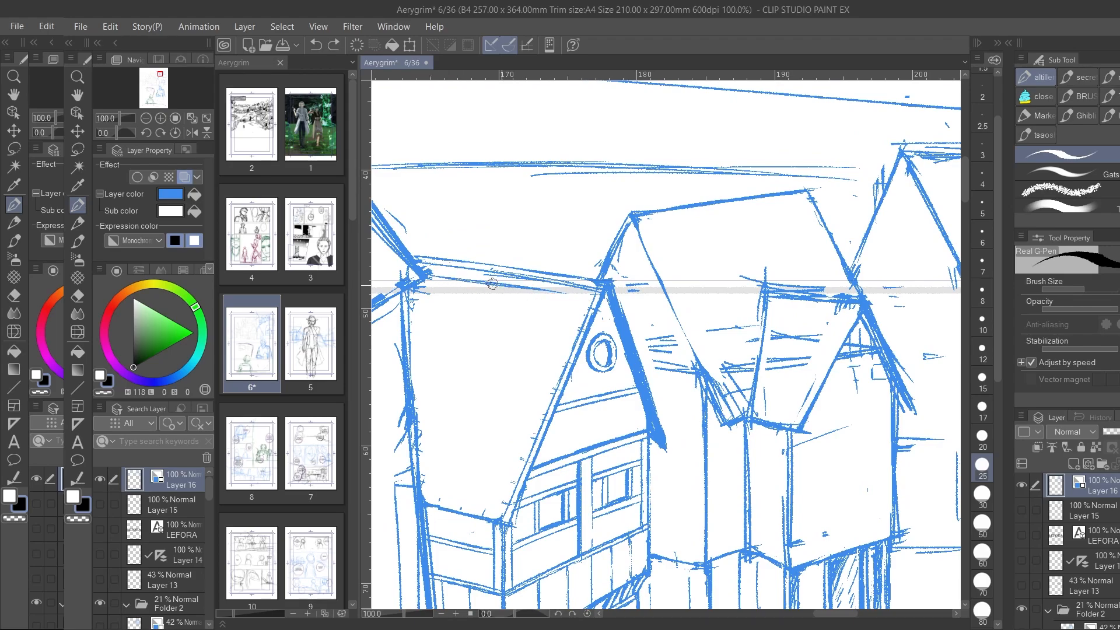
pyautogui.scroll(2, 565, 312)
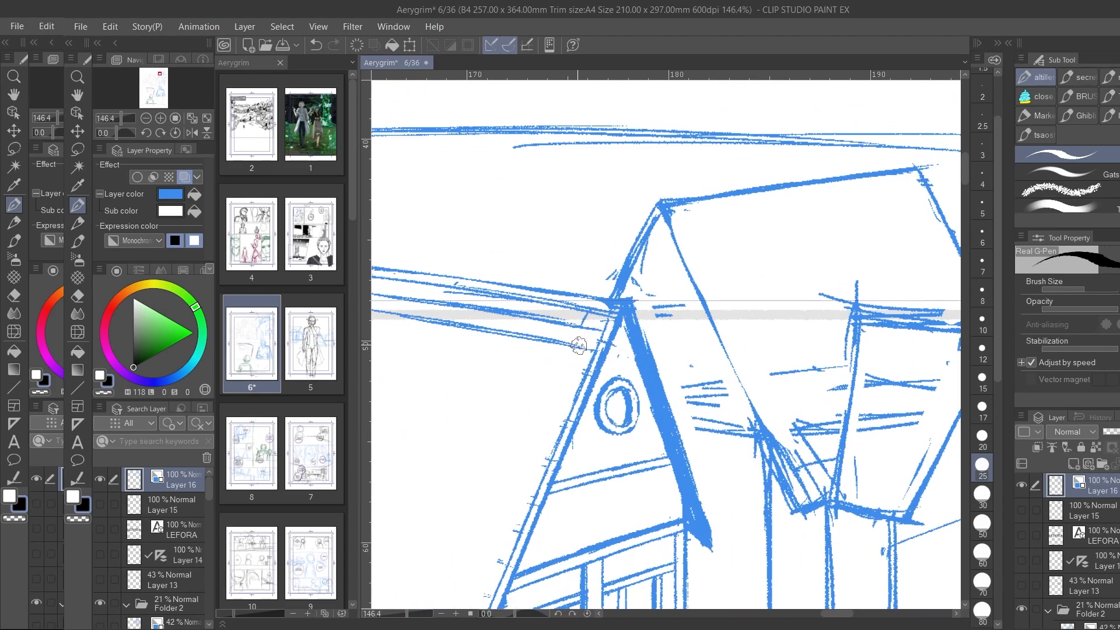
pyautogui.scroll(-2, 544, 309)
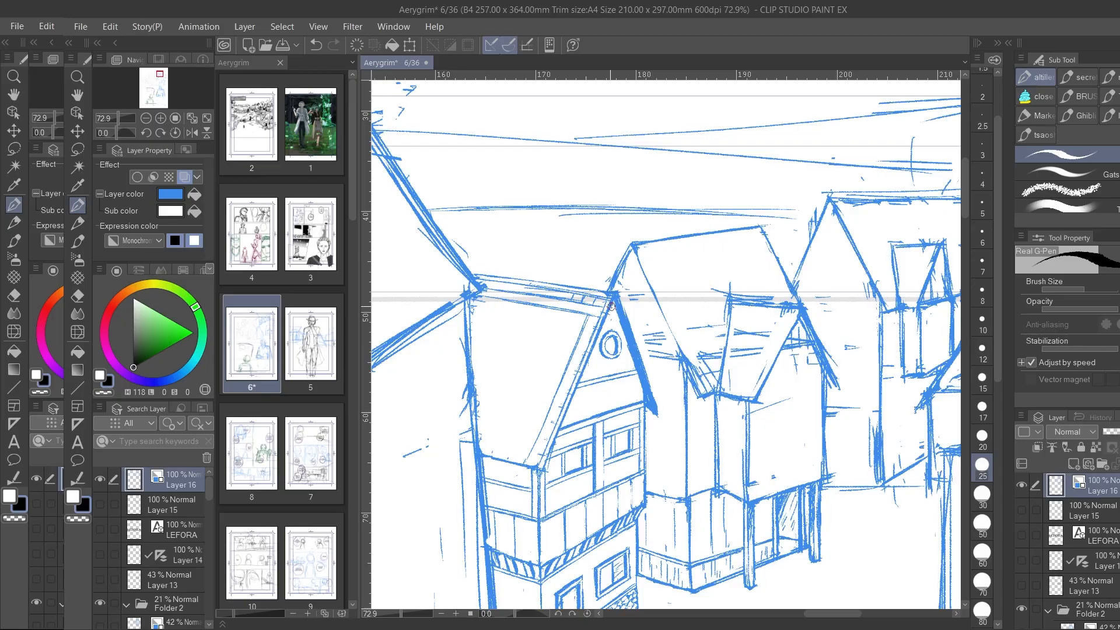
# Step: Lasso the ridge-side tile rows, duplicate them and place the copy directly below on the roof slope
pyautogui.press('m')
pyautogui.moveTo(610, 305); pyautogui.dragTo(601, 304)
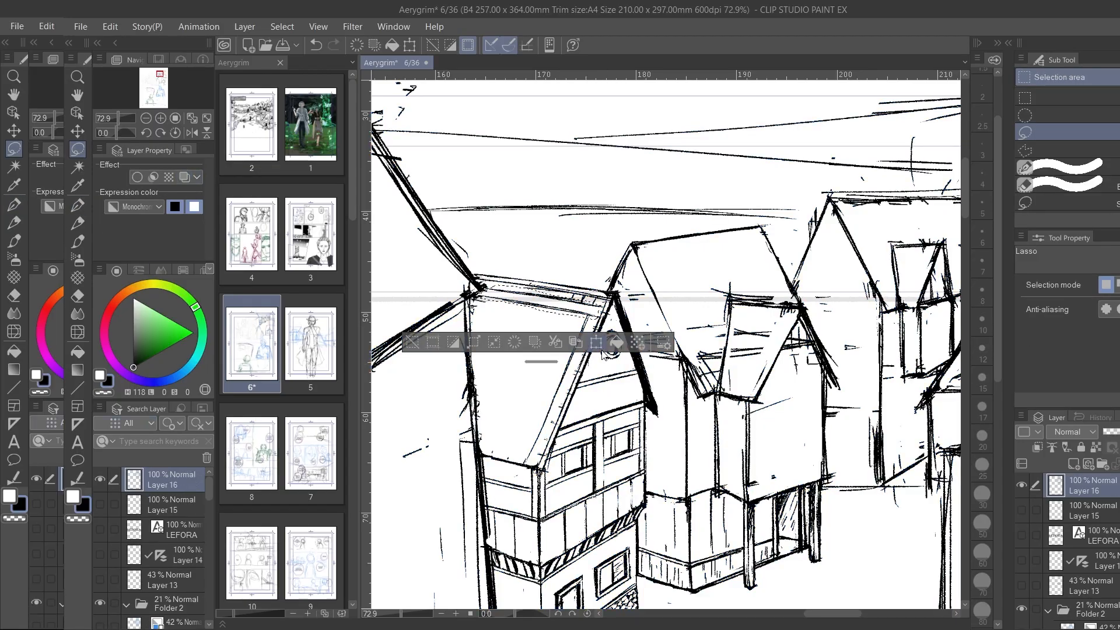
pyautogui.hotkey('ctrl', 'c')
pyautogui.hotkey('ctrl', 'v')
pyautogui.hotkey('ctrl', 't')
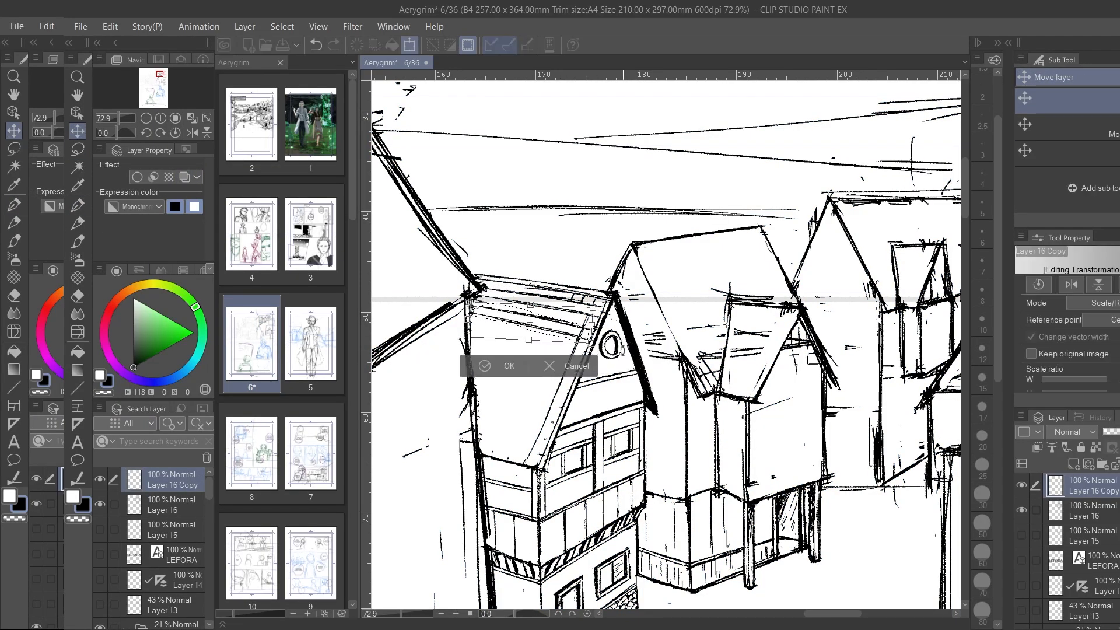
pyautogui.moveTo(591, 326); pyautogui.dragTo(610, 297)
pyautogui.press('Return')
# Step: Duplicate the tile rows again further down the roof slope and merge the copies into the base layer
pyautogui.press('m')
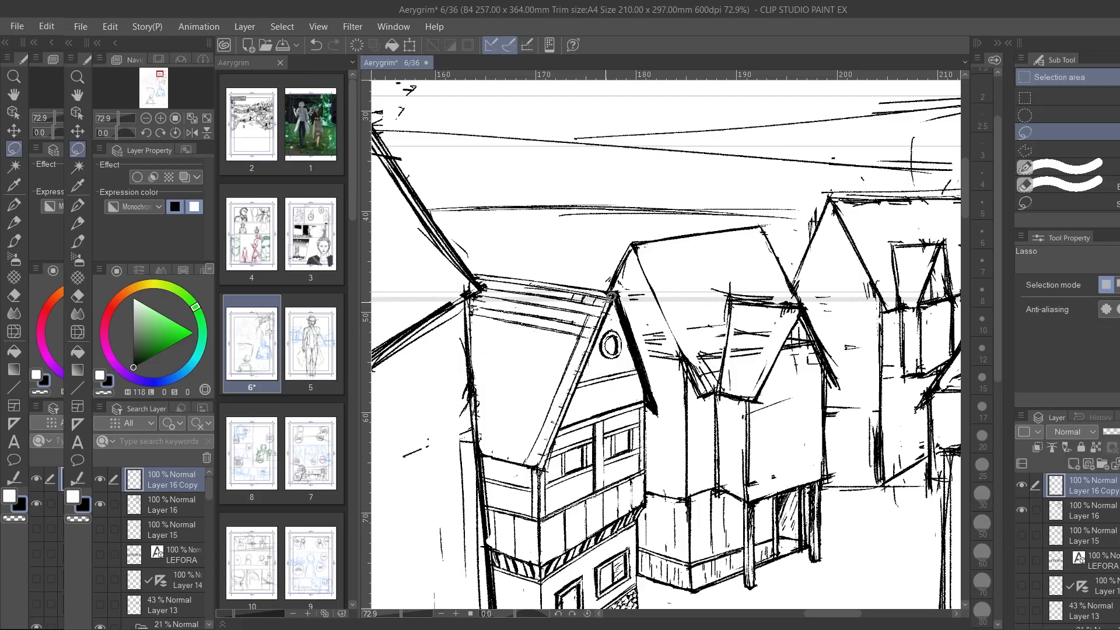
pyautogui.moveTo(577, 338); pyautogui.dragTo(609, 315)
pyautogui.hotkey('ctrl', 'c')
pyautogui.hotkey('ctrl', 'v')
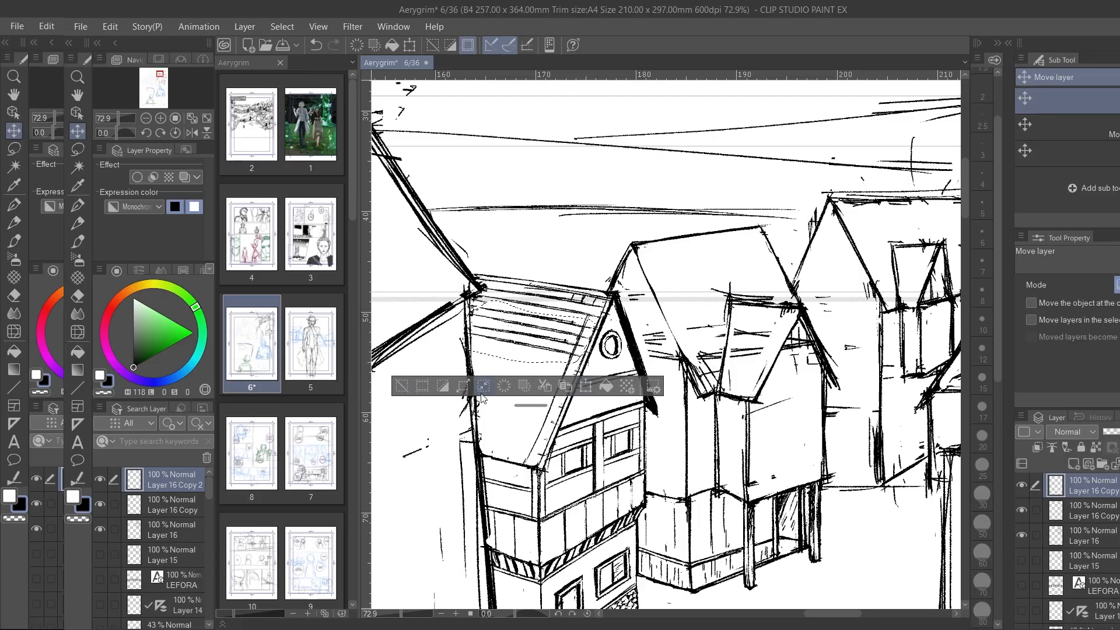
pyautogui.hotkey('ctrl', 'd')
pyautogui.hotkey('ctrl', 'e')
pyautogui.hotkey('ctrl', 'e')
# Step: Lasso the merged block of tile rows, duplicate it and place the copy over the roof's middle section
pyautogui.press('m')
pyautogui.moveTo(606, 300)
pyautogui.mouseDown()
pyautogui.moveTo(479, 347)
pyautogui.moveTo(611, 310)
pyautogui.mouseUp()
pyautogui.hotkey('ctrl', 'c')
pyautogui.hotkey('ctrl', 'v')
pyautogui.hotkey('ctrl', 't')
pyautogui.moveTo(583, 350); pyautogui.dragTo(556, 401)
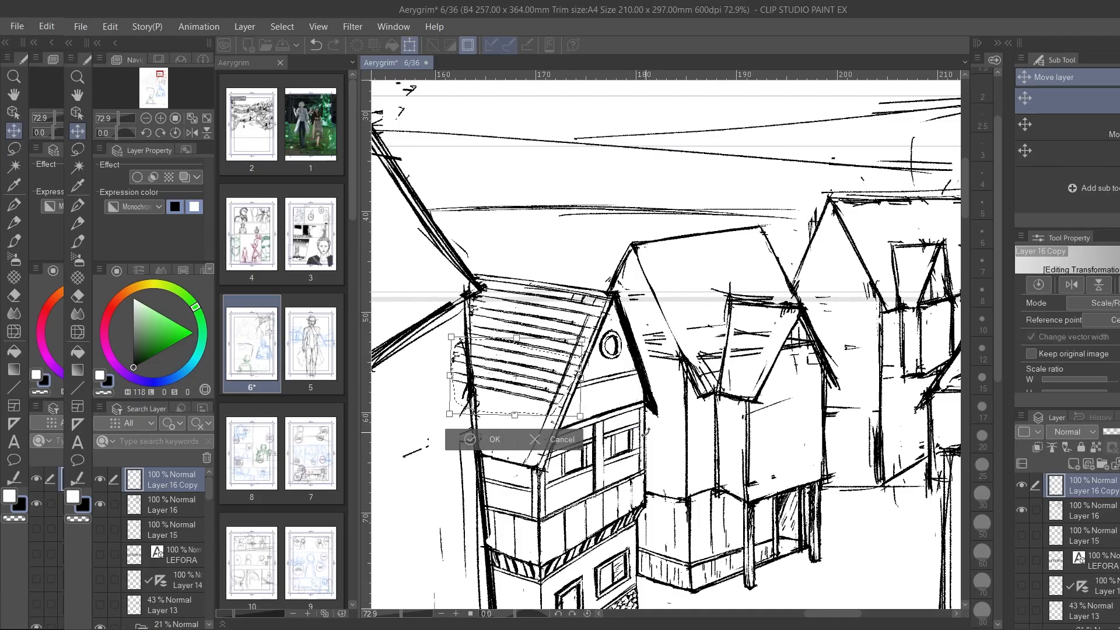
pyautogui.press('Return')
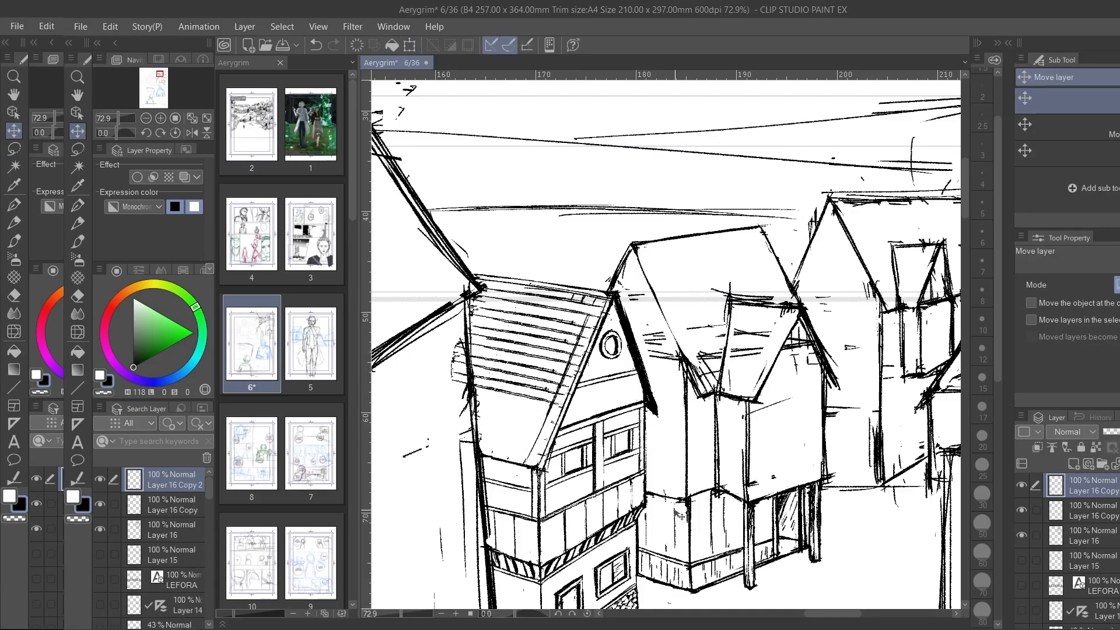
# Step: Paste another block of tile rows over the roof's lowest section and merge the copies into the base layer
pyautogui.hotkey('ctrl', 'v')
pyautogui.hotkey('ctrl', 'v')
pyautogui.moveTo(557, 388); pyautogui.dragTo(525, 432)
pyautogui.hotkey('ctrl', 't')
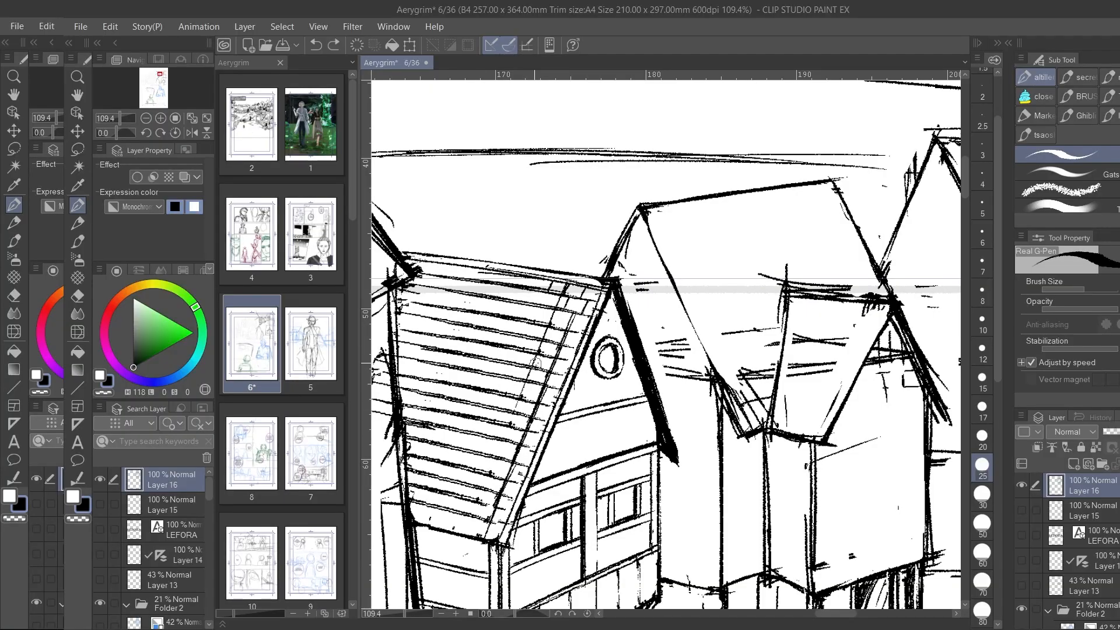
# Step: Draw the slanted tile divisions parallel to the gable edge across the whole roof to form a grid
pyautogui.moveTo(466, 532)
pyautogui.mouseDown()
pyautogui.moveTo(578, 268)
pyautogui.moveTo(446, 526)
pyautogui.mouseUp()
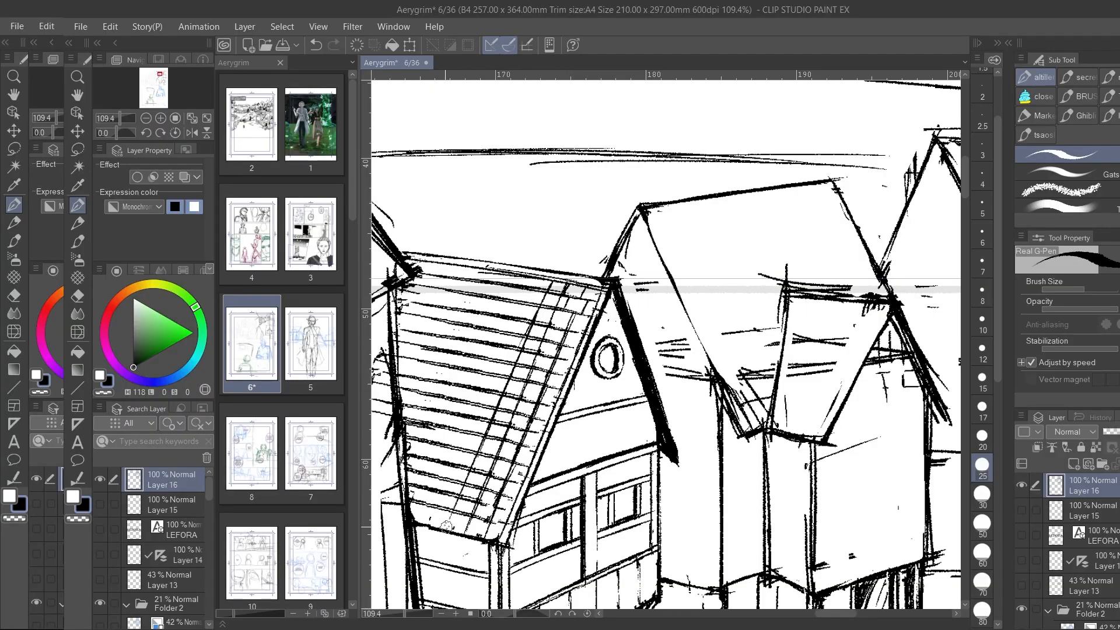
pyautogui.moveTo(519, 313); pyautogui.dragTo(435, 521)
pyautogui.moveTo(510, 286)
pyautogui.mouseDown()
pyautogui.moveTo(477, 355)
pyautogui.moveTo(426, 484)
pyautogui.mouseUp()
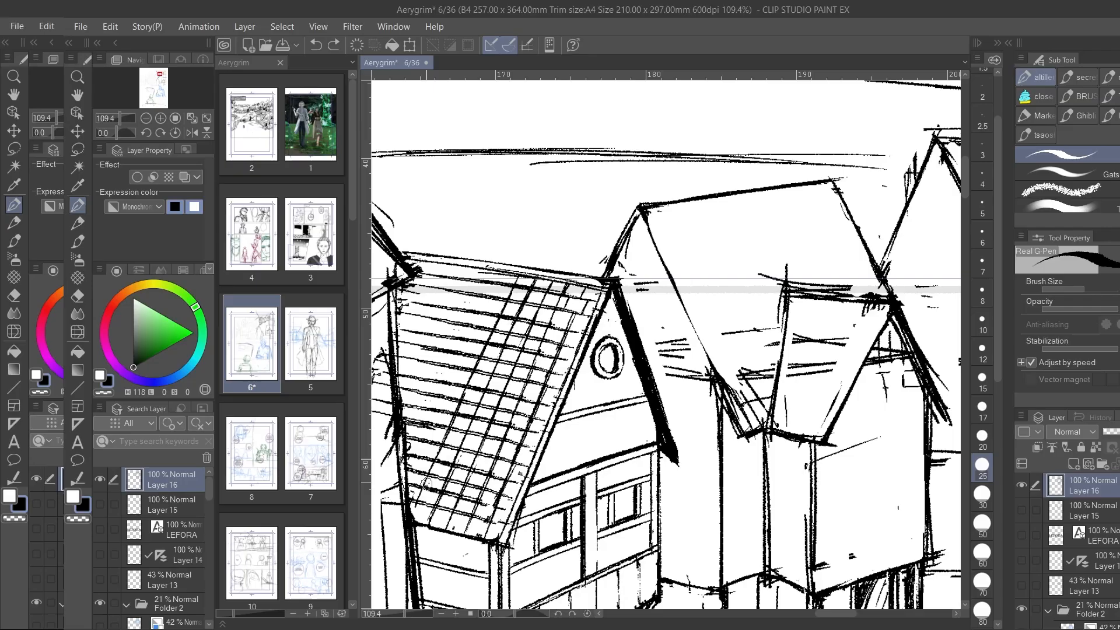
pyautogui.moveTo(499, 277); pyautogui.dragTo(420, 456)
pyautogui.moveTo(489, 267); pyautogui.dragTo(407, 433)
pyautogui.moveTo(483, 268); pyautogui.dragTo(398, 399)
pyautogui.moveTo(454, 264)
pyautogui.mouseDown()
pyautogui.moveTo(399, 361)
pyautogui.moveTo(399, 327)
pyautogui.mouseUp()
# Step: Rework the roof's tile grid into staggered shingles and clean up the neighbouring house's roof with double outlines
pyautogui.scroll(-4, 459, 248)
pyautogui.scroll(5, 459, 247)
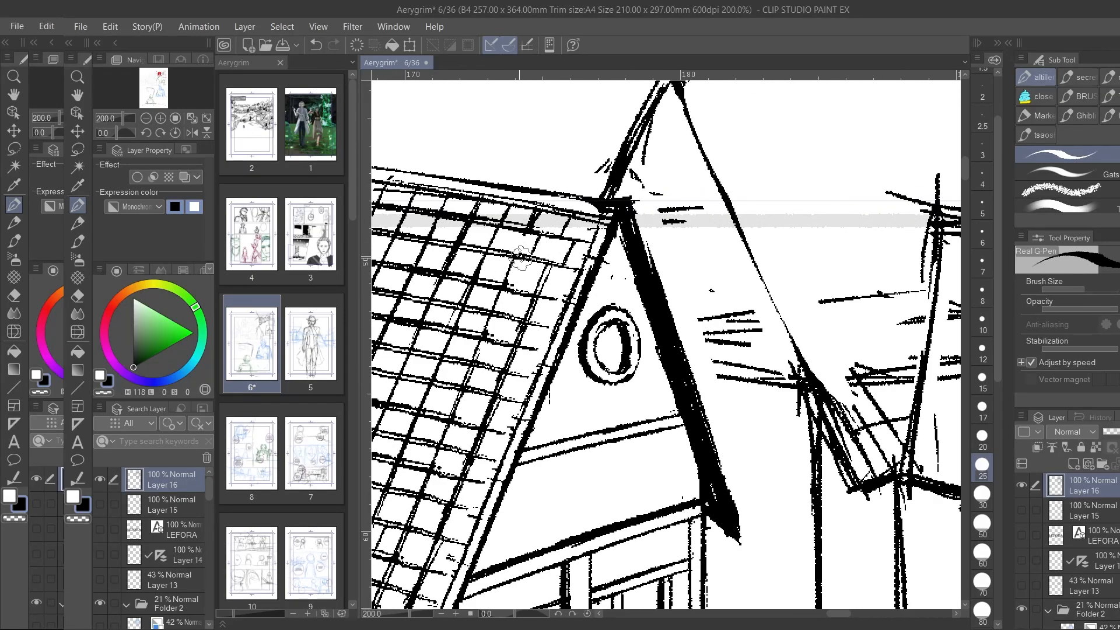
pyautogui.scroll(-5, 521, 256)
pyautogui.scroll(4, 497, 255)
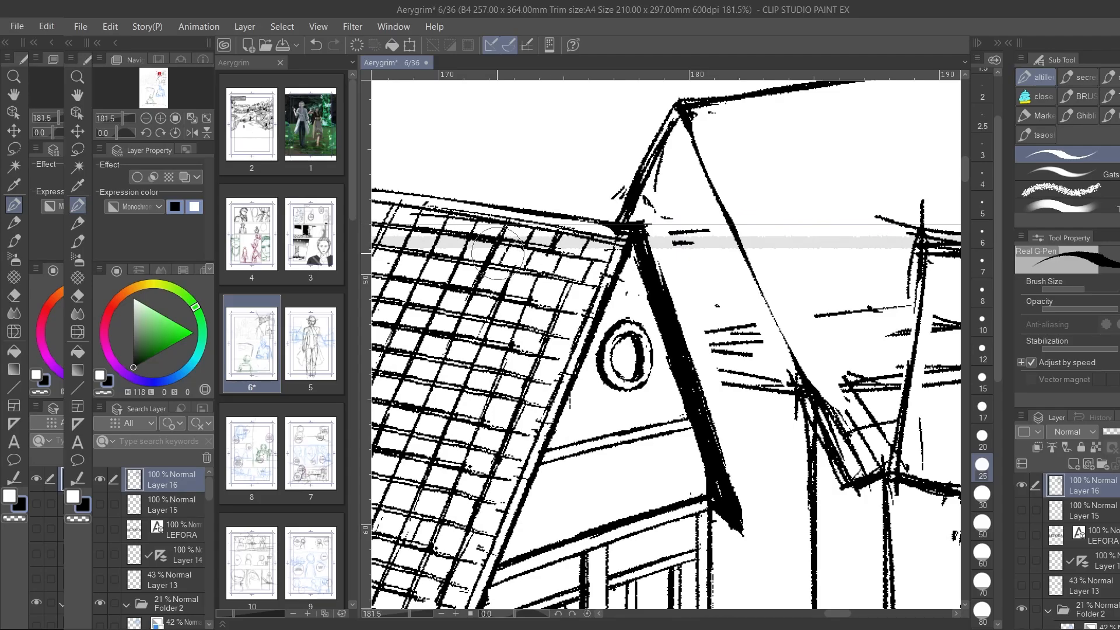
pyautogui.scroll(-2, 497, 254)
pyautogui.scroll(3, 497, 268)
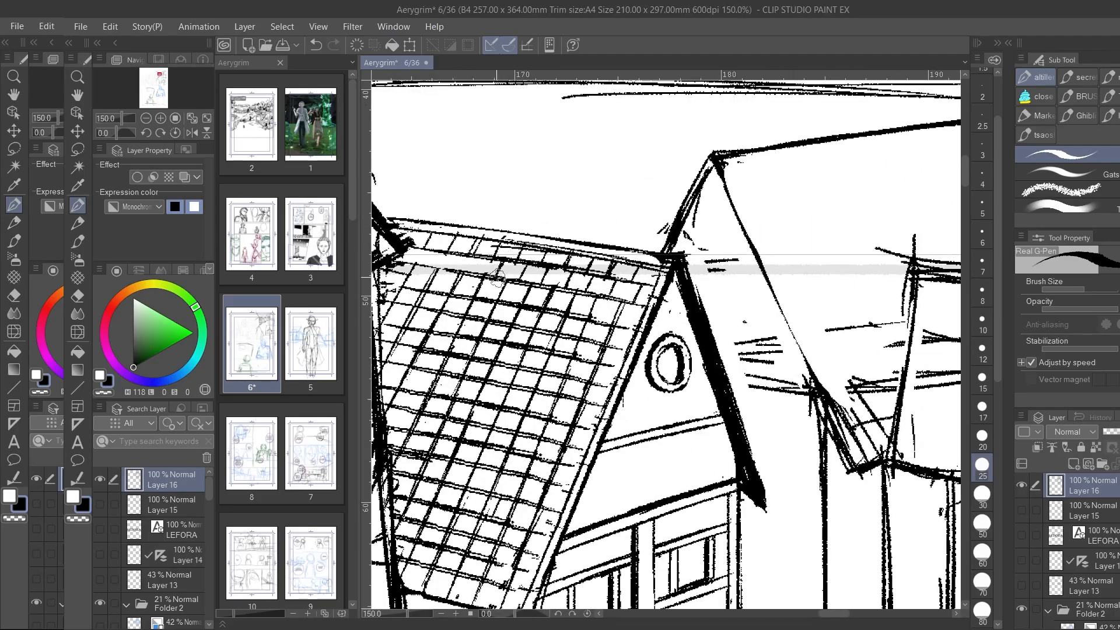
pyautogui.scroll(1, 497, 279)
pyautogui.scroll(-2, 478, 262)
pyautogui.scroll(3, 530, 233)
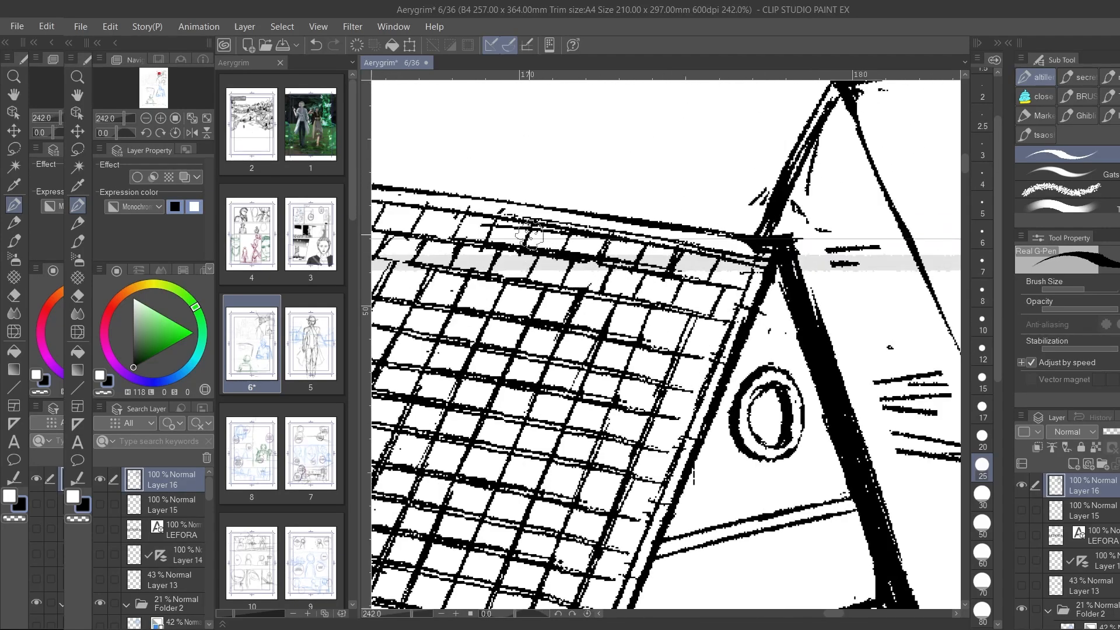
pyautogui.scroll(-2, 631, 257)
pyautogui.scroll(-2, 694, 277)
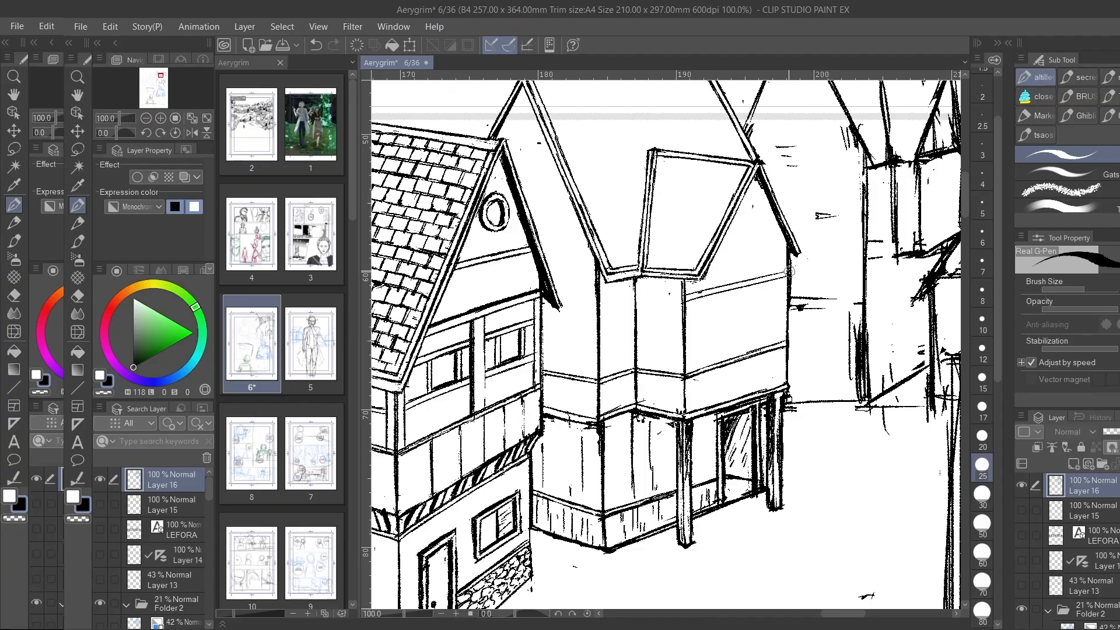
# Step: Ink the second house's horizontal wall bands, gable timbers and three framed windows on its upper side wall
pyautogui.scroll(-3, 739, 243)
pyautogui.scroll(3, 717, 266)
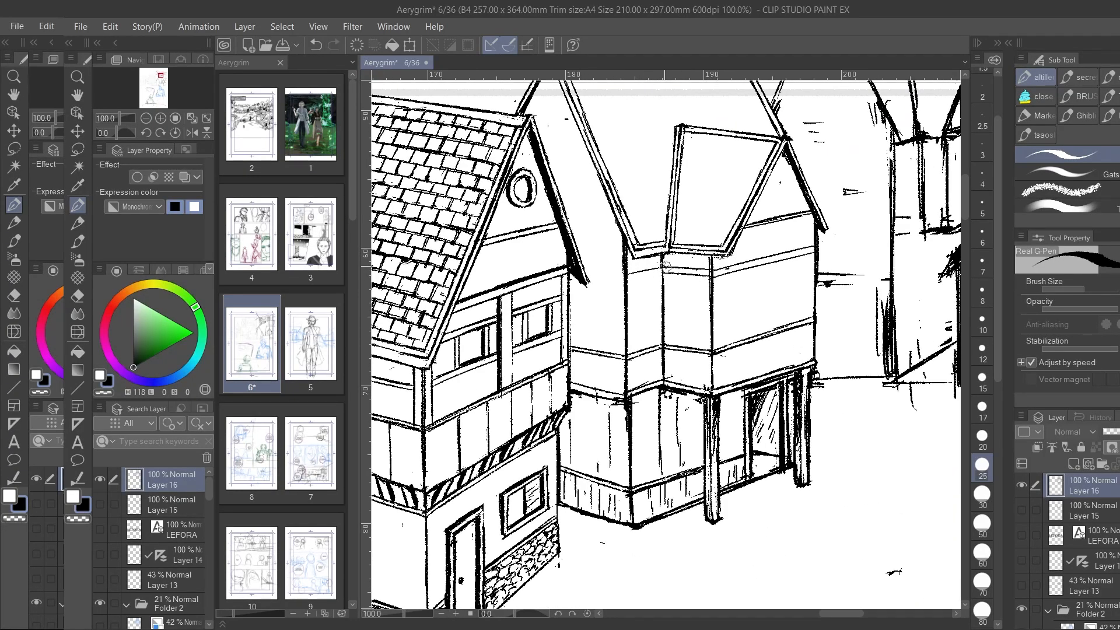
pyautogui.scroll(-2, 664, 263)
pyautogui.scroll(3, 612, 268)
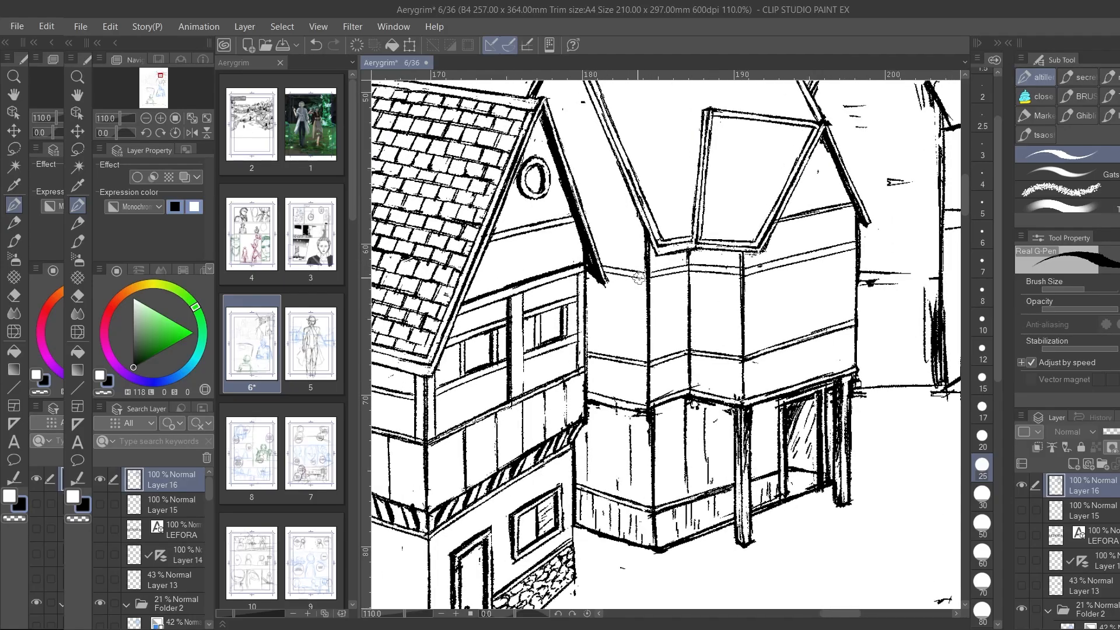
pyautogui.scroll(-2, 638, 278)
pyautogui.scroll(3, 654, 372)
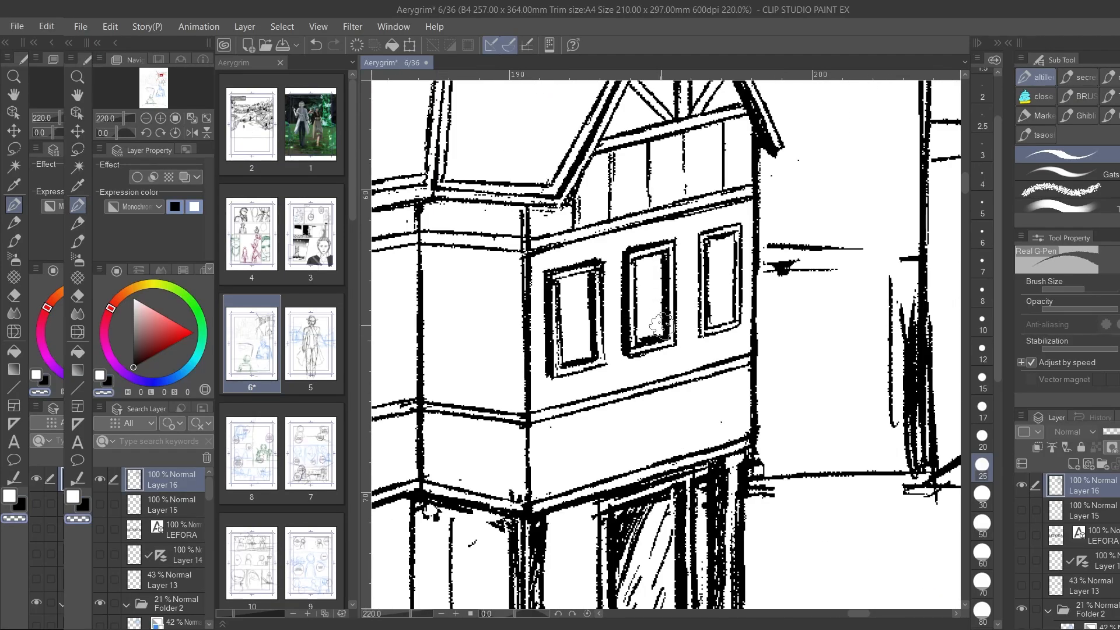
# Step: Clean up the middle window's frame on the second house and thicken the frame edges of the third window
pyautogui.press('c')
pyautogui.press('c')
pyautogui.moveTo(662, 272)
pyautogui.mouseDown()
pyautogui.moveTo(661, 316)
pyautogui.moveTo(620, 300)
pyautogui.mouseUp()
pyautogui.press('c')
pyautogui.moveTo(699, 234); pyautogui.dragTo(732, 225)
pyautogui.moveTo(698, 238); pyautogui.dragTo(699, 318)
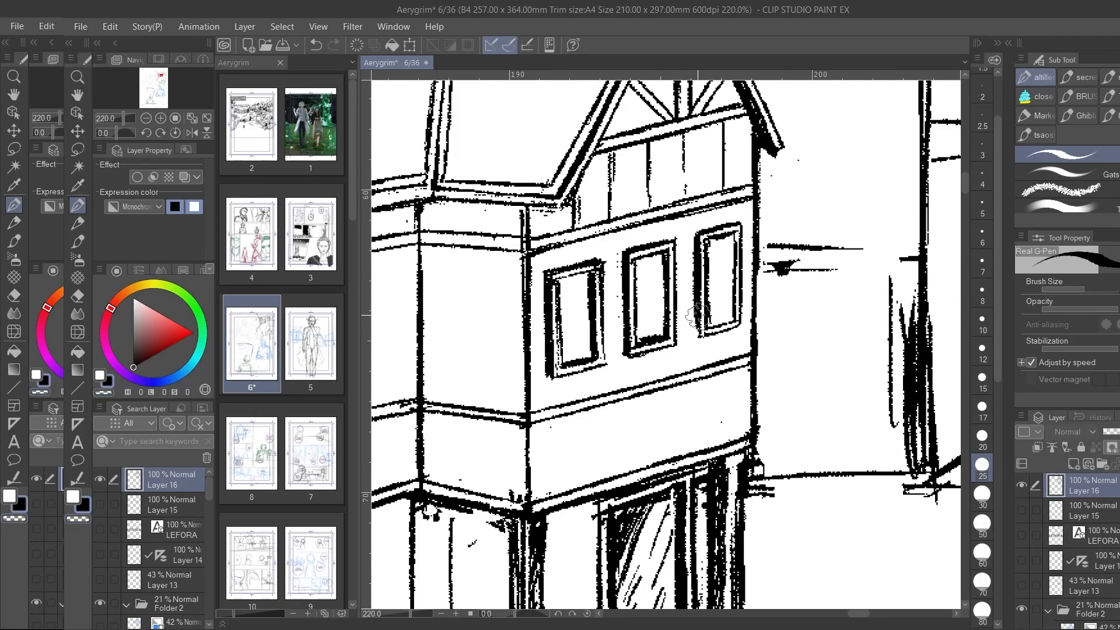
pyautogui.press('c')
pyautogui.press('c')
pyautogui.moveTo(732, 238); pyautogui.dragTo(731, 286)
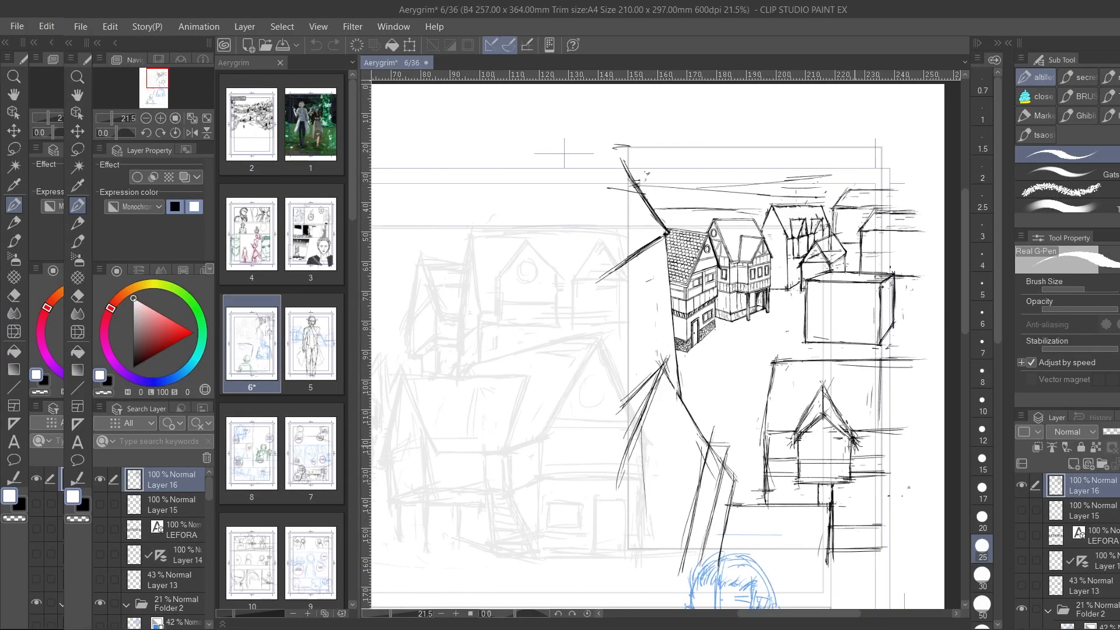
# Step: Lasso the rough sketch of the foreground building in the street panel's lower part
pyautogui.press('m')
pyautogui.moveTo(923, 547); pyautogui.dragTo(930, 350)
pyautogui.press('Delete')
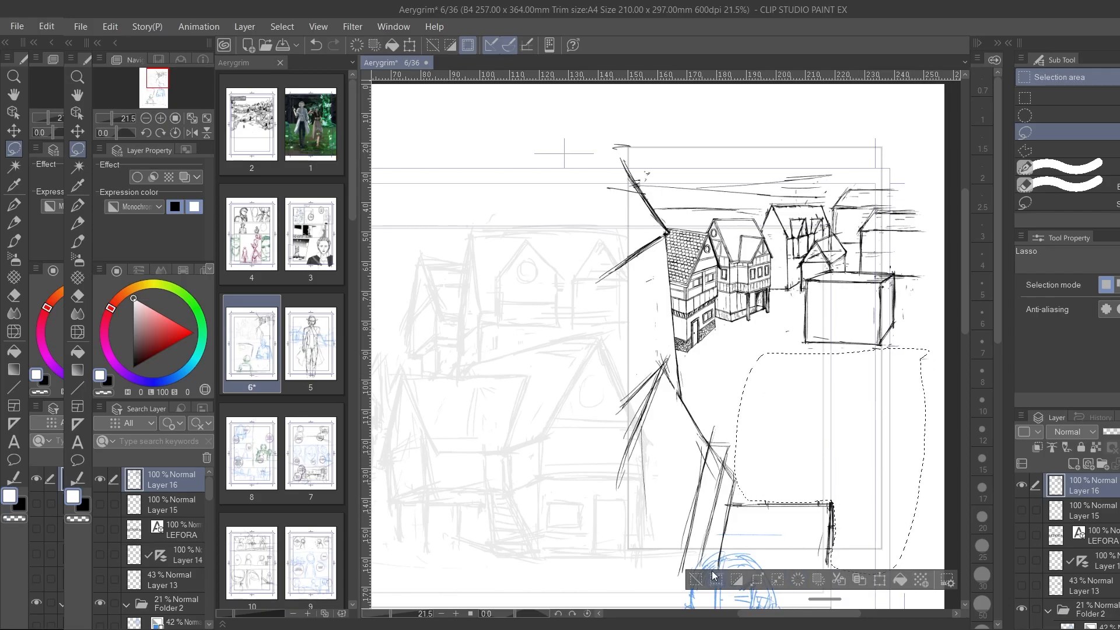
pyautogui.hotkey('ctrl', 'd')
pyautogui.press('p')
pyautogui.hotkey('ctrl', 'z')
pyautogui.hotkey('ctrl', 'z')
# Step: Put the selected building sketch on its own layer at 38% opacity below Layer 16 and set the drawing colour to black
pyautogui.click(802, 580)
pyautogui.click(1118, 432)
pyautogui.click(1089, 510)
pyautogui.moveTo(1089, 510); pyautogui.dragTo(1089, 475)
pyautogui.hotkey('ctrl', 'd')
pyautogui.moveTo(133, 362); pyautogui.dragTo(98, 459)
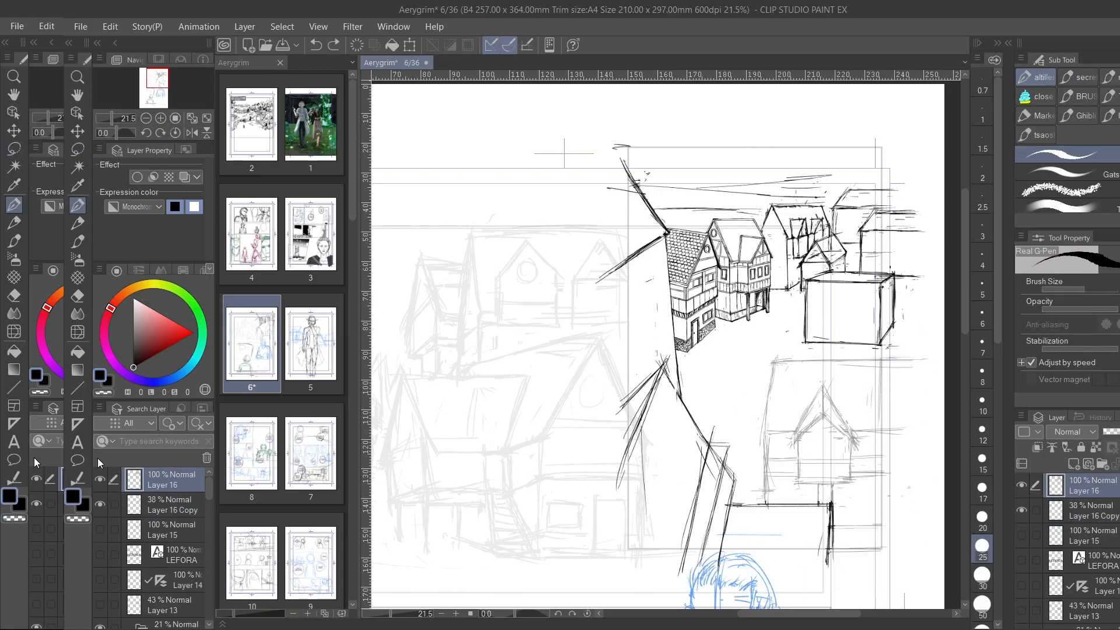
# Step: Sketch new slanted roof edges for the foreground building over its faded sketch
pyautogui.scroll(1, 890, 364)
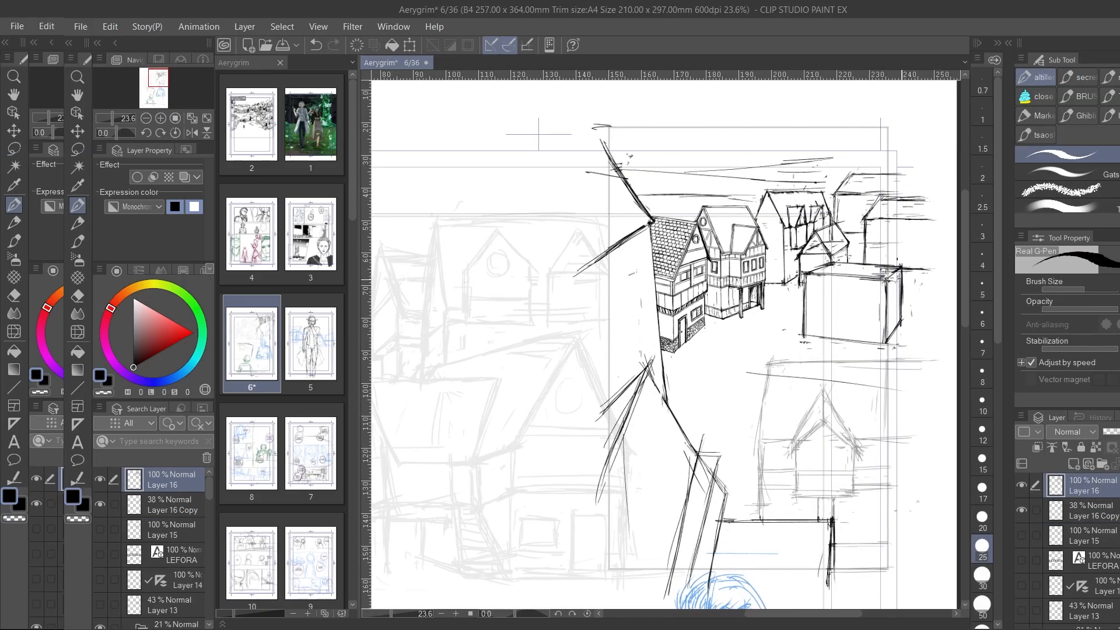
pyautogui.hotkey('ctrl', 'z')
pyautogui.moveTo(769, 348); pyautogui.dragTo(919, 376)
pyautogui.hotkey('ctrl', 'z')
pyautogui.moveTo(776, 343); pyautogui.dragTo(728, 450)
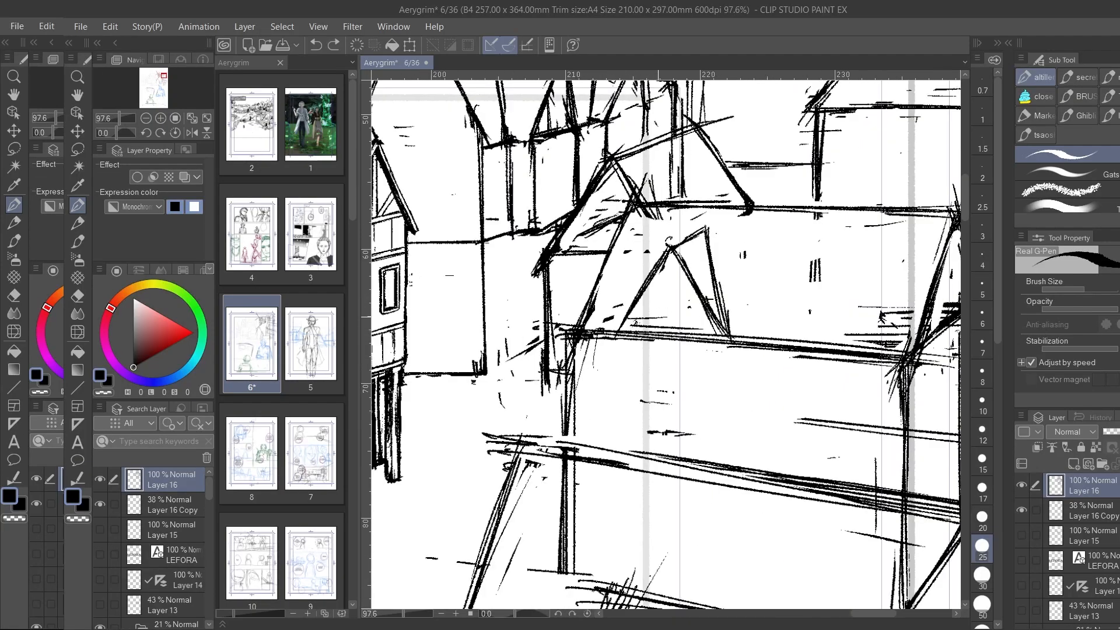
# Step: Sketch the base line and round window of the triangular dormer on the mid-distance house's roof
pyautogui.moveTo(631, 317); pyautogui.dragTo(717, 320)
pyautogui.moveTo(673, 279); pyautogui.dragTo(674, 279)
pyautogui.scroll(-1, 650, 260)
pyautogui.moveTo(732, 259)
pyautogui.mouseDown()
pyautogui.moveTo(818, 260)
pyautogui.moveTo(786, 320)
pyautogui.mouseUp()
pyautogui.hotkey('ctrl', 'z')
pyautogui.hotkey('ctrl', 'z')
# Step: Sketch the upright and slanted edges of a second, boxier roof section beside the triangular dormer
pyautogui.moveTo(738, 244)
pyautogui.mouseDown()
pyautogui.moveTo(817, 249)
pyautogui.moveTo(783, 306)
pyautogui.moveTo(705, 296)
pyautogui.mouseUp()
pyautogui.moveTo(785, 299); pyautogui.dragTo(779, 391)
pyautogui.moveTo(818, 251); pyautogui.dragTo(813, 324)
pyautogui.moveTo(715, 295); pyautogui.dragTo(789, 301)
pyautogui.hotkey('ctrl', 'z')
pyautogui.moveTo(703, 306); pyautogui.dragTo(781, 295)
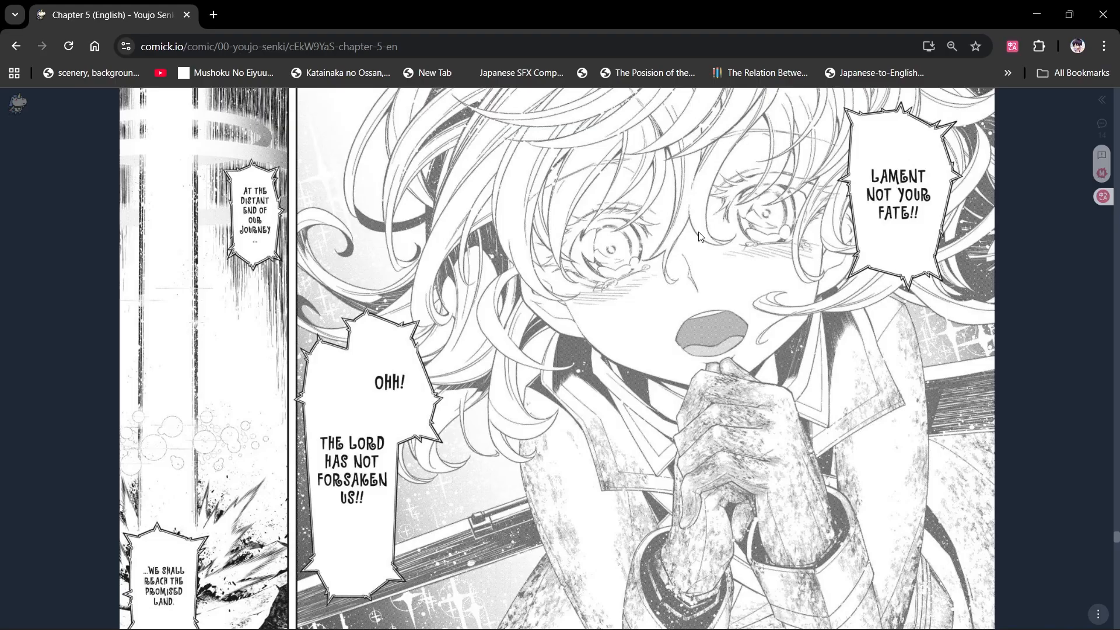
# Step: Switch to the browser and look through Youjo Senki chapter 5 for city and building background references
pyautogui.scroll(-8, 699, 236)
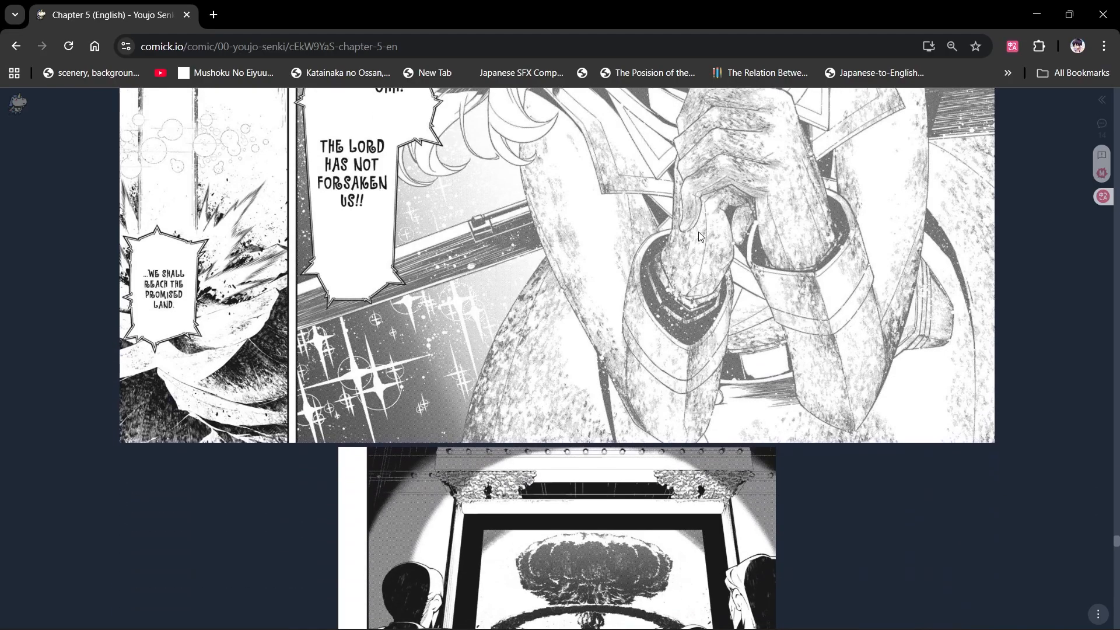
pyautogui.scroll(-6, 699, 236)
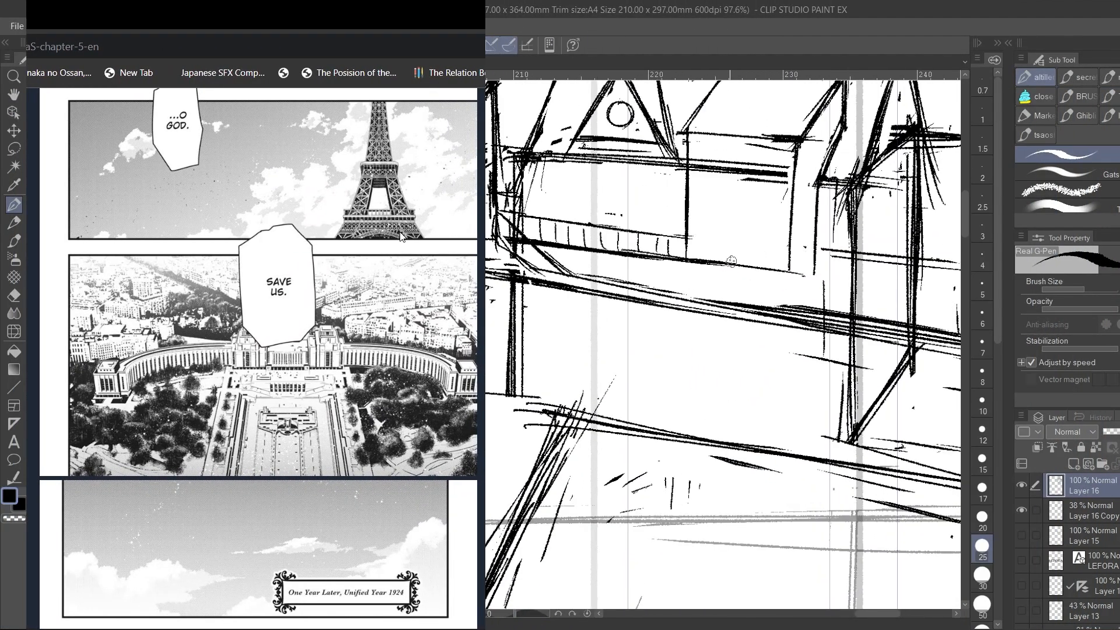
pyautogui.hotkey('ctrl', '-')
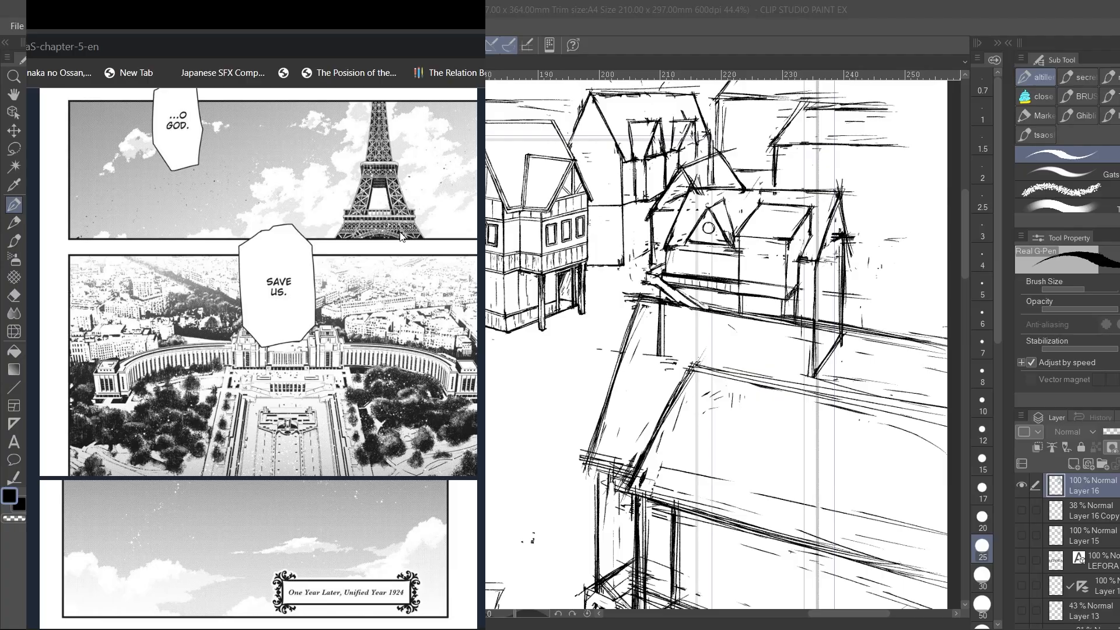
pyautogui.scroll(-5, 400, 235)
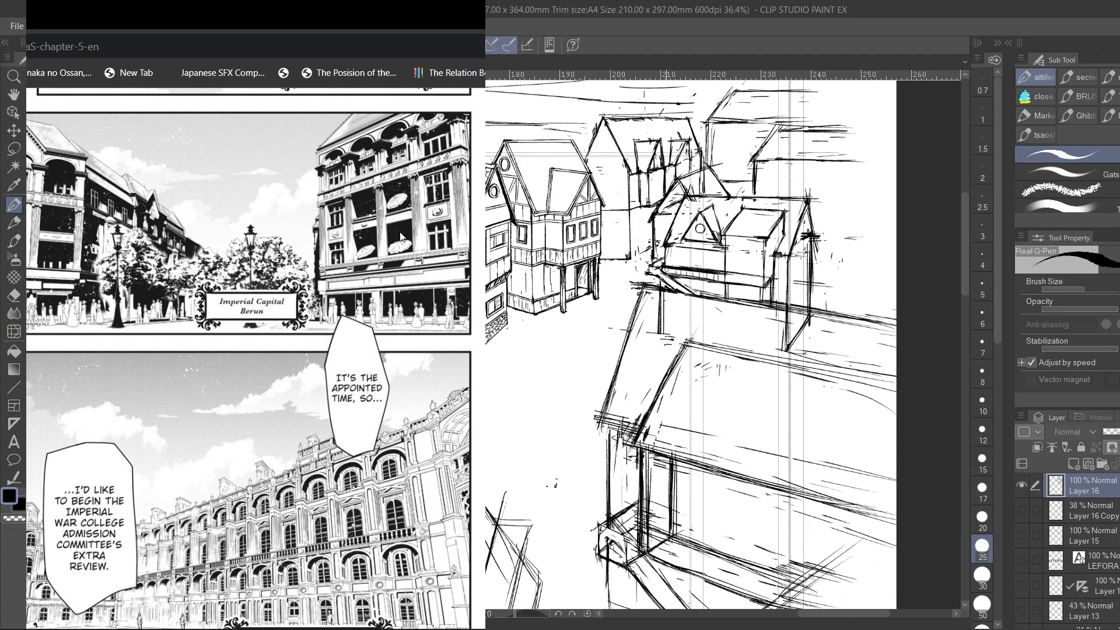
pyautogui.scroll(-1, 400, 236)
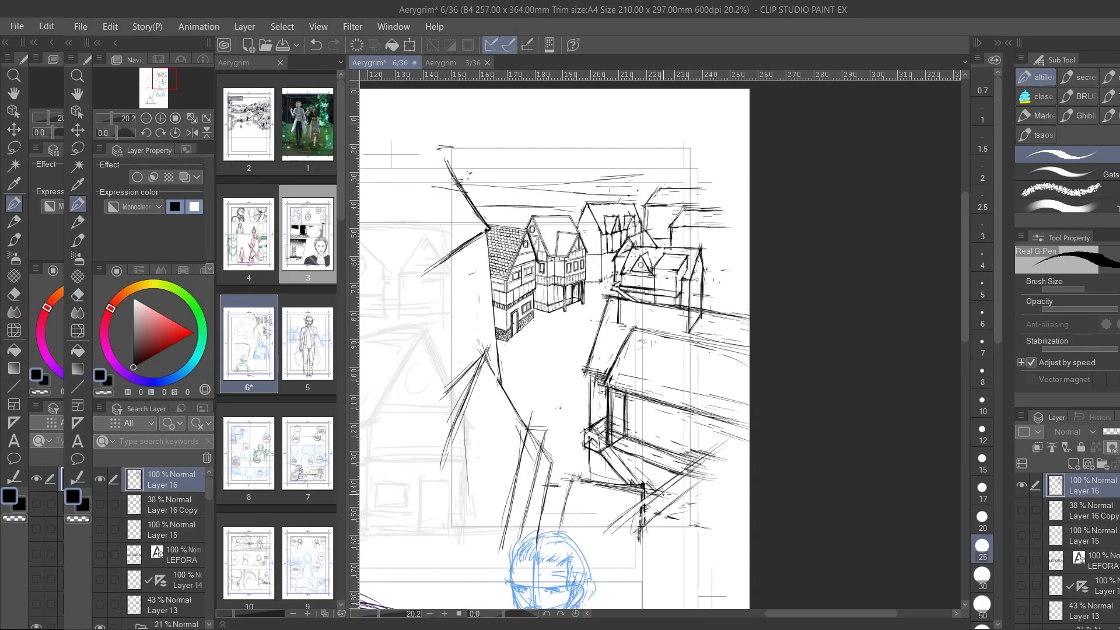
# Step: Lasso the hand-drawn block of six tile rows, duplicate it and place the copy directly beside the original
pyautogui.scroll(2, 647, 491)
pyautogui.scroll(-3, 649, 488)
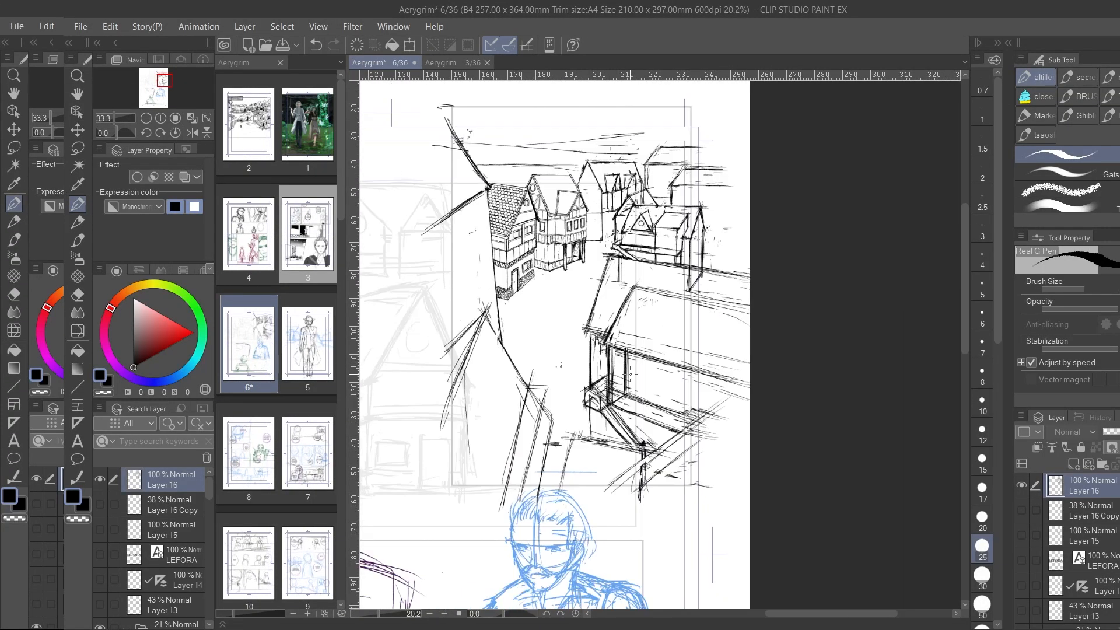
pyautogui.scroll(3, 619, 402)
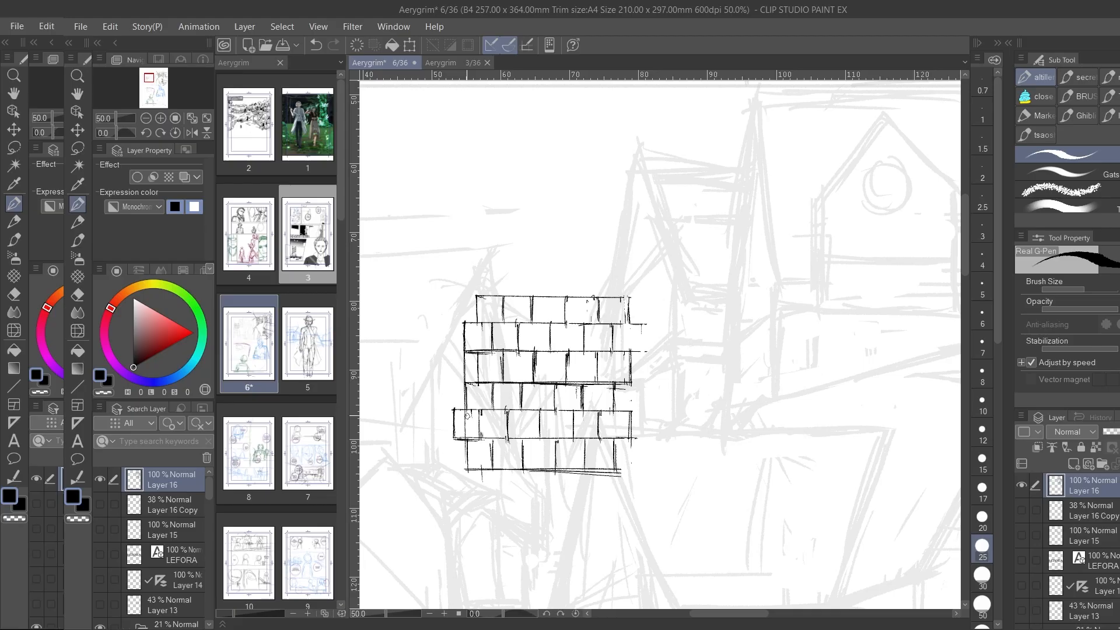
pyautogui.press('m')
pyautogui.moveTo(671, 277); pyautogui.dragTo(723, 386)
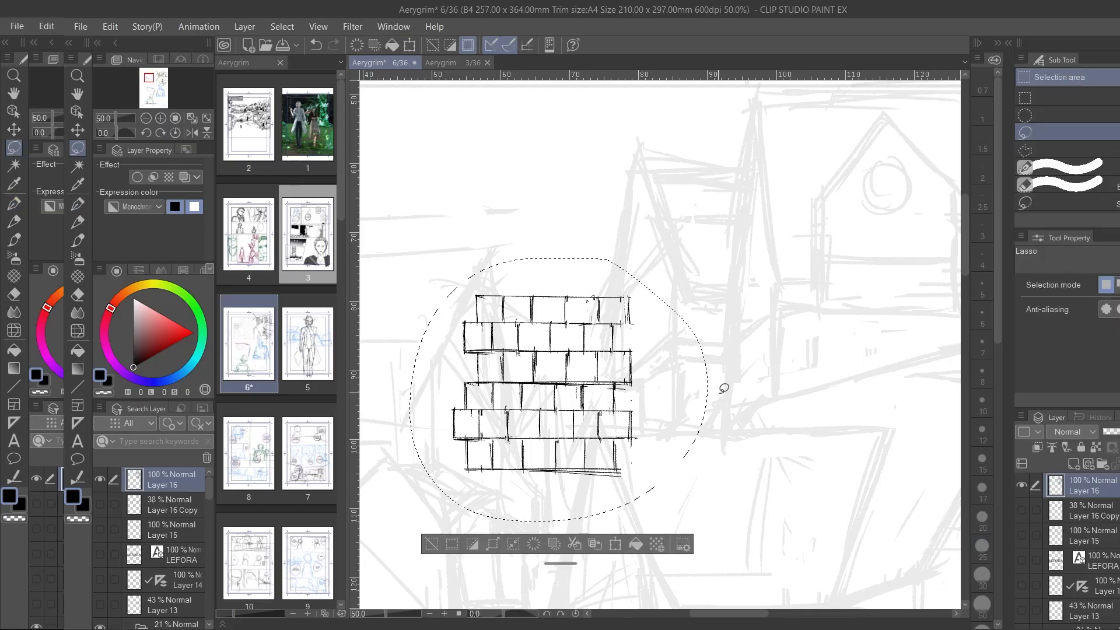
pyautogui.hotkey('ctrl', 'c')
pyautogui.hotkey('ctrl', 'v')
pyautogui.press('k')
pyautogui.moveTo(560, 424); pyautogui.dragTo(740, 429)
pyautogui.click(617, 544)
pyautogui.hotkey('ctrl', 'z')
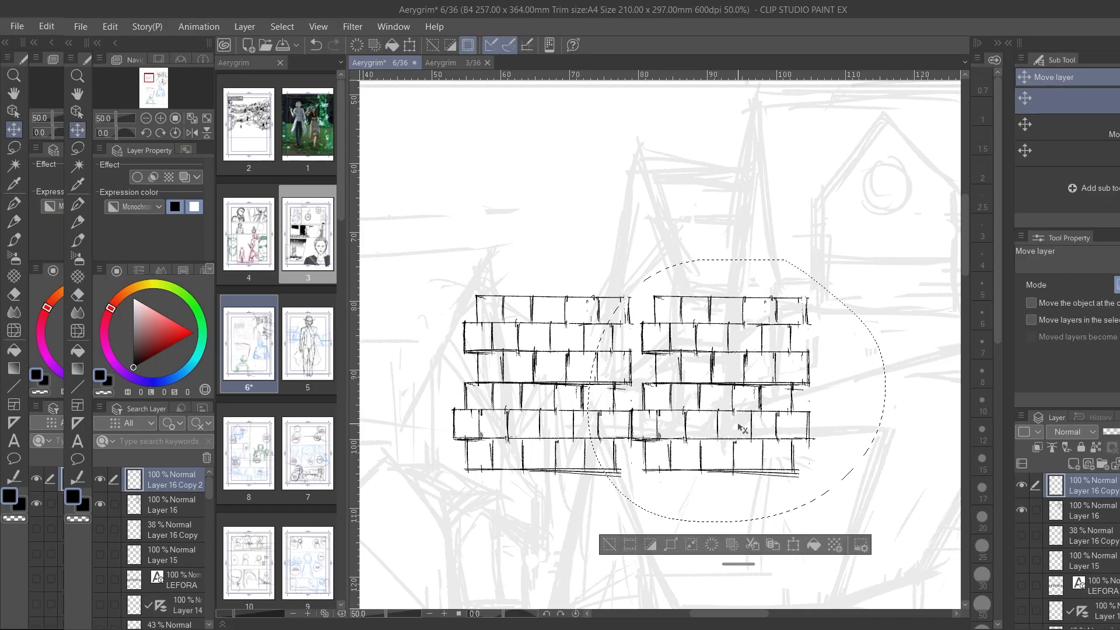
# Step: Extend the tile pattern downward by moving a copy of the widened block below the existing rows
pyautogui.click(617, 545)
pyautogui.press('p')
pyautogui.hotkey('ctrl', 'z')
pyautogui.press('k')
pyautogui.scroll(-2, 645, 187)
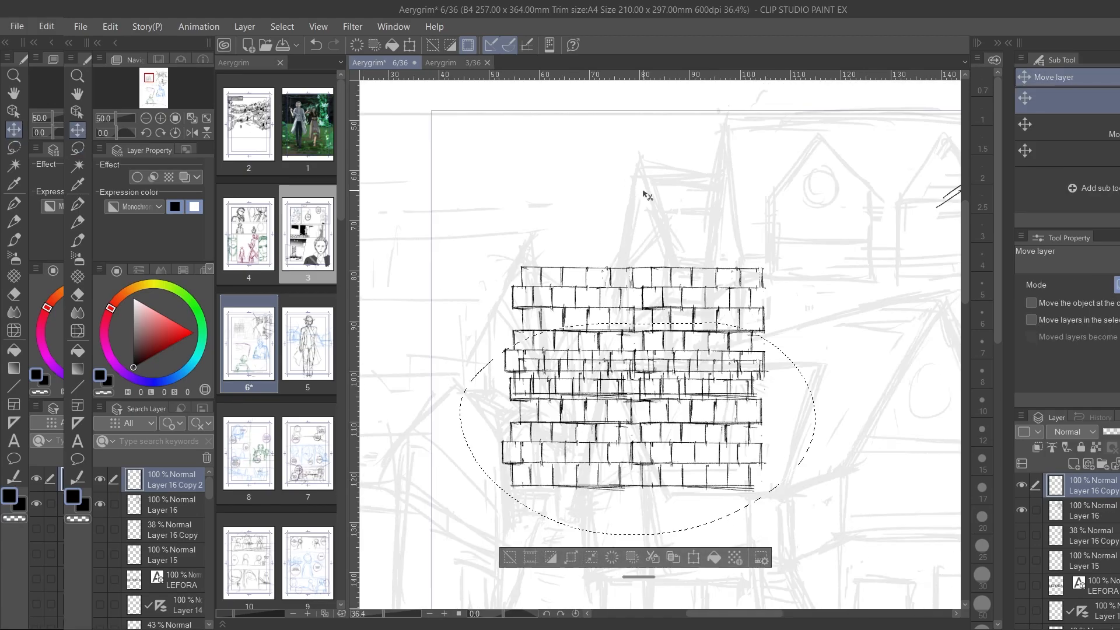
pyautogui.moveTo(694, 294); pyautogui.dragTo(670, 426)
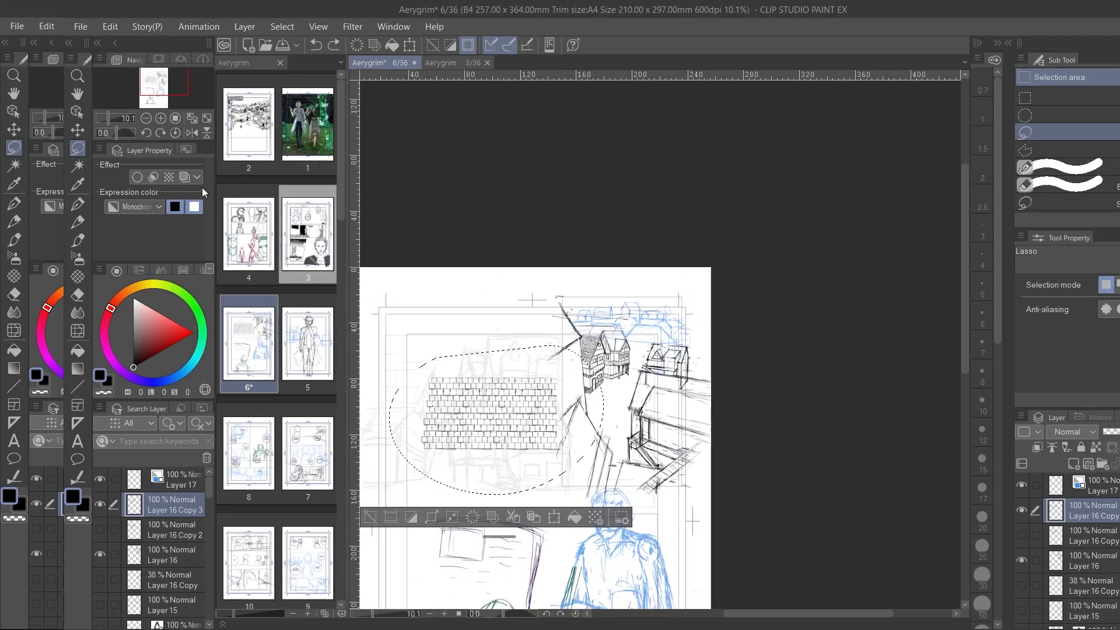
# Step: Transform the large tile block and fit it to the slanted foreground roof in the street panel's lower corner
pyautogui.hotkey('ctrl', 't')
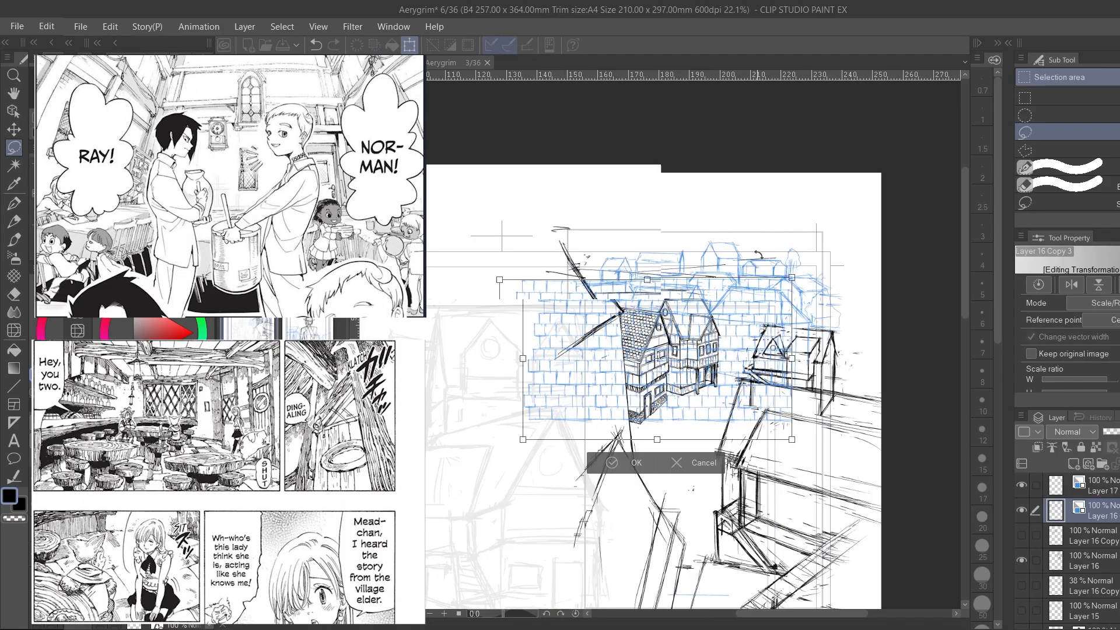
pyautogui.scroll(2, 667, 343)
pyautogui.moveTo(667, 342); pyautogui.dragTo(631, 376)
pyautogui.scroll(2, 678, 268)
pyautogui.moveTo(599, 447); pyautogui.dragTo(670, 418)
pyautogui.scroll(2, 615, 423)
pyautogui.moveTo(656, 356); pyautogui.dragTo(644, 355)
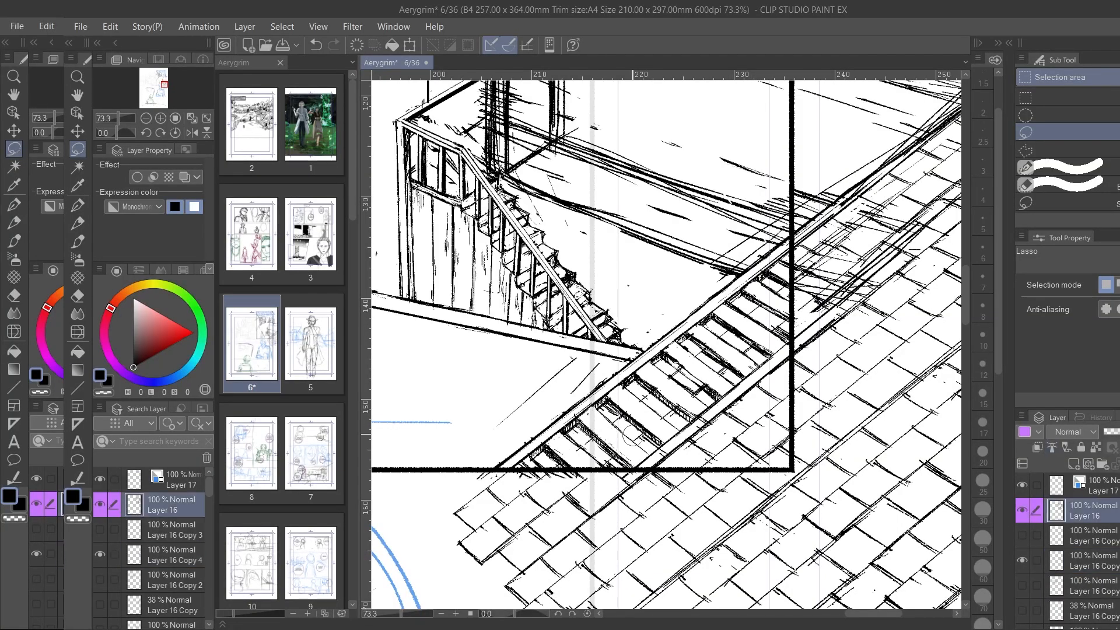
# Step: Move the Layer 16 Copy 4 roof-tile layer into the street panel's frame folder
pyautogui.scroll(-5, 654, 272)
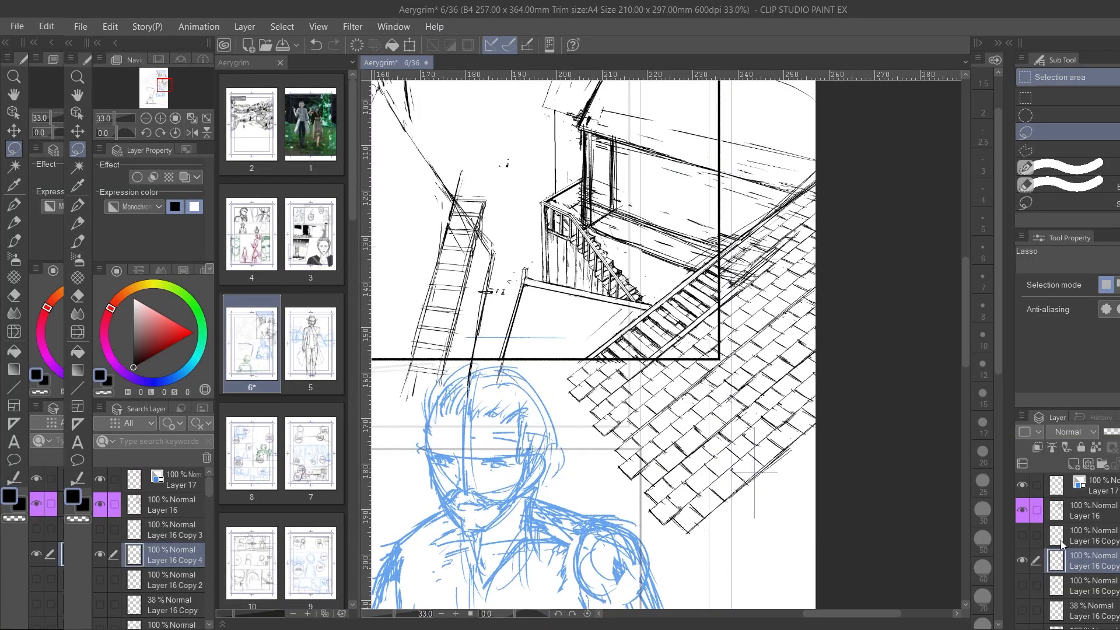
pyautogui.scroll(-3, 657, 271)
pyautogui.moveTo(1090, 560)
pyautogui.mouseDown()
pyautogui.moveTo(1105, 609)
pyautogui.moveTo(1102, 569)
pyautogui.mouseUp()
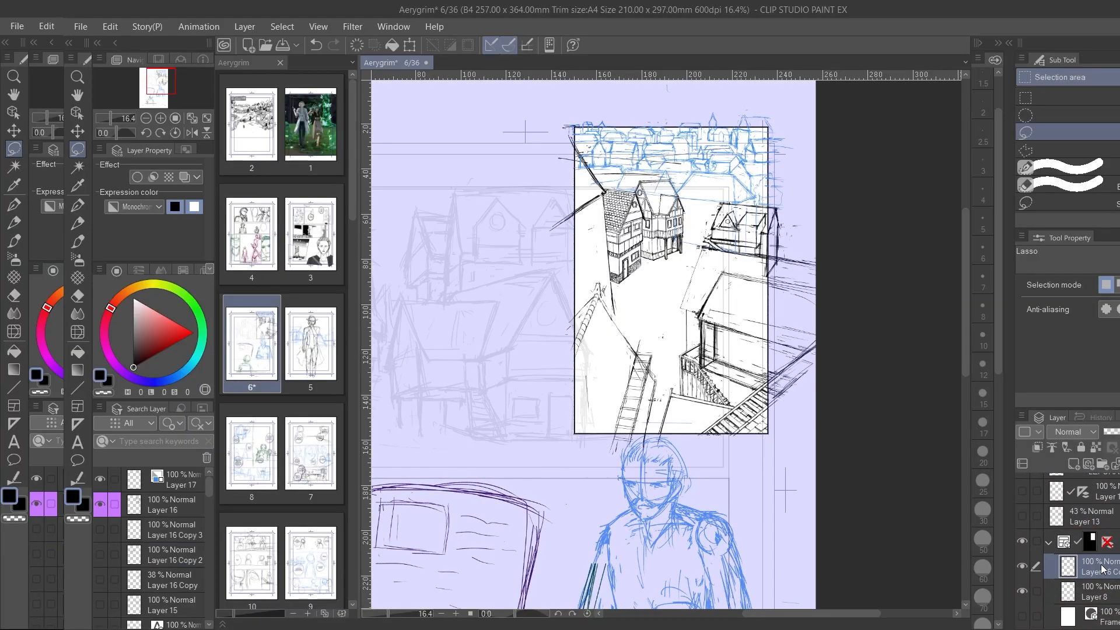
# Step: Draw evenly spaced straight crosswise lines on Layer 16 to divide the sloping wooden ramp into planks
pyautogui.scroll(5, 764, 435)
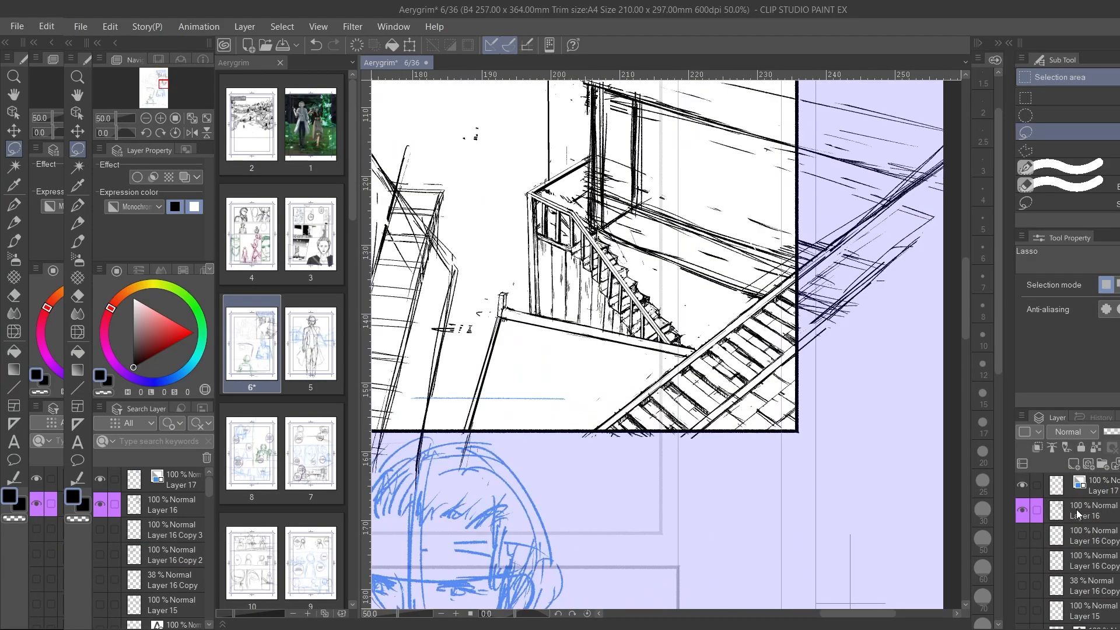
pyautogui.press('u')
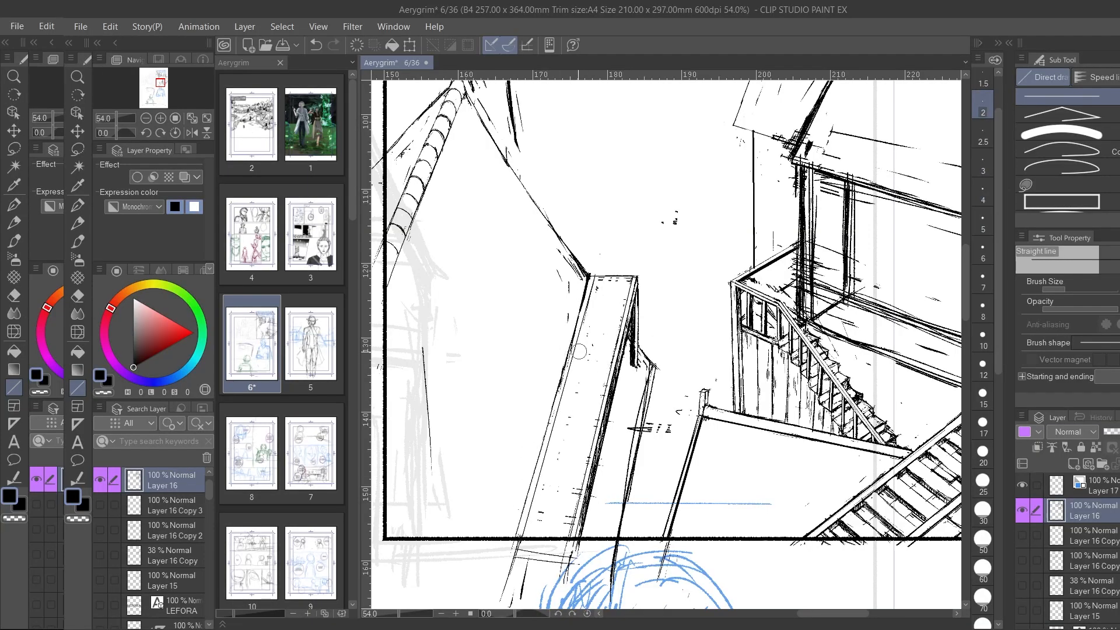
pyautogui.scroll(2, 574, 283)
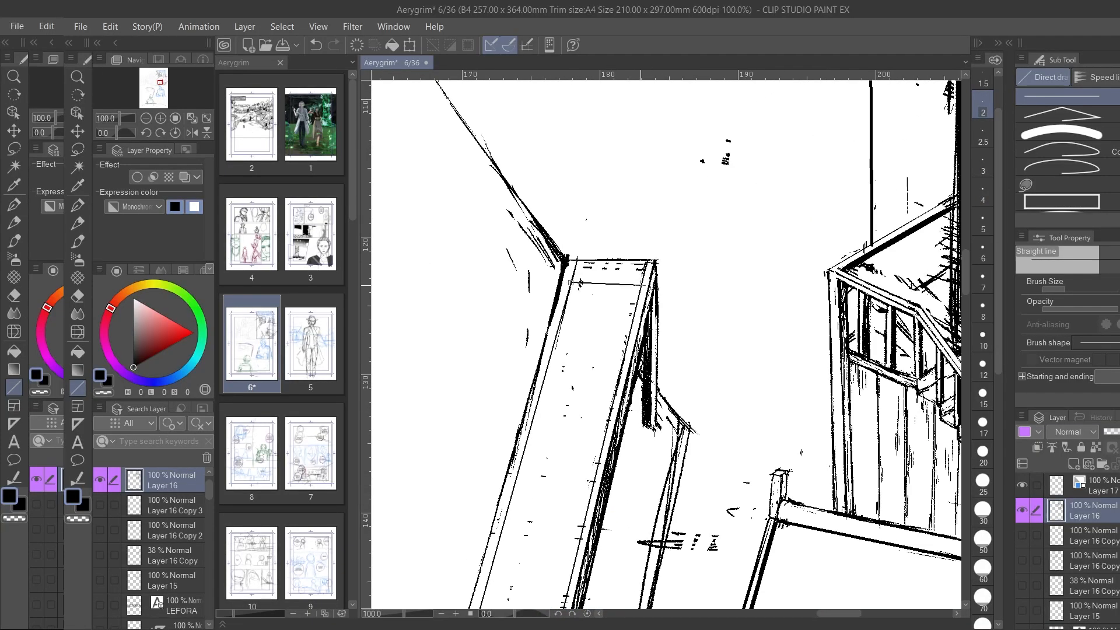
pyautogui.scroll(-4, 535, 400)
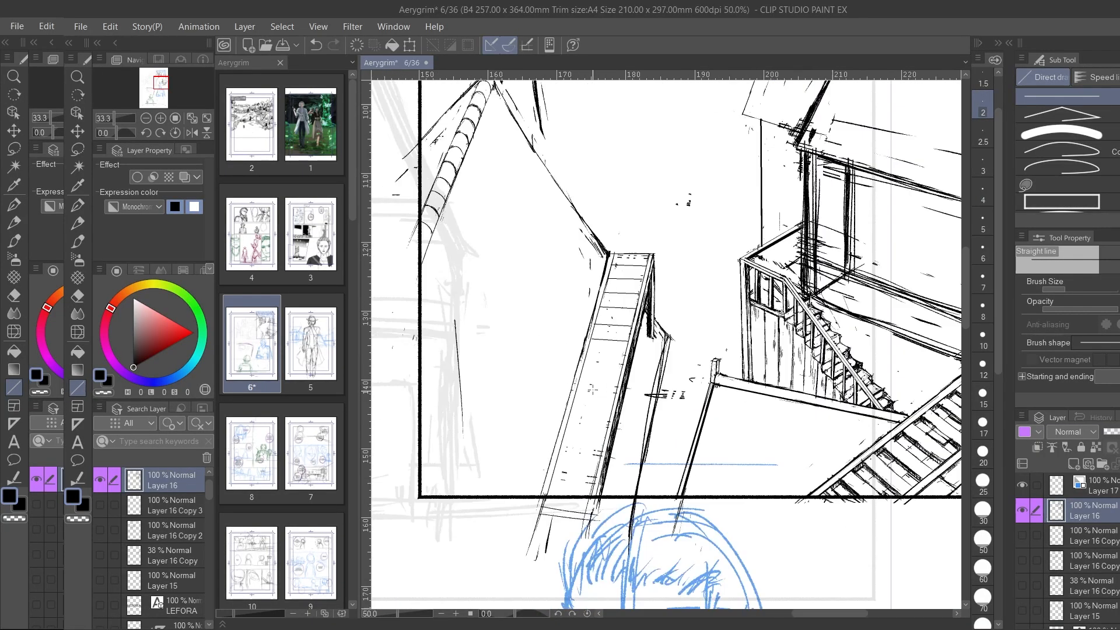
pyautogui.scroll(3, 583, 385)
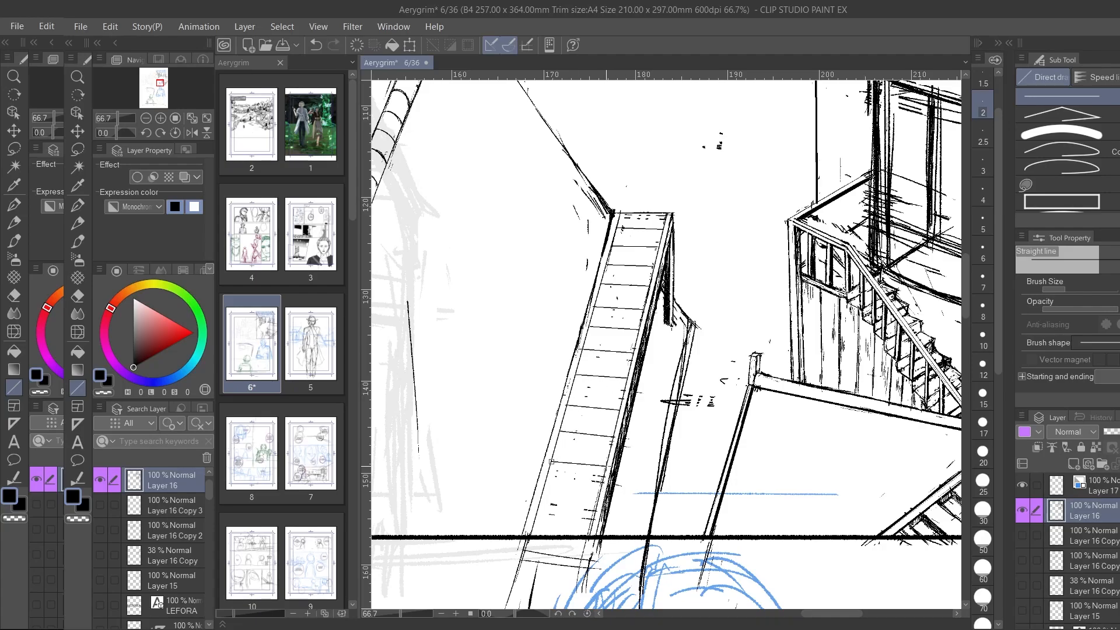
pyautogui.hotkey('ctrl', 'z')
pyautogui.scroll(-2, 584, 455)
pyautogui.scroll(2, 574, 460)
pyautogui.moveTo(554, 448); pyautogui.dragTo(561, 449)
pyautogui.scroll(-4, 677, 373)
pyautogui.scroll(1, 682, 350)
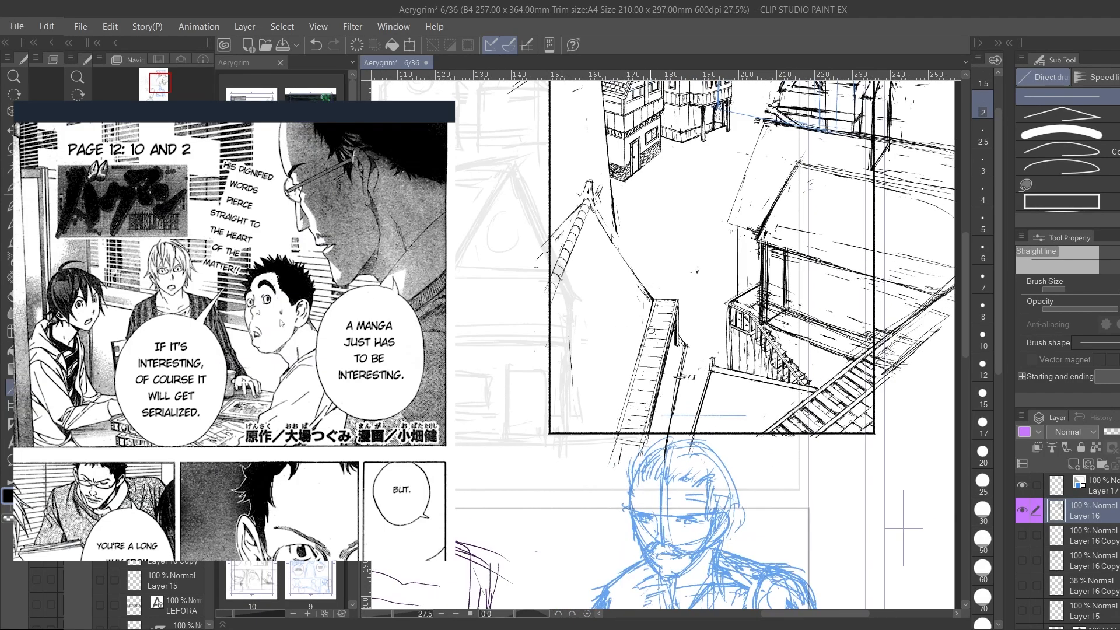
# Step: Go over the ramp's outline with the pen and add short wood-grain strokes to its planks
pyautogui.press('p')
pyautogui.scroll(4, 690, 316)
pyautogui.moveTo(611, 176); pyautogui.dragTo(706, 185)
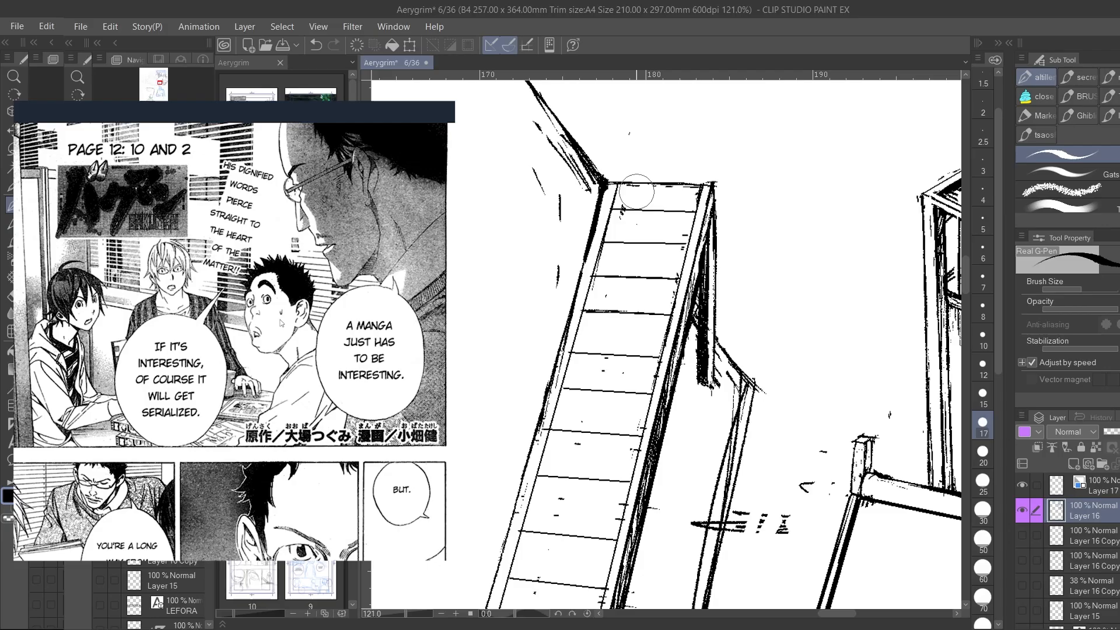
pyautogui.scroll(-2, 714, 207)
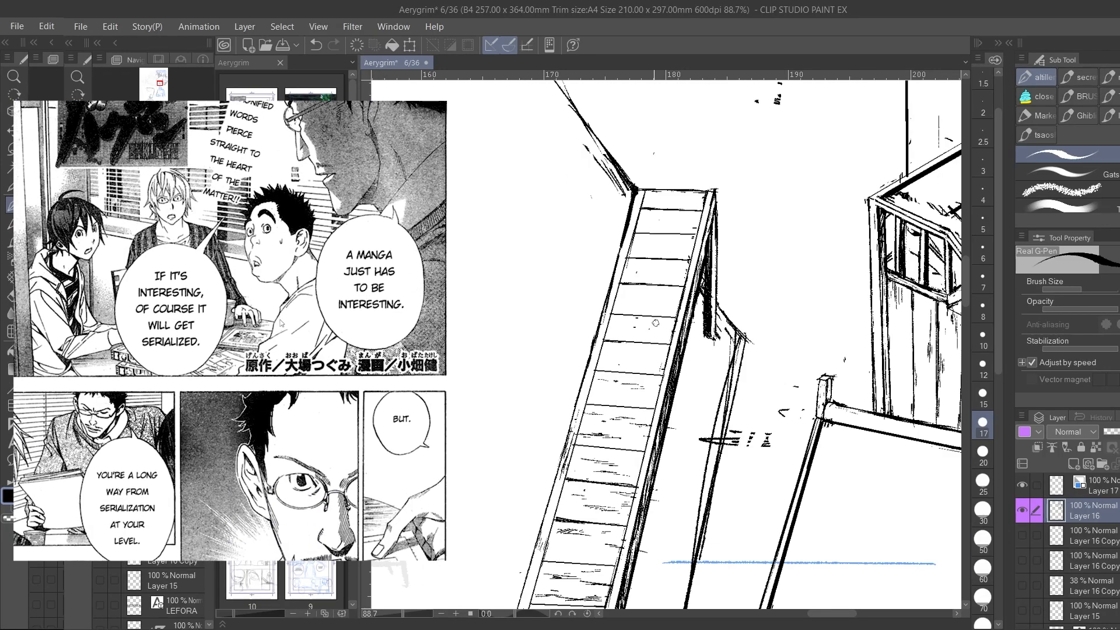
pyautogui.scroll(-2, 687, 396)
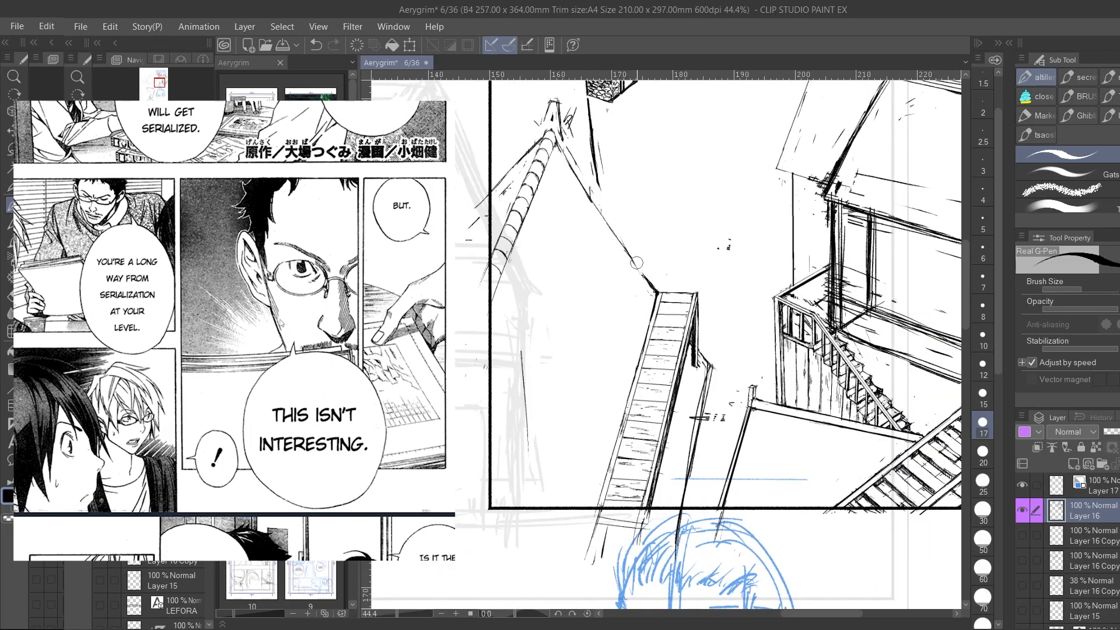
pyautogui.scroll(2, 597, 199)
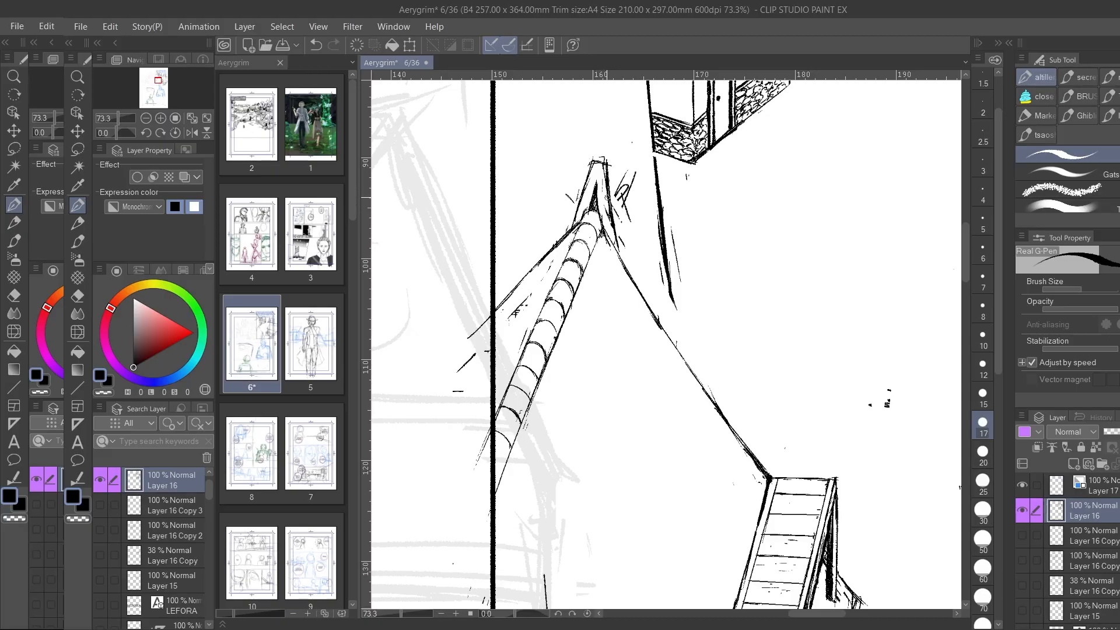
# Step: Ink a stroke beside the foreground roof's ridge tip, then rotate and position the Layer 16 Copy 6 tiles against that roof's left slope
pyautogui.moveTo(612, 245); pyautogui.dragTo(632, 181)
pyautogui.scroll(-2, 506, 384)
pyautogui.scroll(1, 506, 383)
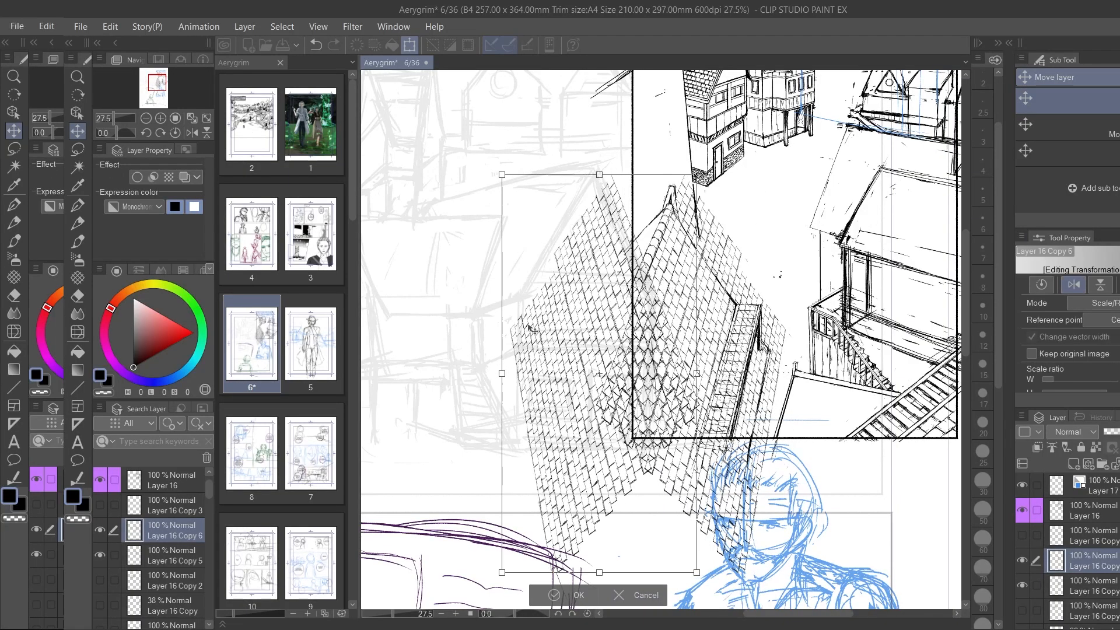
pyautogui.moveTo(529, 327); pyautogui.dragTo(488, 328)
pyautogui.moveTo(643, 163); pyautogui.dragTo(752, 257)
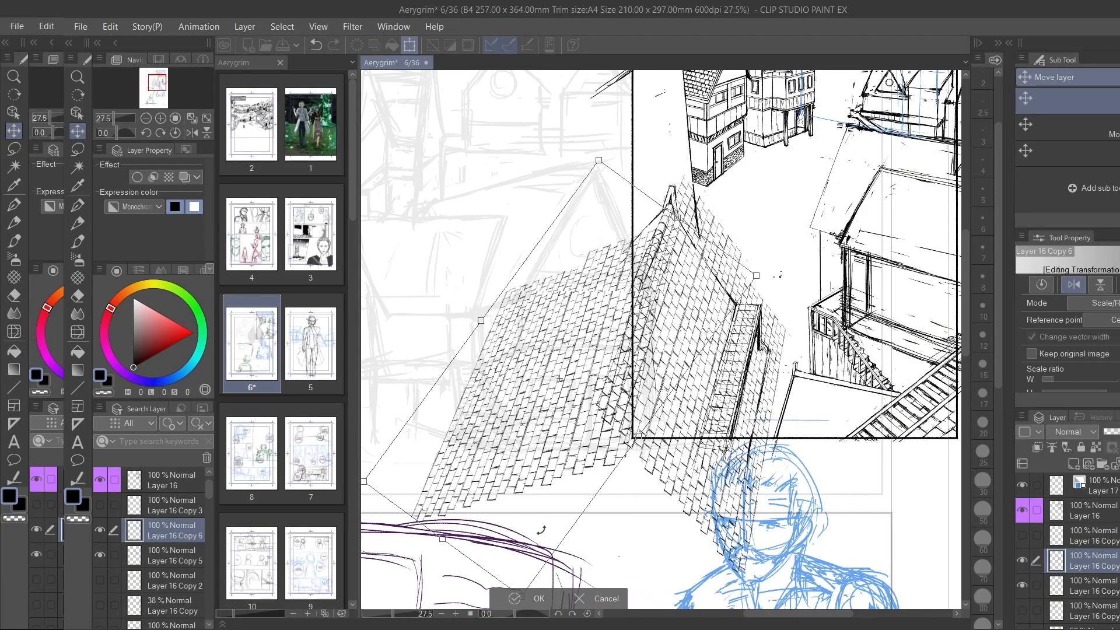
pyautogui.moveTo(554, 327); pyautogui.dragTo(514, 292)
pyautogui.click(569, 575)
# Step: Transform the Layer 16 Copy 7 tile block, trying horizontal and vertical flips, and move it over the tall roof at the panel's left edge
pyautogui.hotkey('ctrl', 't')
pyautogui.click(1083, 284)
pyautogui.click(1073, 285)
pyautogui.click(1100, 285)
pyautogui.moveTo(676, 356); pyautogui.dragTo(527, 324)
pyautogui.click(1099, 285)
pyautogui.click(1072, 285)
pyautogui.moveTo(700, 471); pyautogui.dragTo(523, 548)
pyautogui.scroll(1, 647, 240)
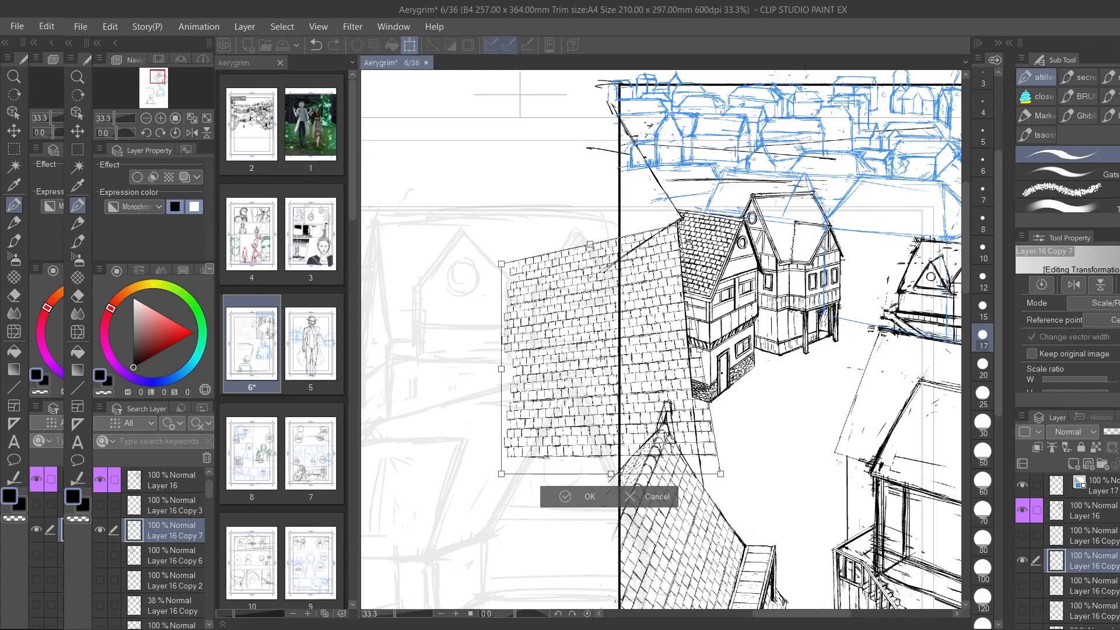
# Step: Distort the corners of the Layer 16 Copy 7 tile block to follow the steep slanted plane of the tall roof
pyautogui.moveTo(501, 263); pyautogui.dragTo(561, 296)
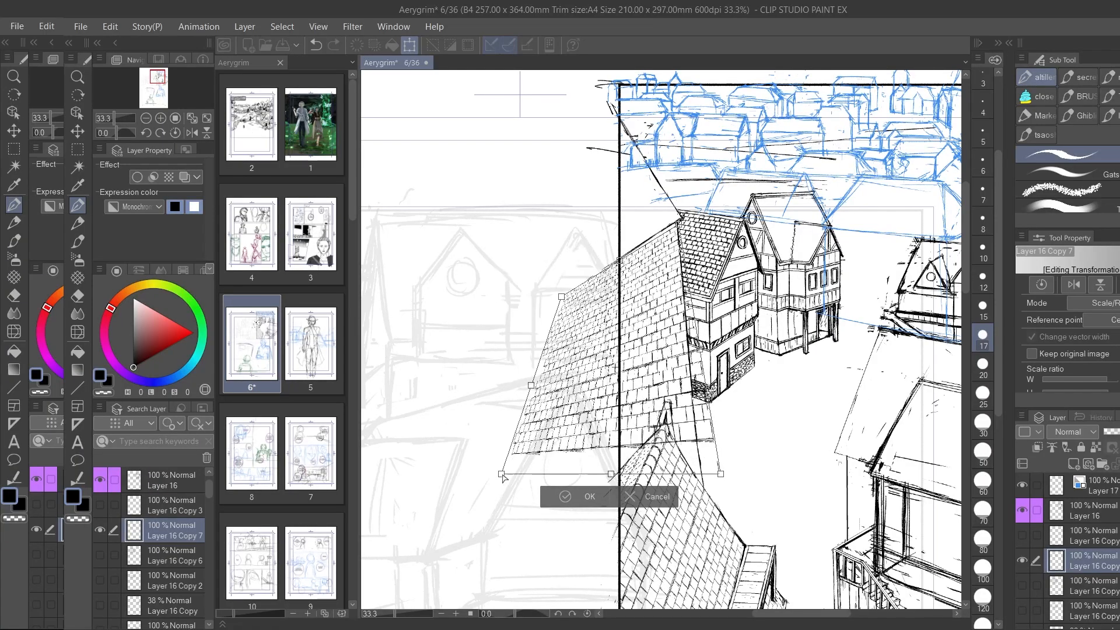
pyautogui.moveTo(501, 473); pyautogui.dragTo(574, 540)
pyautogui.moveTo(720, 474); pyautogui.dragTo(697, 438)
pyautogui.moveTo(574, 540); pyautogui.dragTo(578, 551)
pyautogui.moveTo(678, 226); pyautogui.dragTo(678, 220)
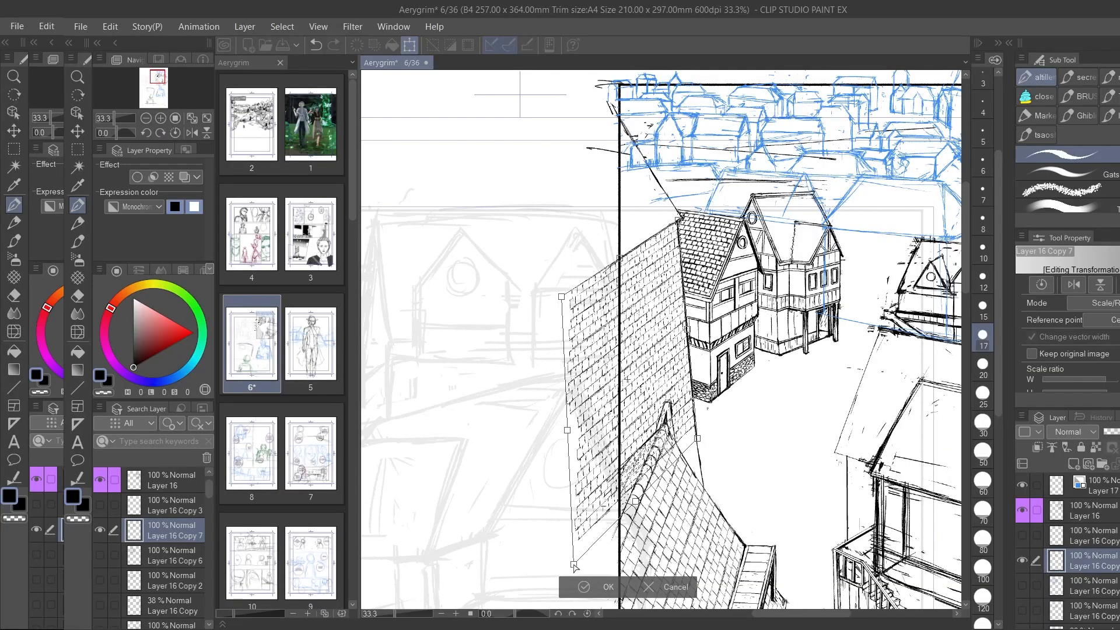
pyautogui.scroll(2, 612, 530)
pyautogui.moveTo(562, 561); pyautogui.dragTo(572, 571)
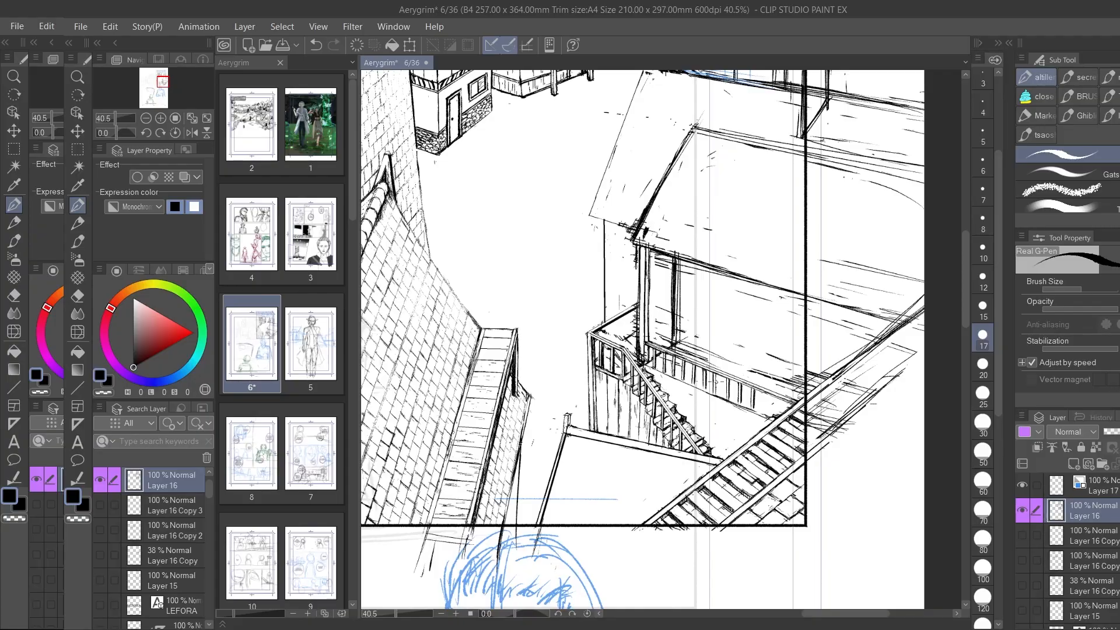
# Step: Add a baluster at the far end of the balcony railing on Layer 16 and thicken the ones in its middle
pyautogui.scroll(4, 748, 460)
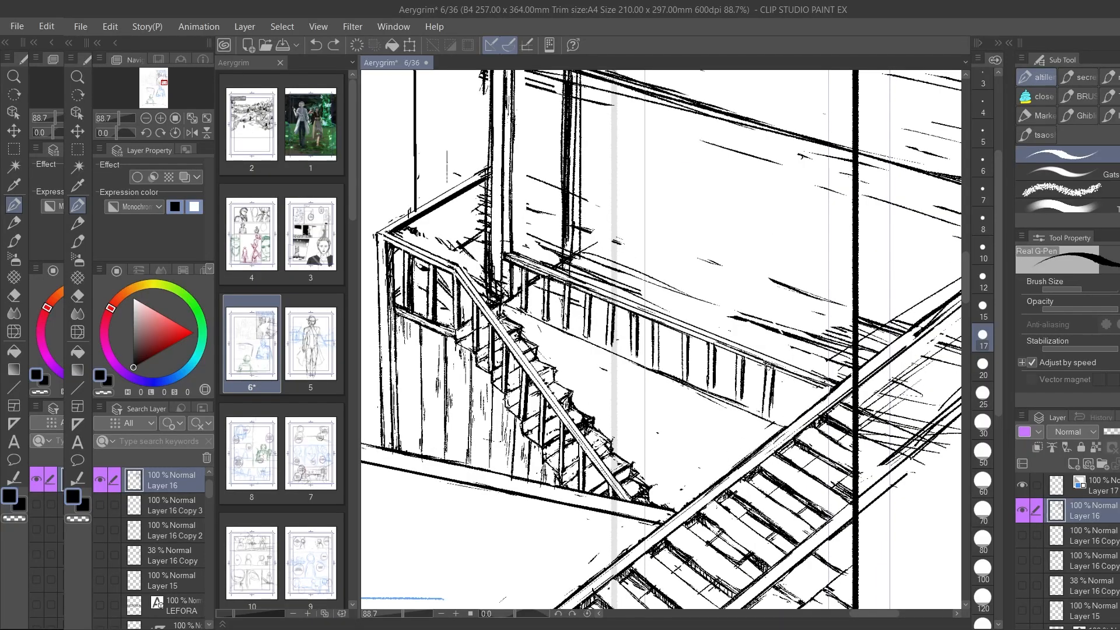
pyautogui.moveTo(765, 412); pyautogui.dragTo(771, 372)
pyautogui.scroll(1, 630, 322)
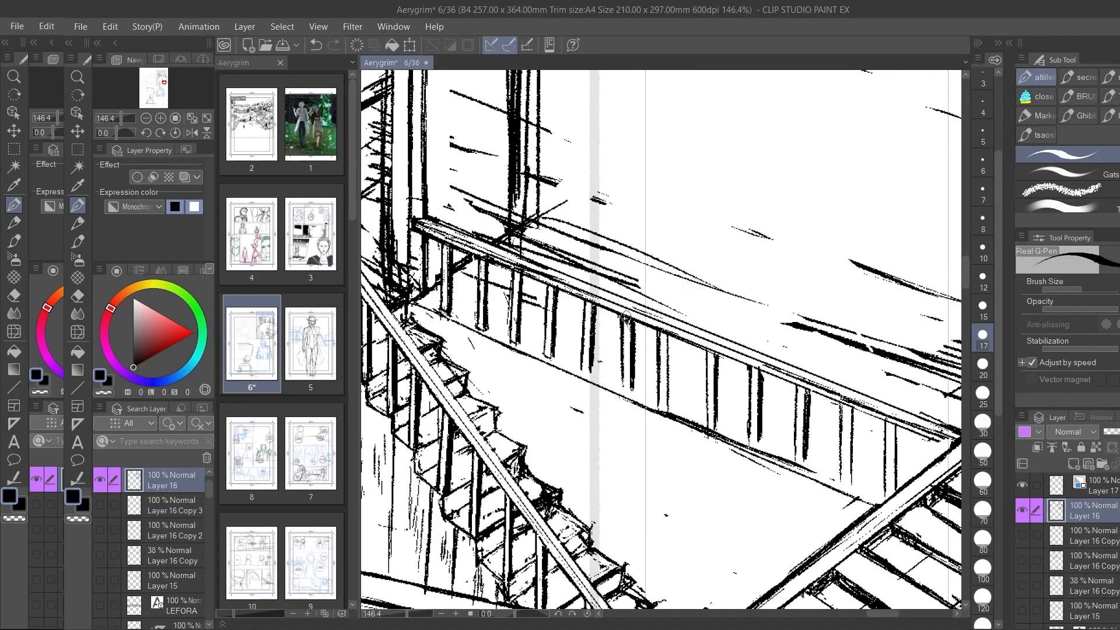
pyautogui.scroll(1, 500, 240)
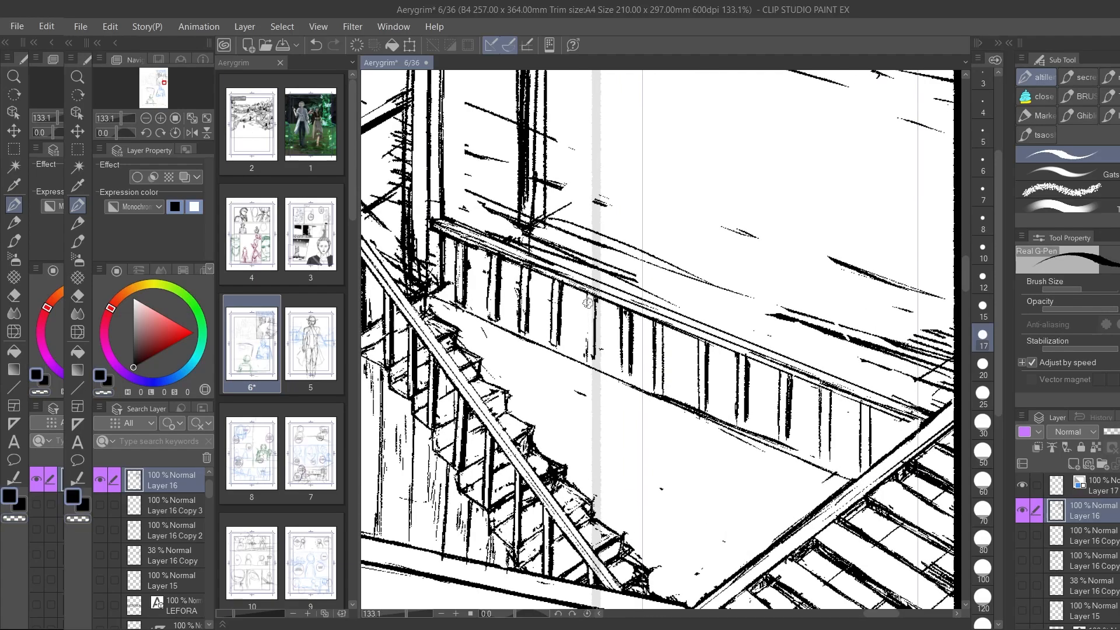
pyautogui.press('c')
pyautogui.moveTo(564, 284); pyautogui.dragTo(561, 342)
pyautogui.press('c')
pyautogui.moveTo(562, 282); pyautogui.dragTo(557, 348)
pyautogui.press('c')
pyautogui.moveTo(624, 311); pyautogui.dragTo(632, 375)
pyautogui.press('c')
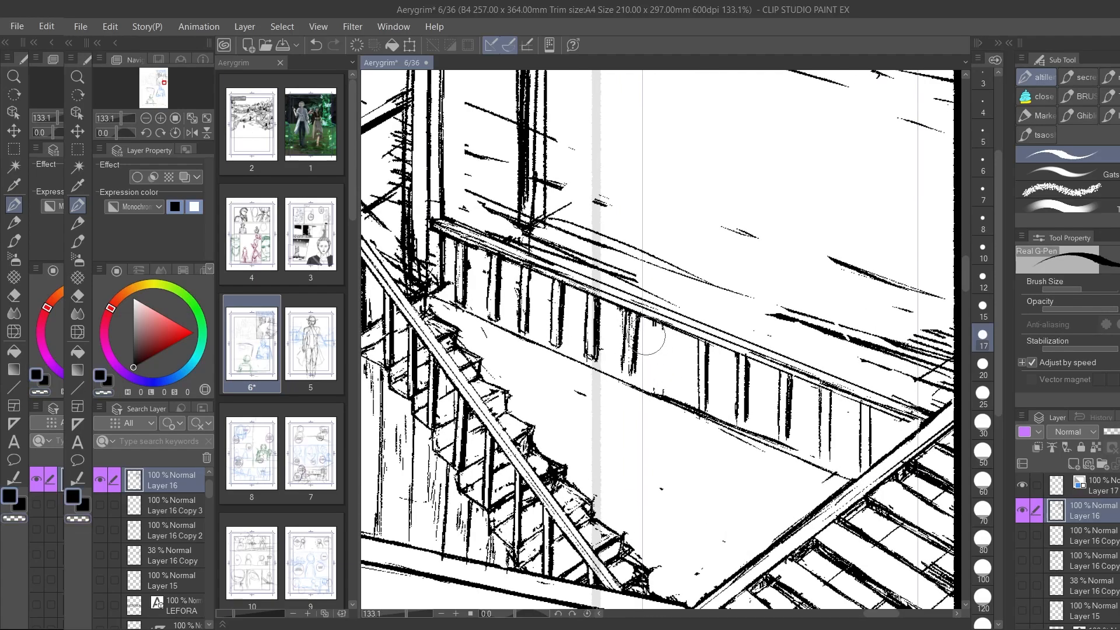
# Step: Erase the unevenly spaced middle balusters of the balcony railing and redraw them with thick dark sides at regular spacing
pyautogui.press('c')
pyautogui.moveTo(636, 324); pyautogui.dragTo(633, 375)
pyautogui.press('c')
pyautogui.press('c')
pyautogui.moveTo(628, 320)
pyautogui.mouseDown()
pyautogui.moveTo(626, 374)
pyautogui.moveTo(671, 394)
pyautogui.mouseUp()
pyautogui.moveTo(682, 332); pyautogui.dragTo(683, 395)
pyautogui.moveTo(682, 337)
pyautogui.mouseDown()
pyautogui.moveTo(682, 398)
pyautogui.moveTo(677, 369)
pyautogui.mouseUp()
pyautogui.press('c')
pyautogui.press('c')
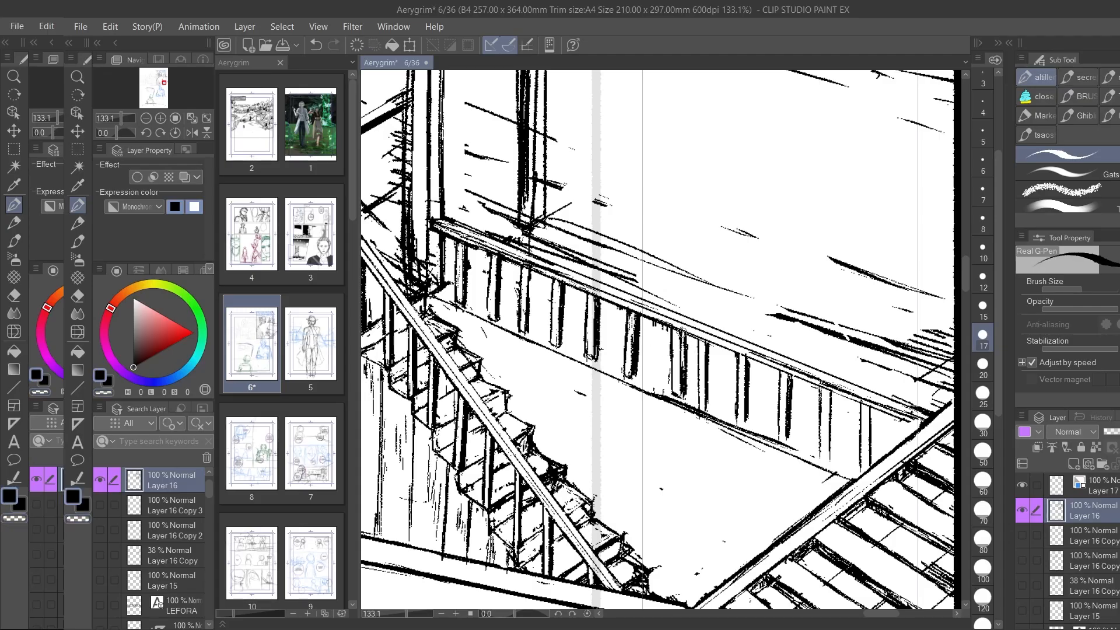
pyautogui.scroll(-3, 664, 344)
pyautogui.scroll(3, 664, 344)
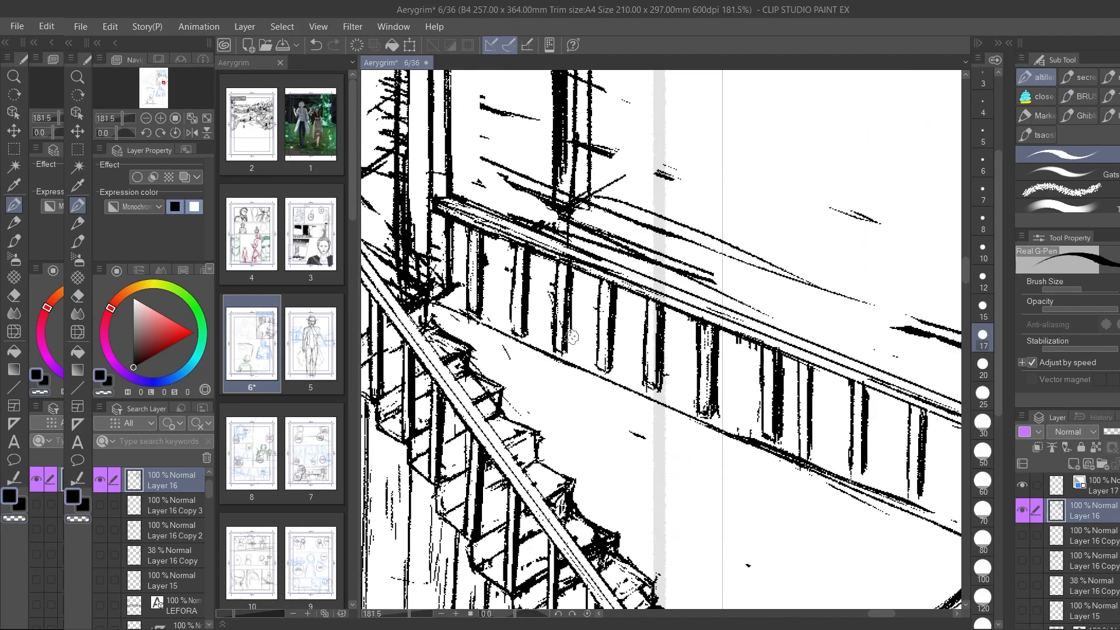
pyautogui.moveTo(587, 303); pyautogui.dragTo(595, 224)
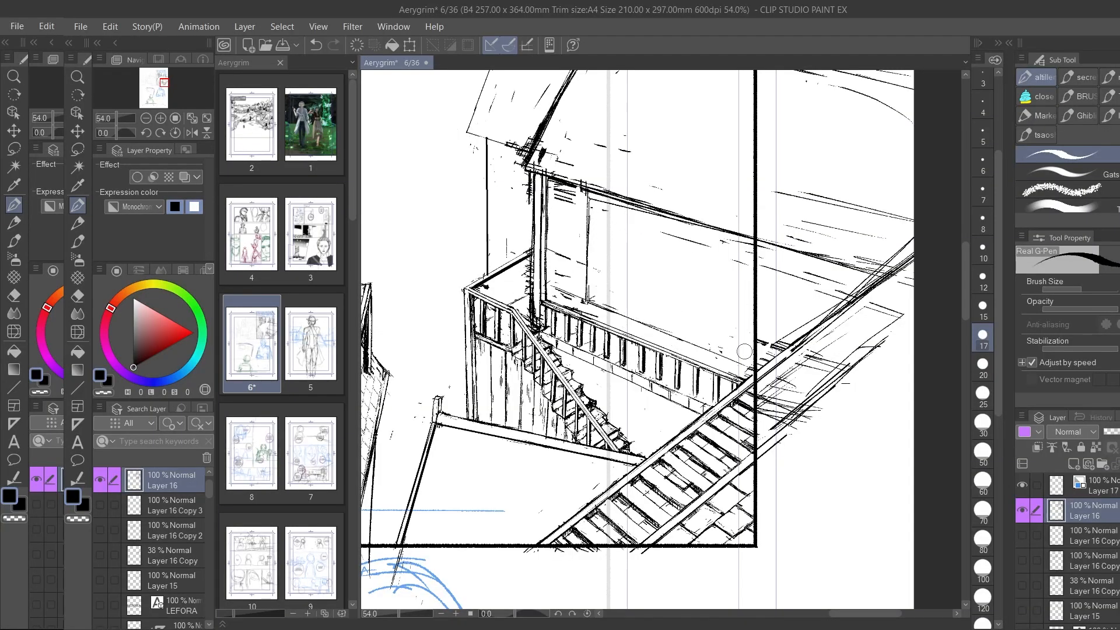
# Step: Draw the ledge and vertical plank lines on the house wall behind the balcony railing
pyautogui.moveTo(646, 321); pyautogui.dragTo(678, 340)
pyautogui.scroll(-2, 586, 224)
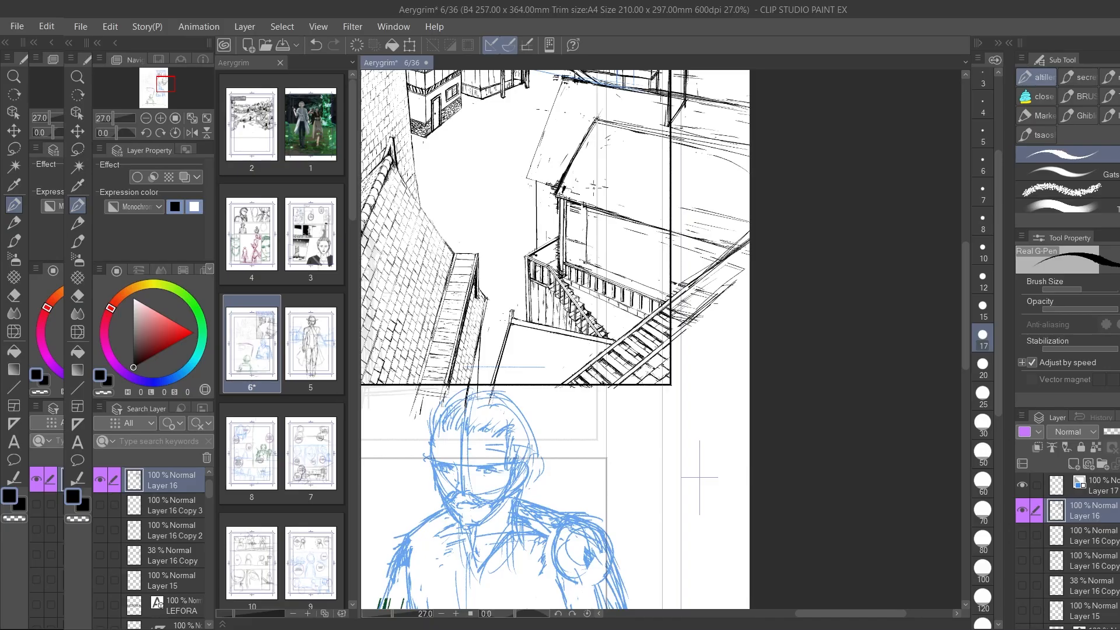
pyautogui.scroll(1, 595, 190)
pyautogui.scroll(-1, 662, 241)
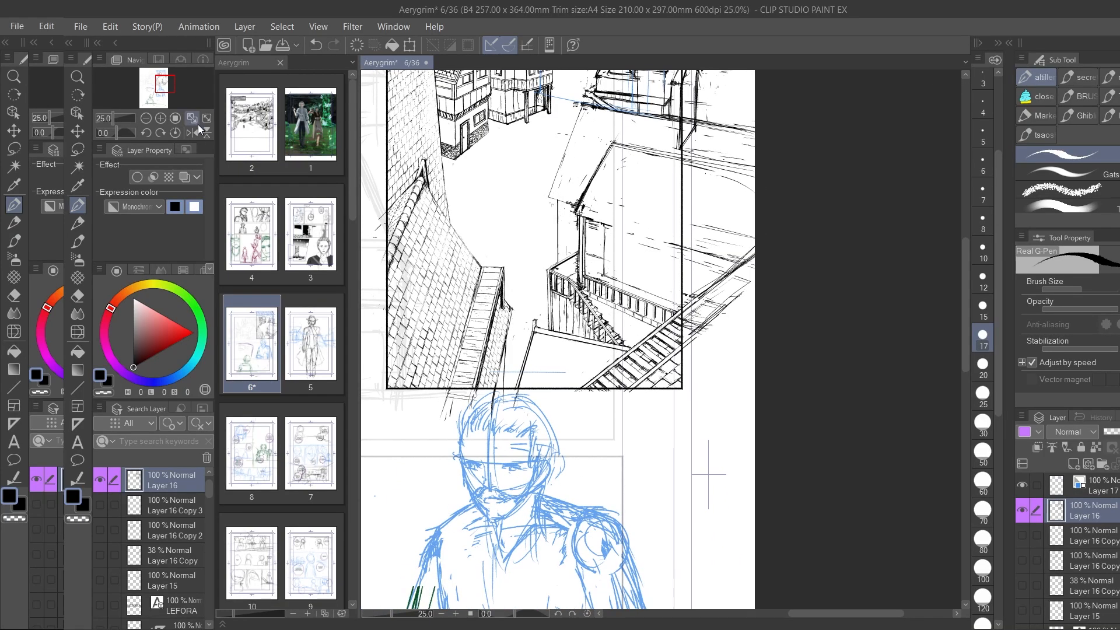
pyautogui.scroll(1, 663, 241)
pyautogui.scroll(-1, 641, 245)
pyautogui.scroll(2, 612, 353)
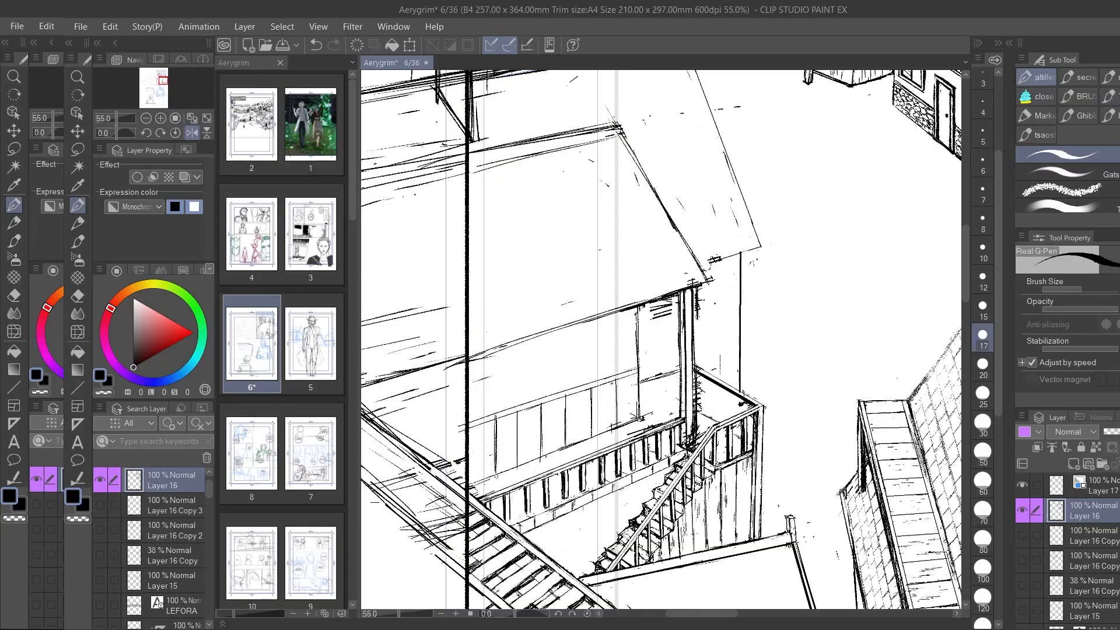
# Step: Ink thick balusters in the short railing section behind the balcony's corner post
pyautogui.scroll(-2, 596, 286)
pyautogui.scroll(6, 591, 238)
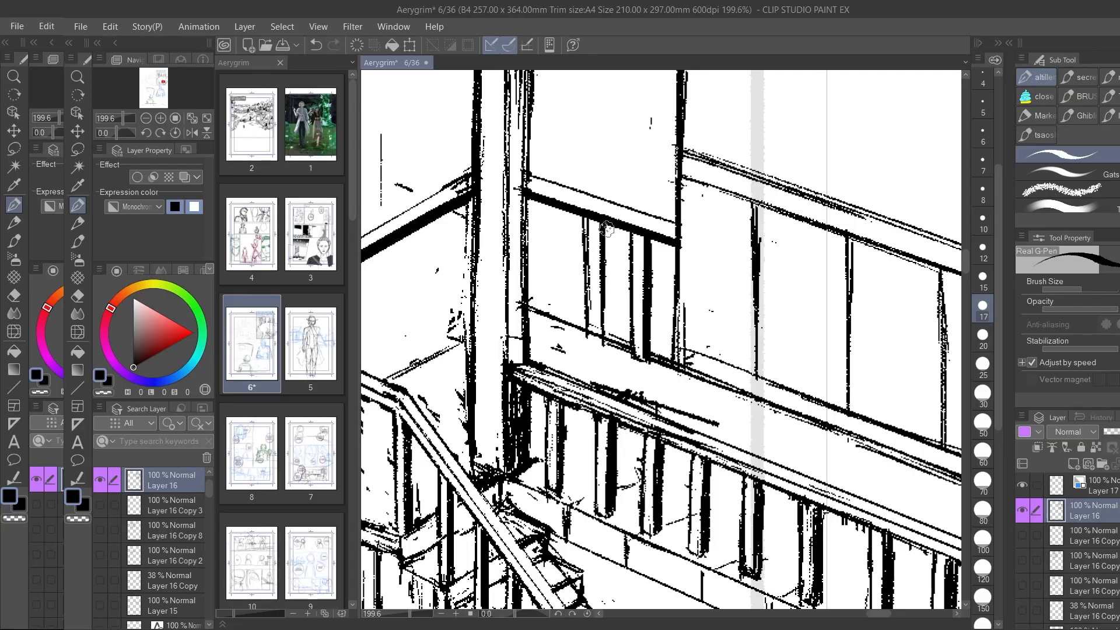
pyautogui.moveTo(586, 219); pyautogui.dragTo(587, 318)
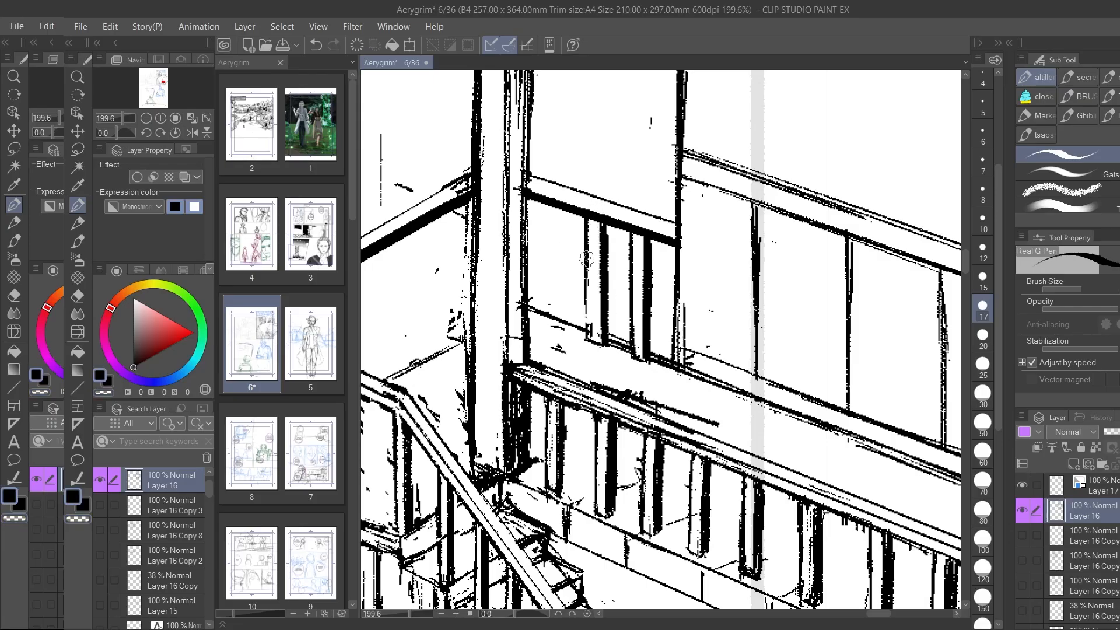
pyautogui.moveTo(561, 211)
pyautogui.mouseDown()
pyautogui.moveTo(563, 319)
pyautogui.moveTo(551, 303)
pyautogui.moveTo(548, 330)
pyautogui.mouseUp()
pyautogui.hotkey('ctrl', 'z')
pyautogui.scroll(-3, 619, 333)
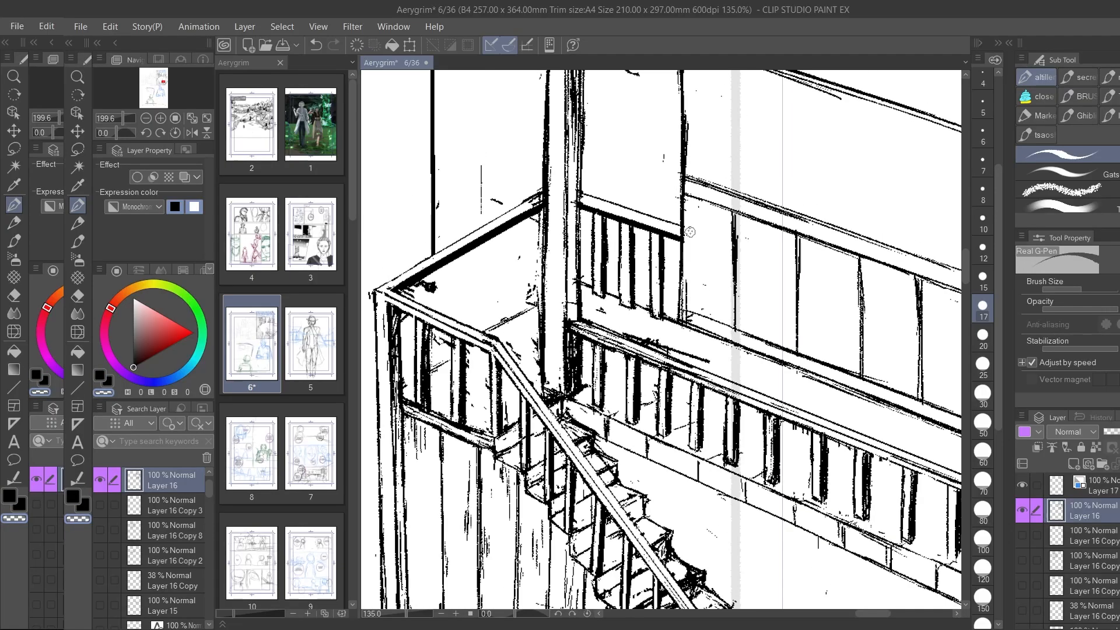
# Step: Clean up the balcony's outer corner and ink balusters under the slanted side rail leading to the post
pyautogui.scroll(-4, 737, 339)
pyautogui.scroll(5, 557, 340)
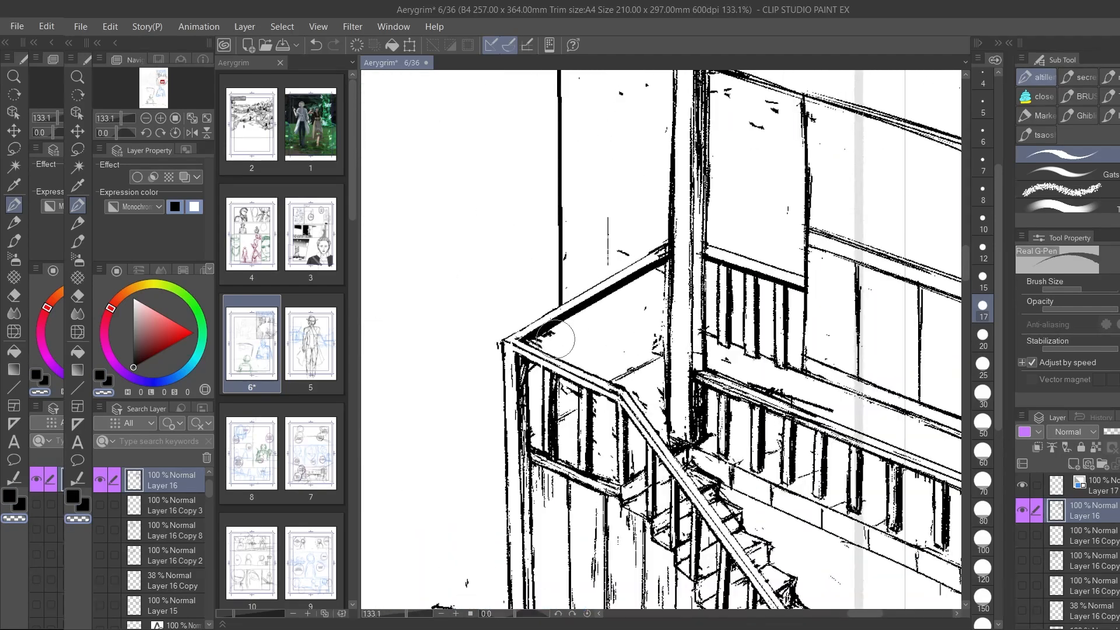
pyautogui.press('c')
pyautogui.scroll(-1, 578, 284)
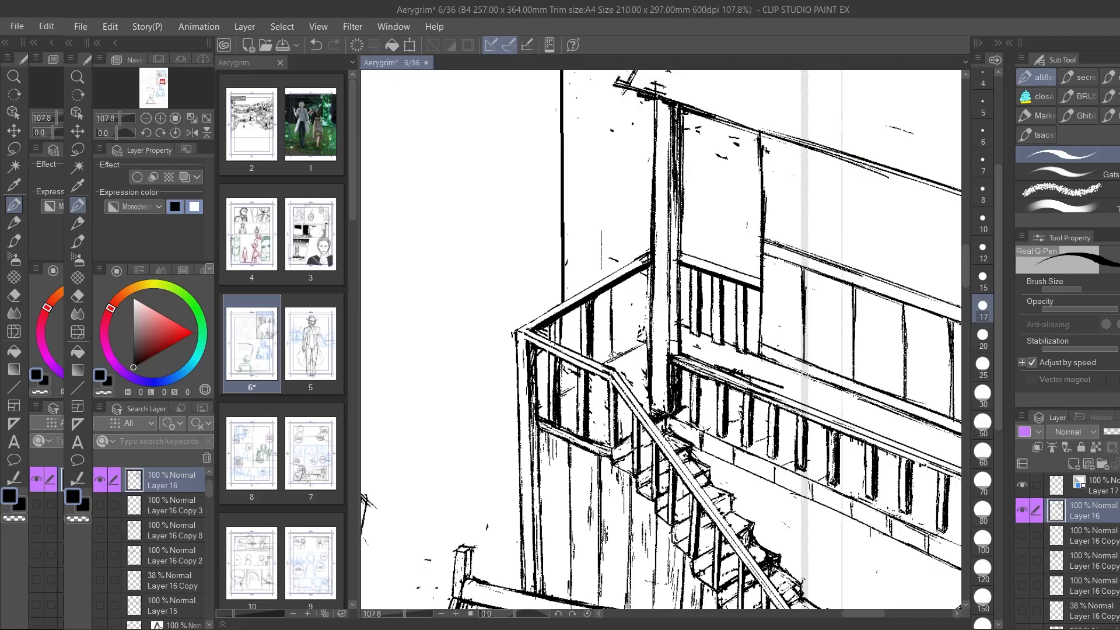
pyautogui.moveTo(648, 268); pyautogui.dragTo(645, 343)
pyautogui.press('c')
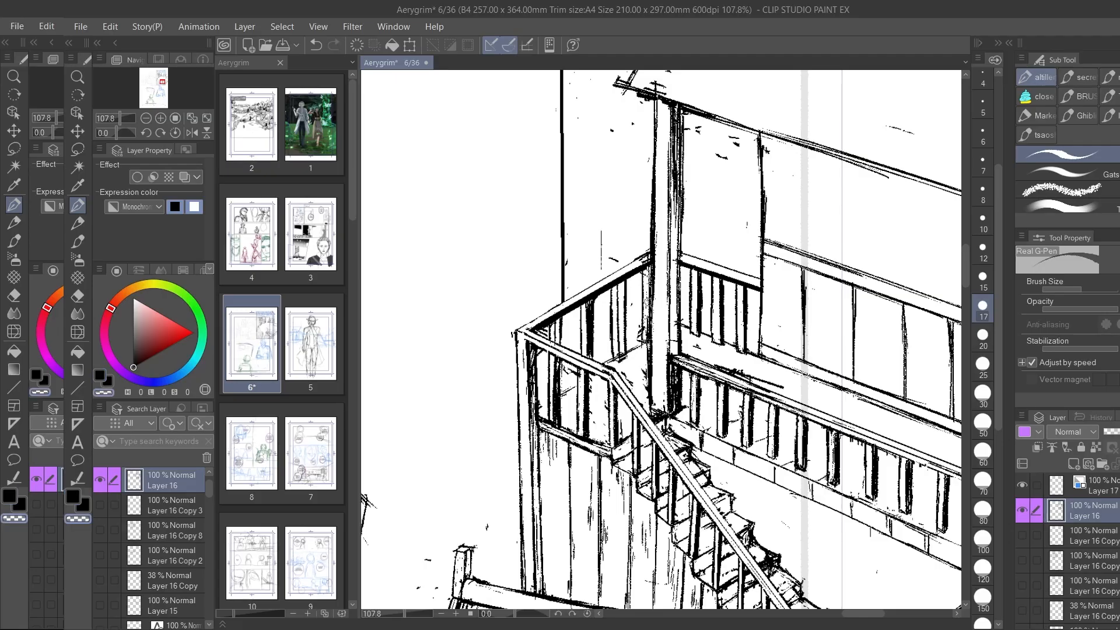
pyautogui.press('c')
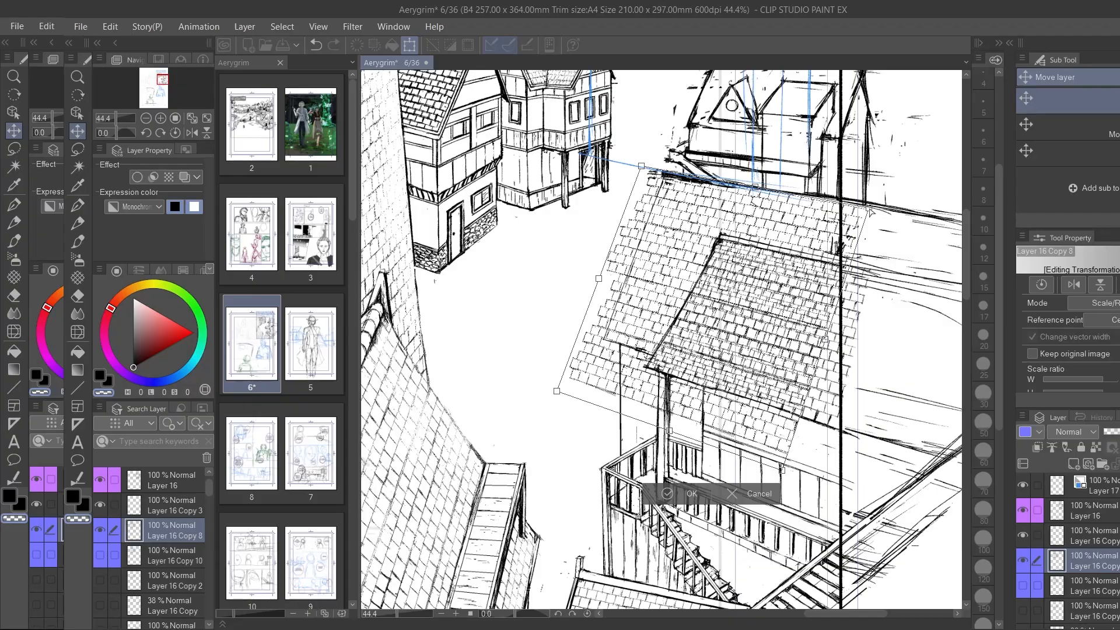
# Step: Fit the Layer 16 Copy 8 tile block over the larger roof behind the balcony house and apply the transformation
pyautogui.moveTo(743, 233)
pyautogui.mouseDown()
pyautogui.moveTo(734, 233)
pyautogui.moveTo(746, 234)
pyautogui.mouseUp()
pyautogui.scroll(-3, 738, 226)
pyautogui.scroll(2, 723, 255)
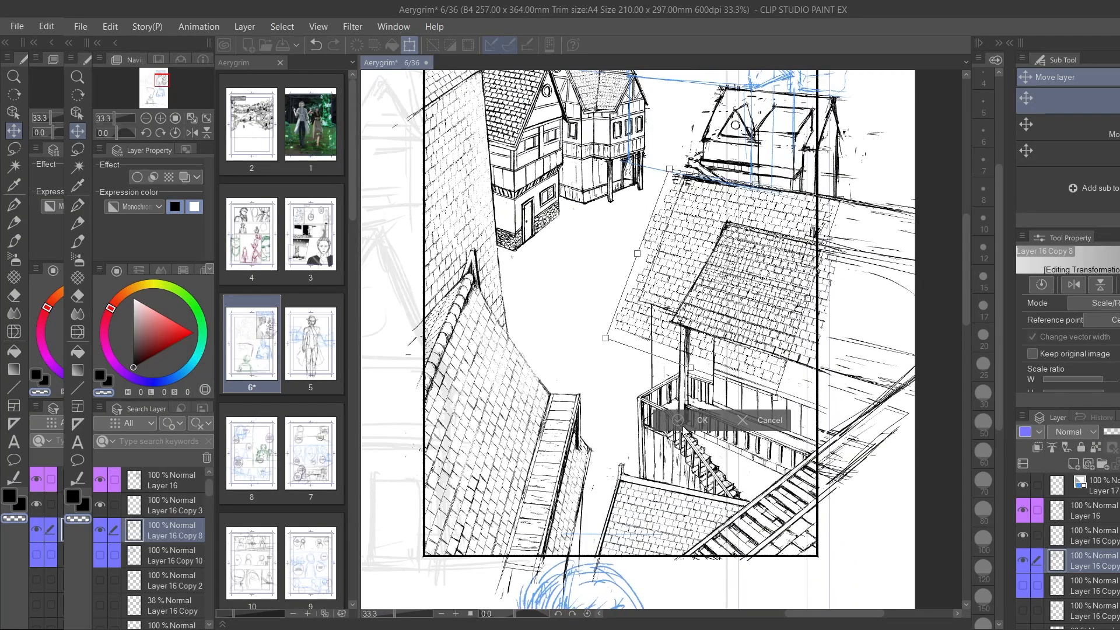
pyautogui.press('Return')
pyautogui.moveTo(639, 403); pyautogui.dragTo(674, 405)
# Step: Move the Layer 16 Copy 8 tile layer above Layer 16 in the layer order
pyautogui.hotkey('ctrl', ']')
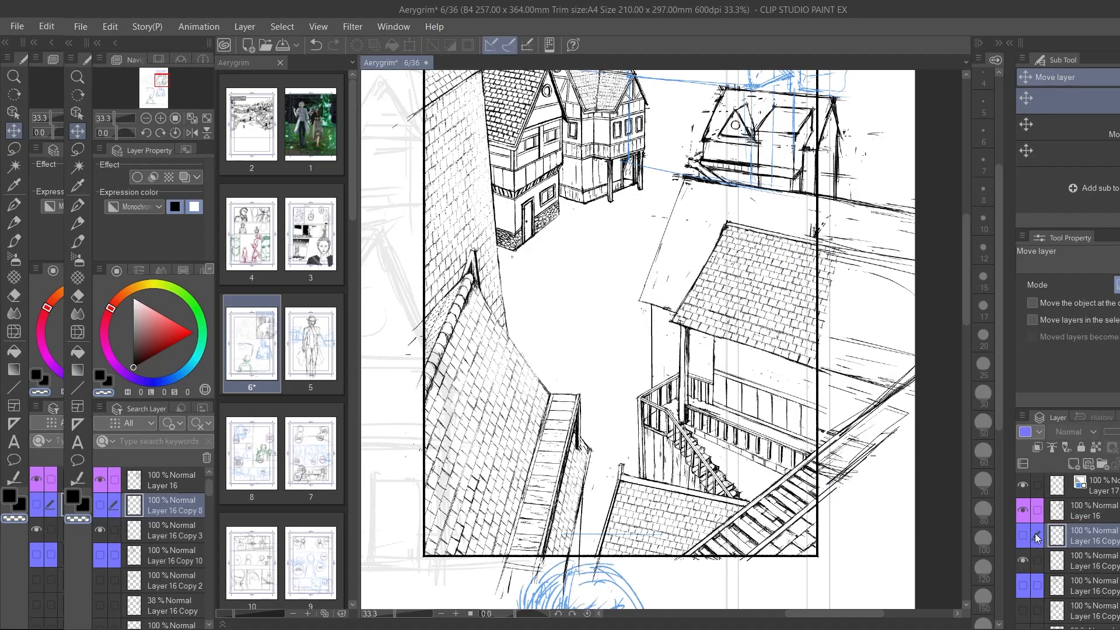
pyautogui.scroll(1, 700, 242)
pyautogui.hotkey('ctrl', ']')
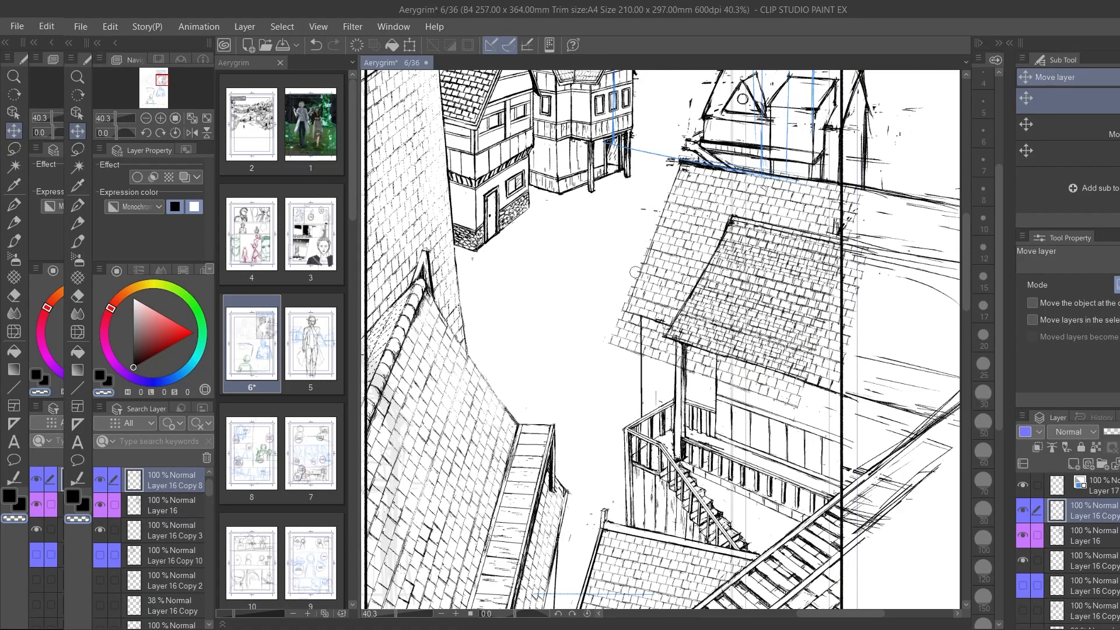
# Step: Lasso and clear the Layer 16 Copy 8 tiles that overlap the balcony house's front roof
pyautogui.press('m')
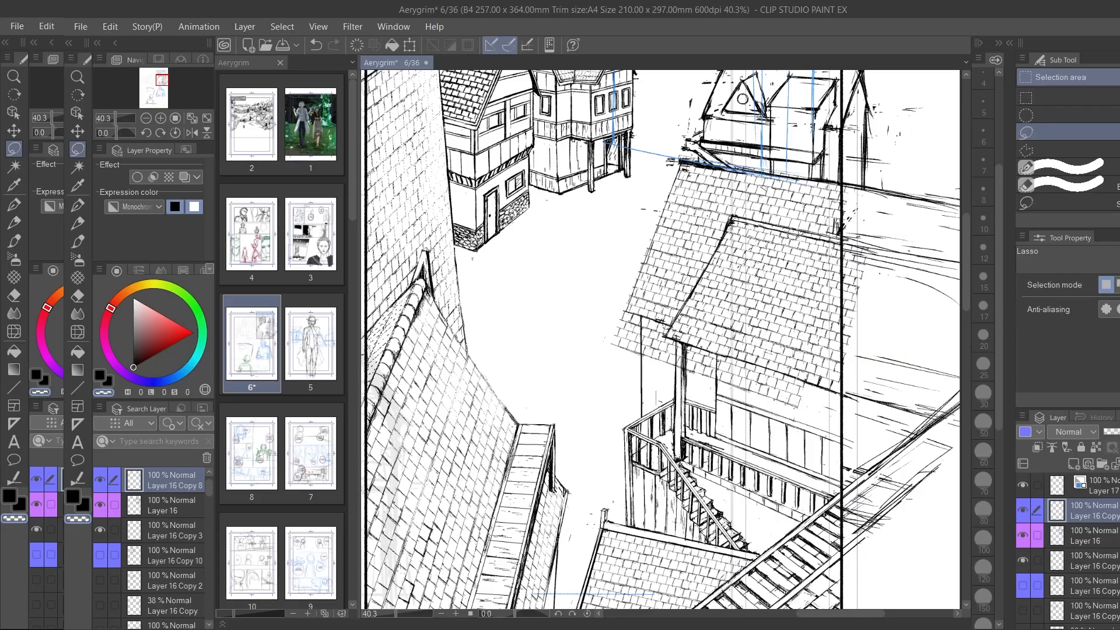
pyautogui.scroll(3, 652, 231)
pyautogui.press('p')
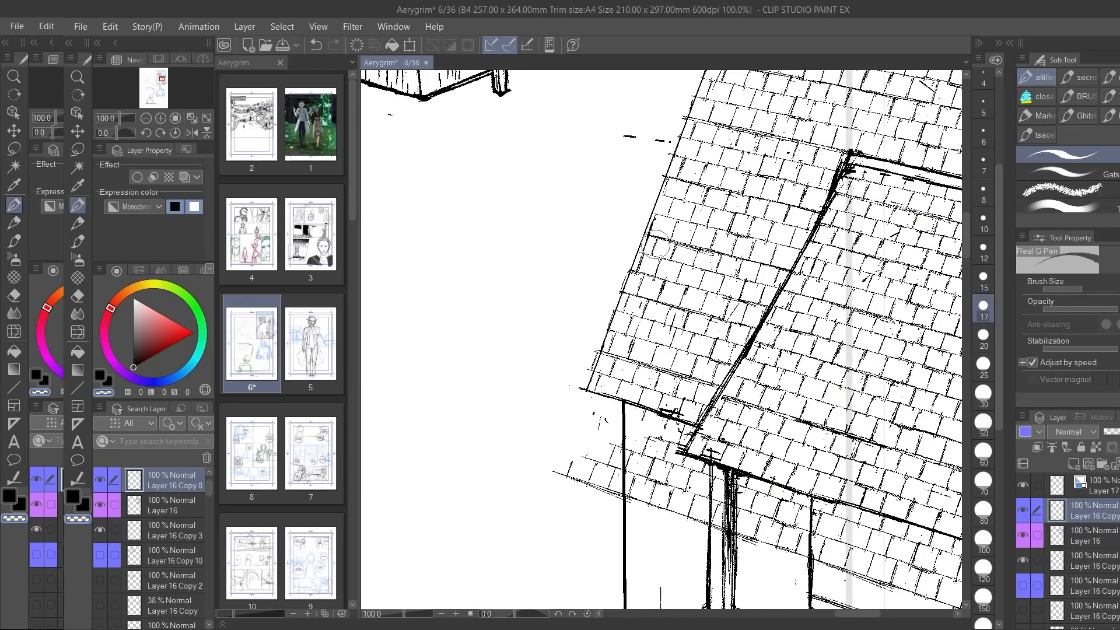
# Step: Hide the Layer 16 Copy 8 tiles, make Layer 16 the active layer, and show the tiles again
pyautogui.click(1023, 511)
pyautogui.click(1086, 536)
pyautogui.scroll(-1, 684, 311)
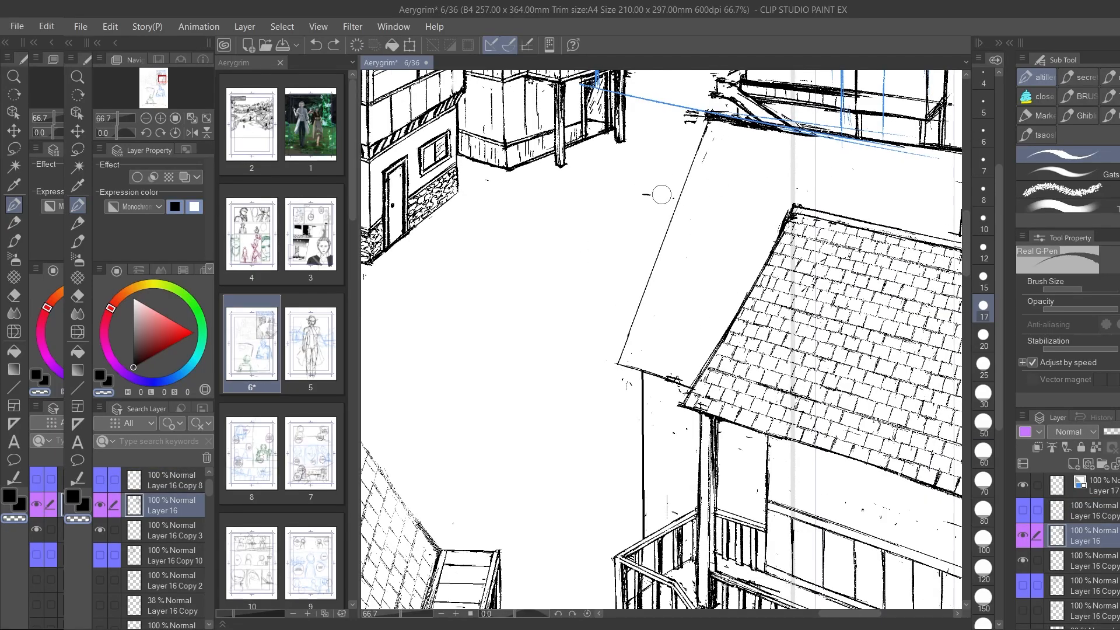
pyautogui.click(1023, 511)
pyautogui.scroll(2, 758, 291)
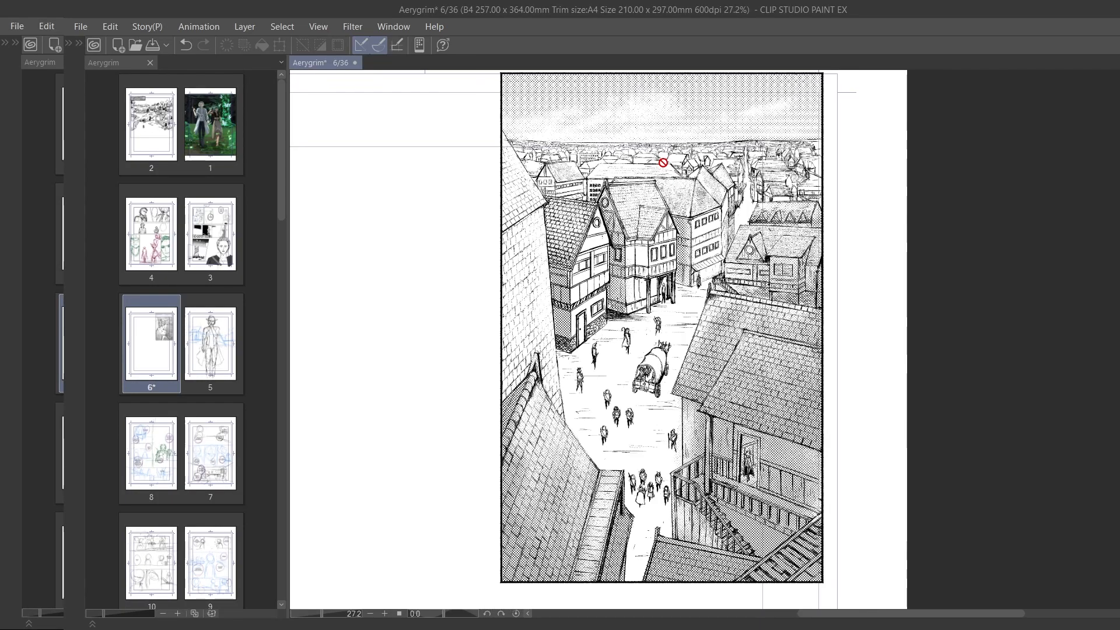